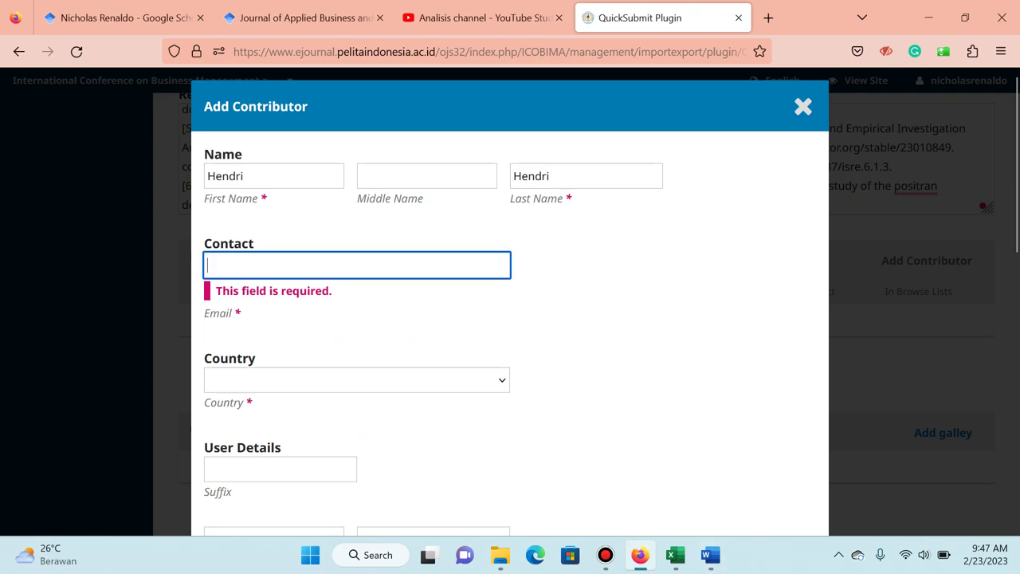
# Enter the first author's e-mail address and set the country to Indonesia.
pyautogui.hotkey('ctrl', 'v')
pyautogui.press('Tab')
pyautogui.write('indo')
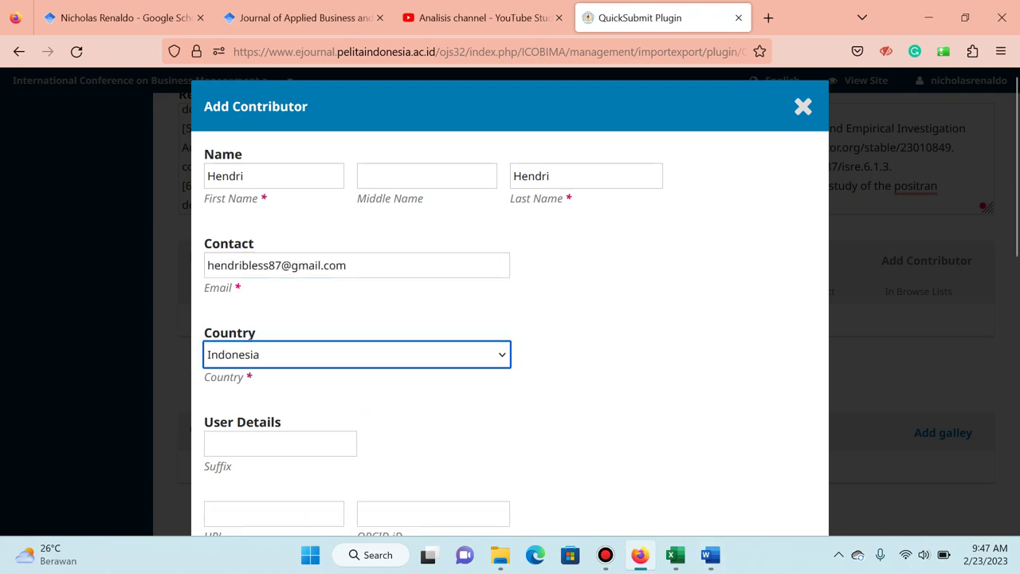
pyautogui.scroll(-3, 511, 319)
# Copy the Universitas Dinamika Bangsa affiliation from the article, set the role to Author, and save.
pyautogui.hotkey('alt', 'Tab')
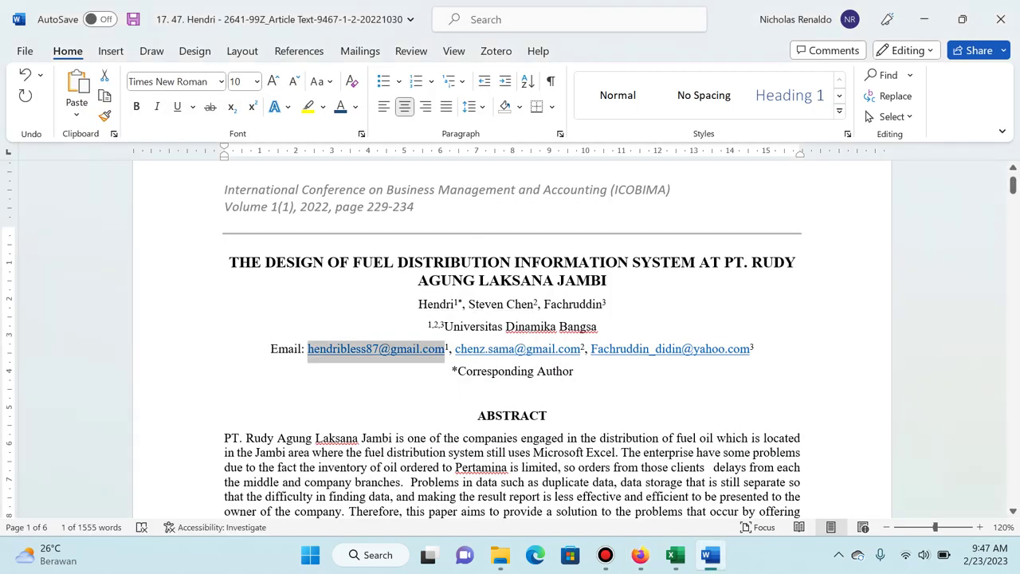
pyautogui.click(444, 326)
pyautogui.moveTo(444, 326); pyautogui.dragTo(597, 326)
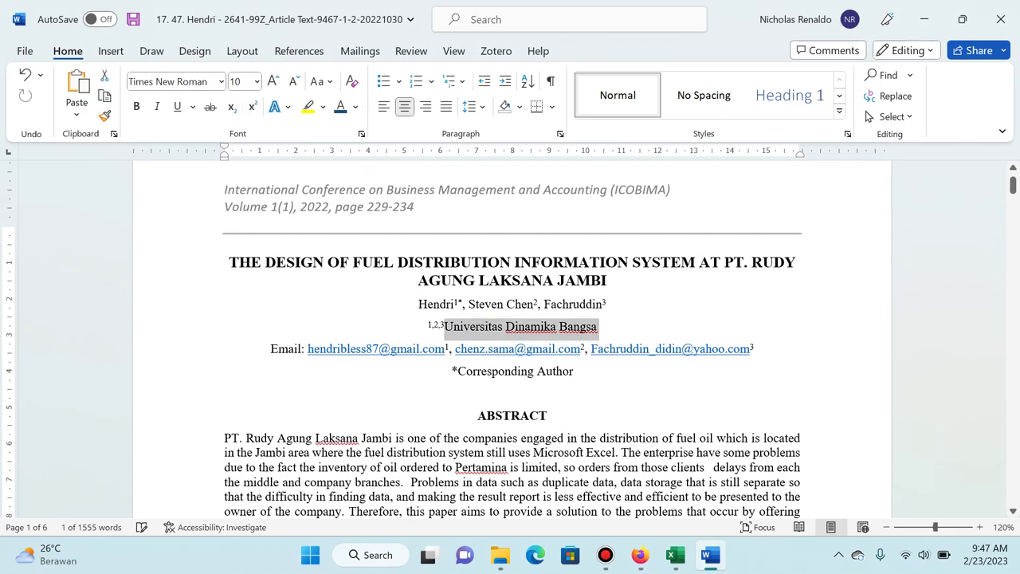
pyautogui.hotkey('ctrl', 'c')
pyautogui.hotkey('alt', 'Tab')
pyautogui.click(433, 348)
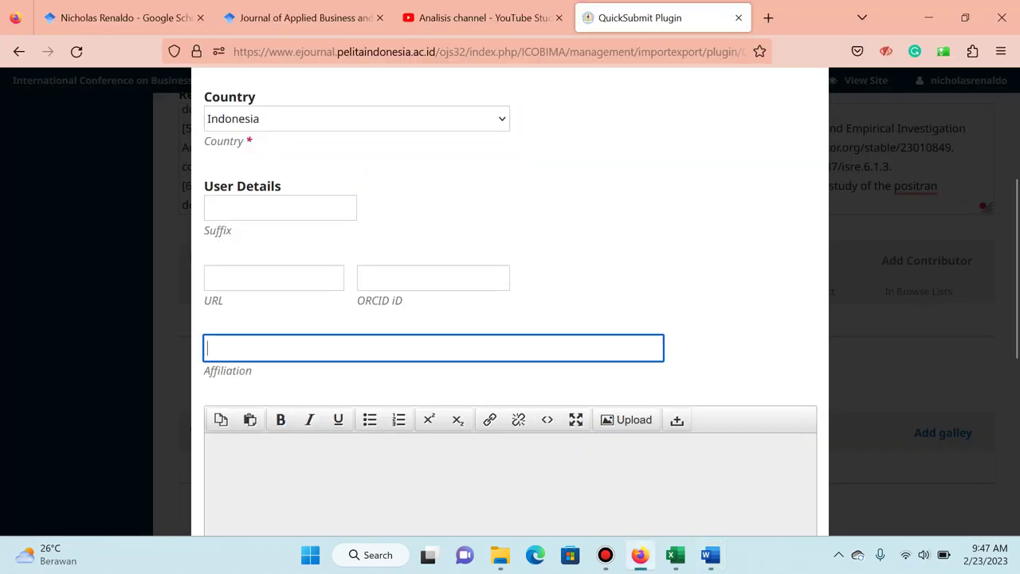
pyautogui.hotkey('ctrl', 'v')
pyautogui.scroll(-4, 510, 319)
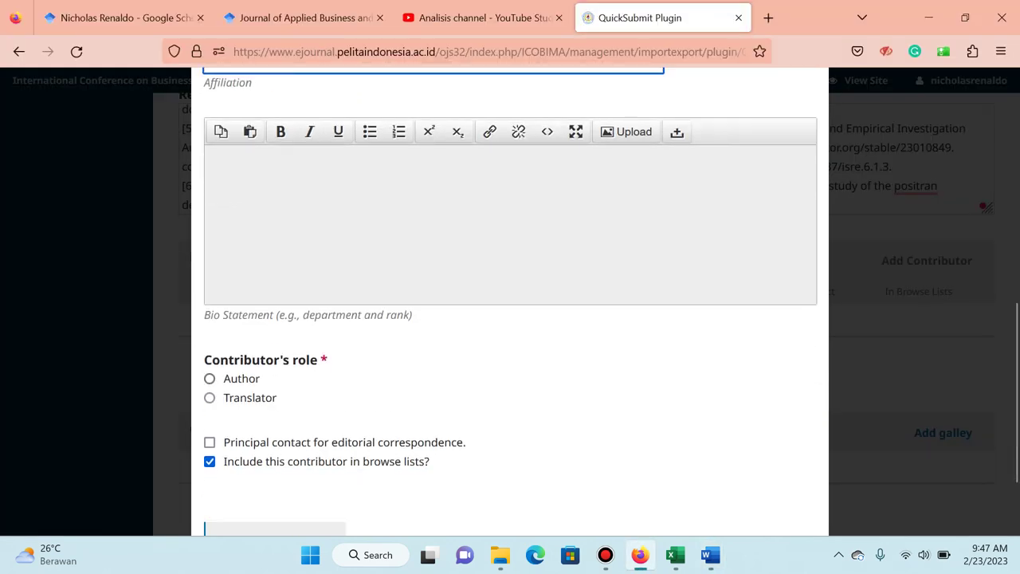
pyautogui.click(210, 378)
pyautogui.scroll(-2, 510, 319)
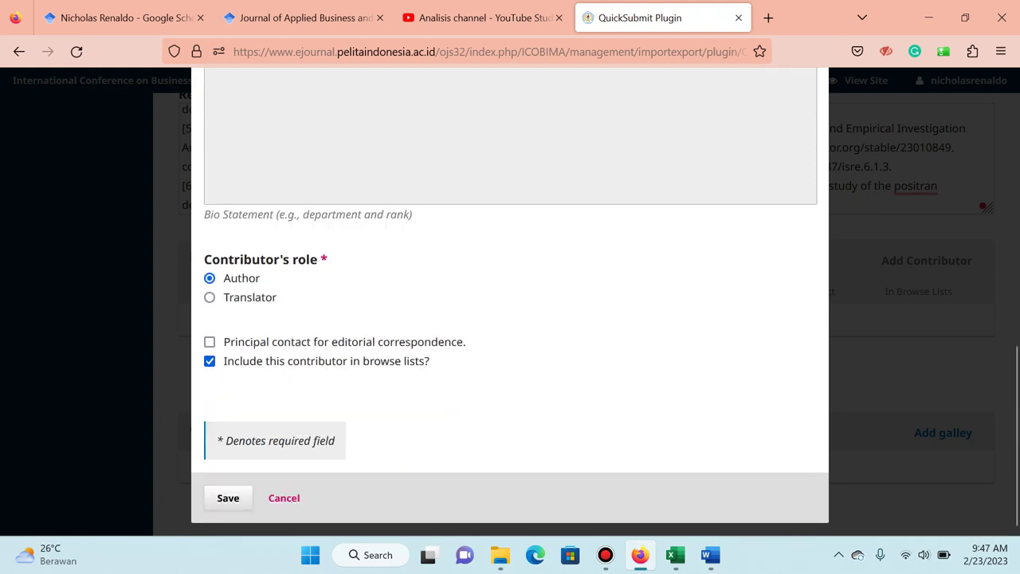
pyautogui.press('Return')
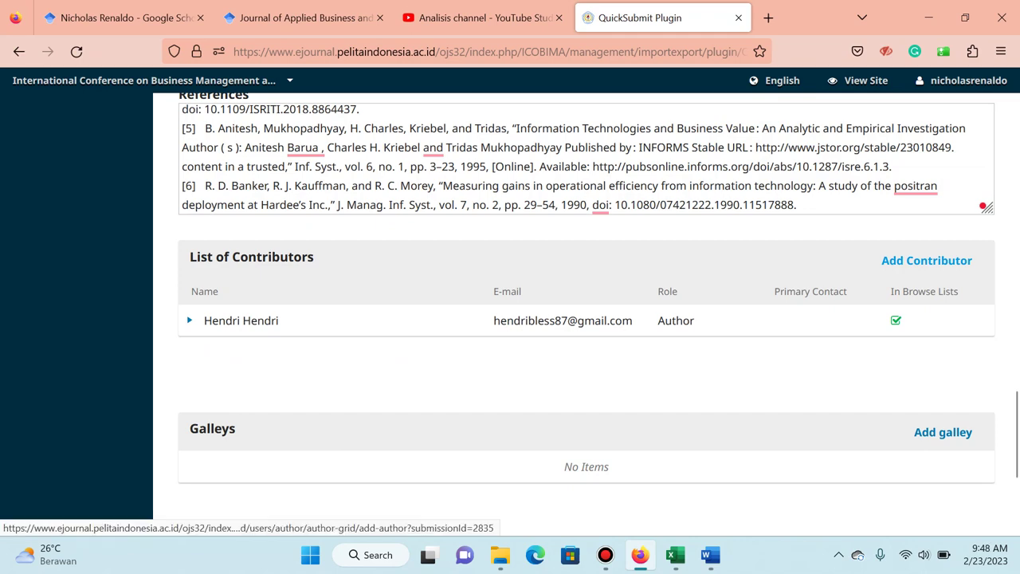
# Add a new contributor with the second author's first and last name from the article.
pyautogui.click(926, 260)
pyautogui.hotkey('alt', 'Tab')
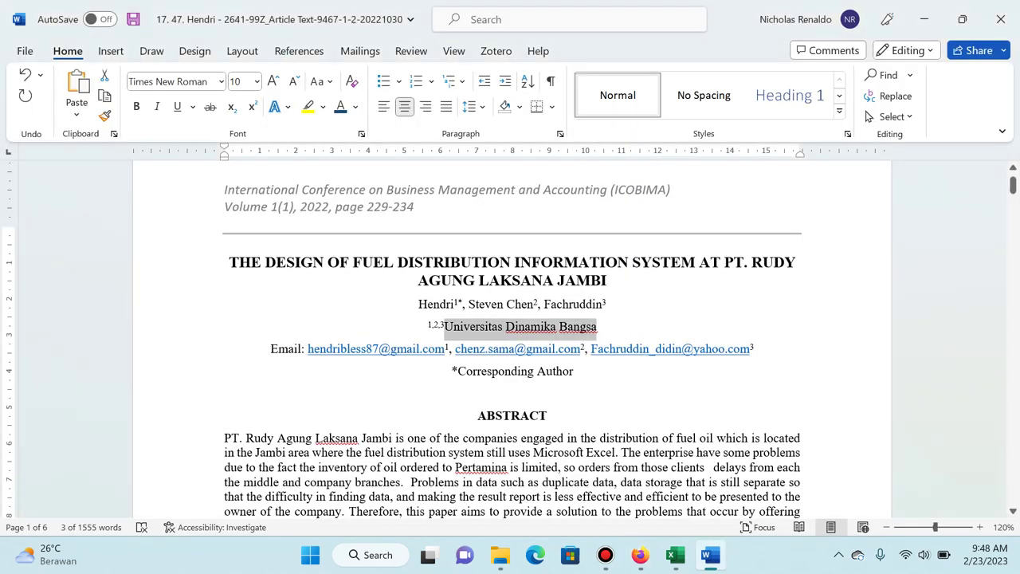
pyautogui.click(445, 304)
pyautogui.moveTo(467, 303); pyautogui.dragTo(533, 304)
pyautogui.hotkey('alt', 'Tab')
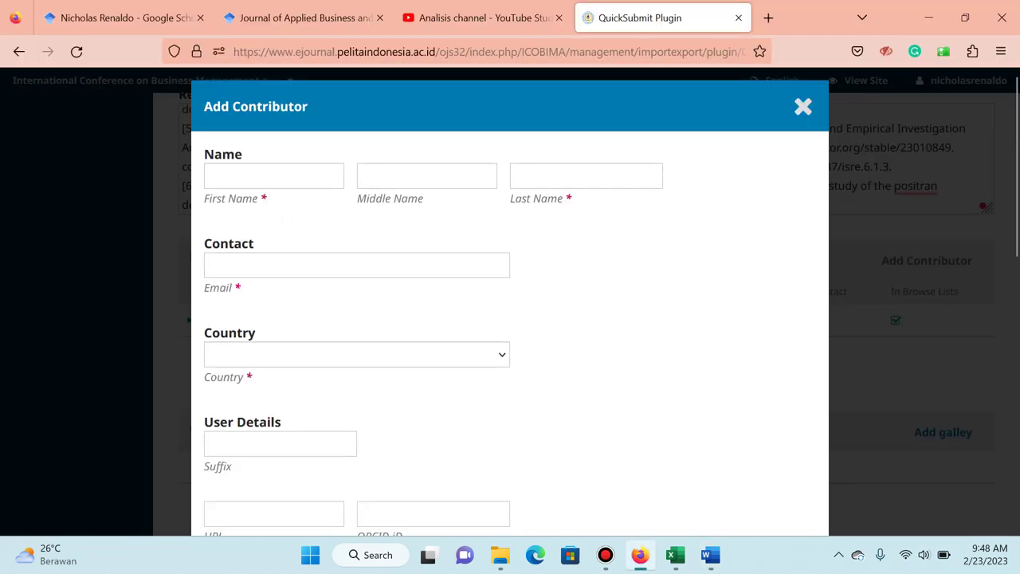
pyautogui.click(273, 176)
pyautogui.hotkey('ctrl', 'v')
pyautogui.hotkey('ctrl', 'shift', 'Left')
pyautogui.press('BackSpace')
pyautogui.press('Tab')
pyautogui.press('Tab')
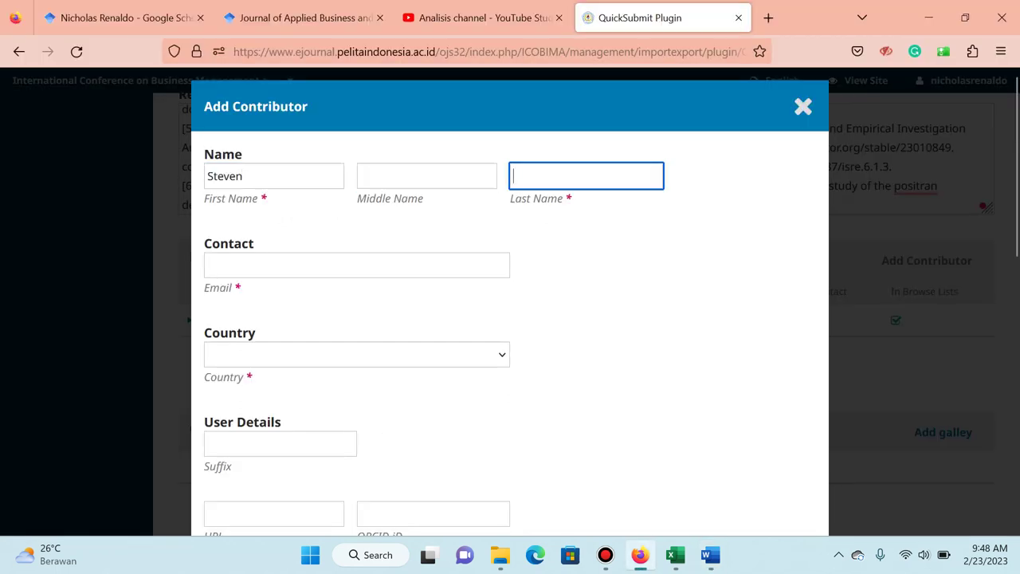
pyautogui.write('Chen')
pyautogui.press('Tab')
# Copy the second author's e-mail from the article and set the country to Indonesia.
pyautogui.hotkey('alt', 'Tab')
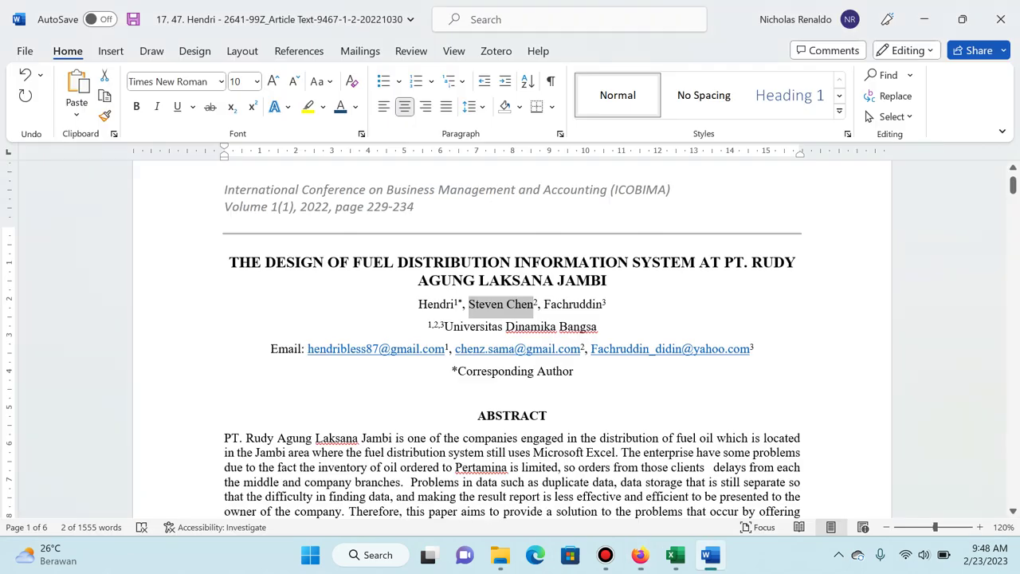
pyautogui.moveTo(455, 349); pyautogui.dragTo(580, 349)
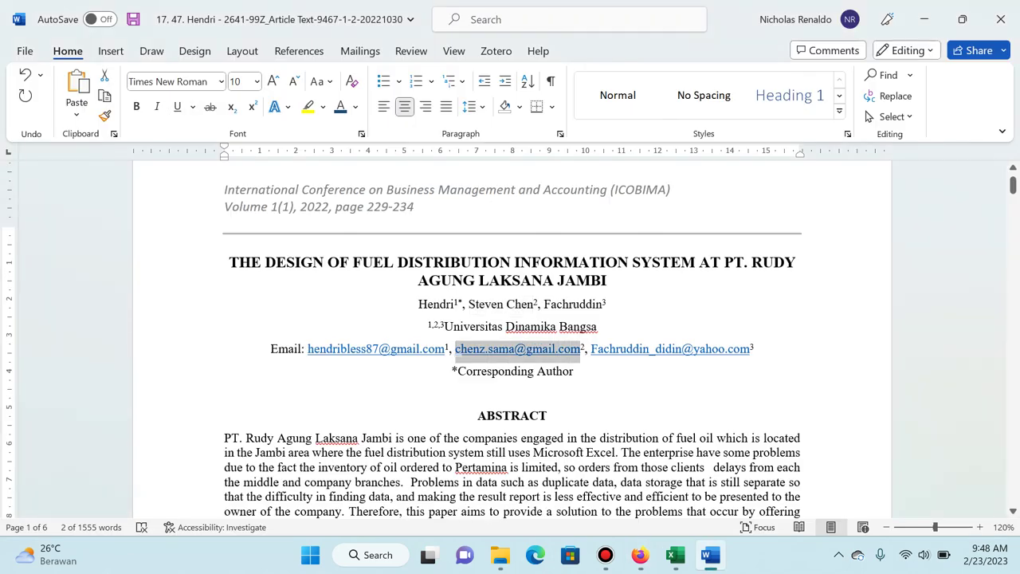
pyautogui.hotkey('ctrl', 'c')
pyautogui.hotkey('alt', 'Tab')
pyautogui.hotkey('ctrl', 'v')
pyautogui.press('Tab')
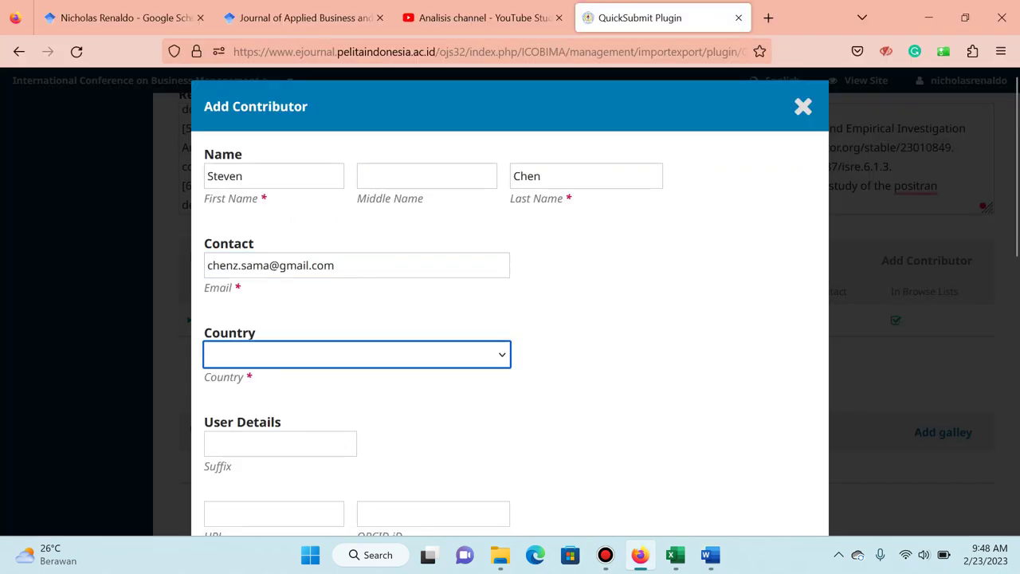
pyautogui.write('indonesia')
pyautogui.scroll(-3, 510, 319)
# Choose the Universitas Dinamika Bangsa affiliation suggestion and give the contributor the Author role.
pyautogui.hotkey('alt', 'Tab')
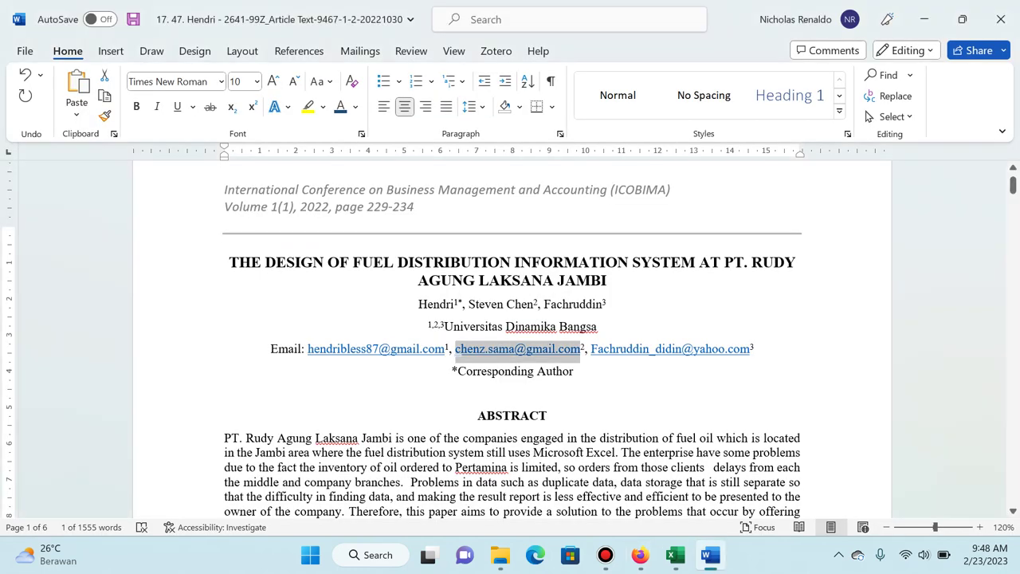
pyautogui.hotkey('alt', 'Tab')
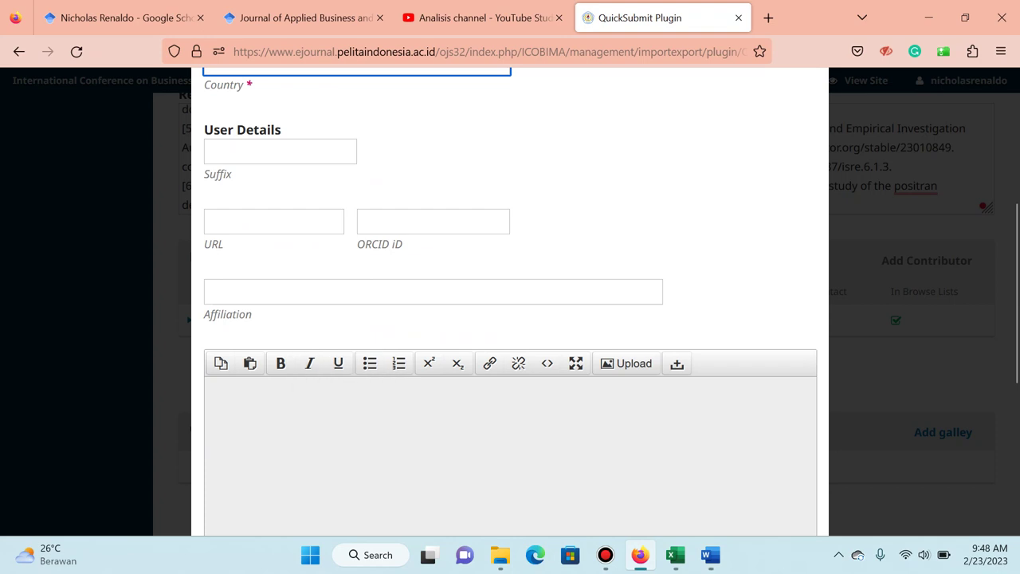
pyautogui.click(432, 292)
pyautogui.write('din')
pyautogui.press('Down')
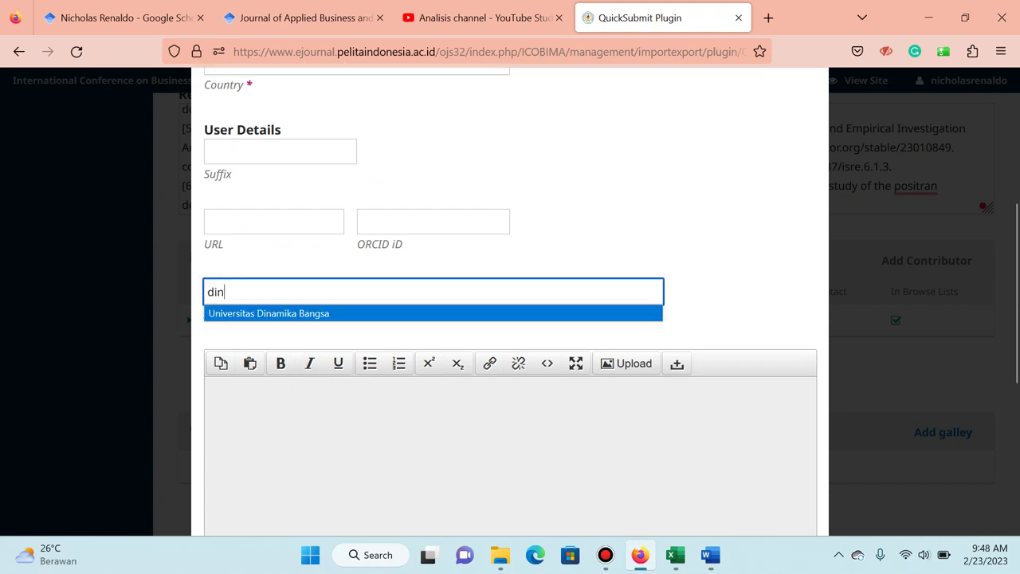
pyautogui.press('Return')
pyautogui.scroll(-4, 510, 319)
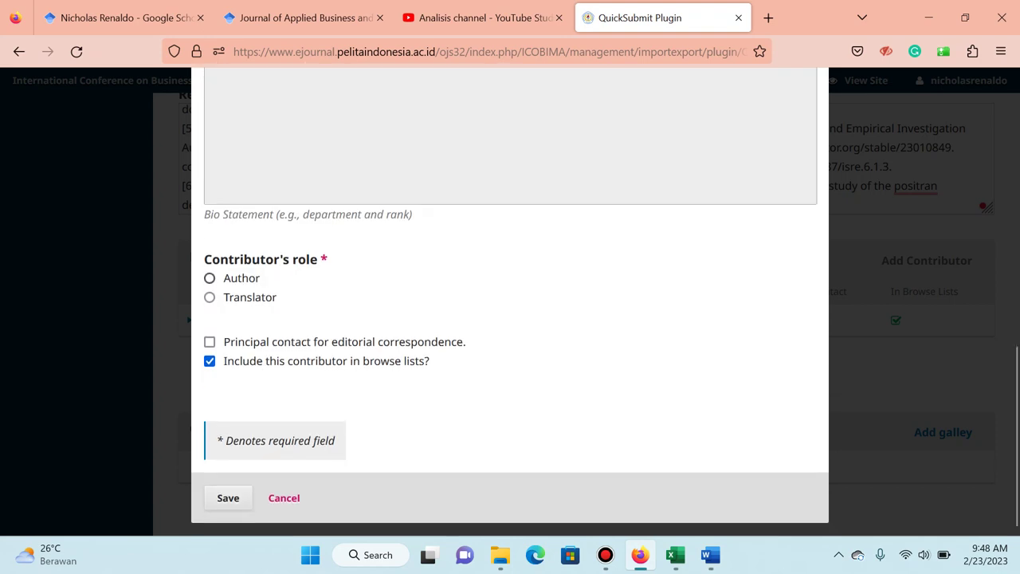
pyautogui.click(209, 278)
# Select the third author's name in the article and start another contributor form.
pyautogui.hotkey('alt', 'Tab')
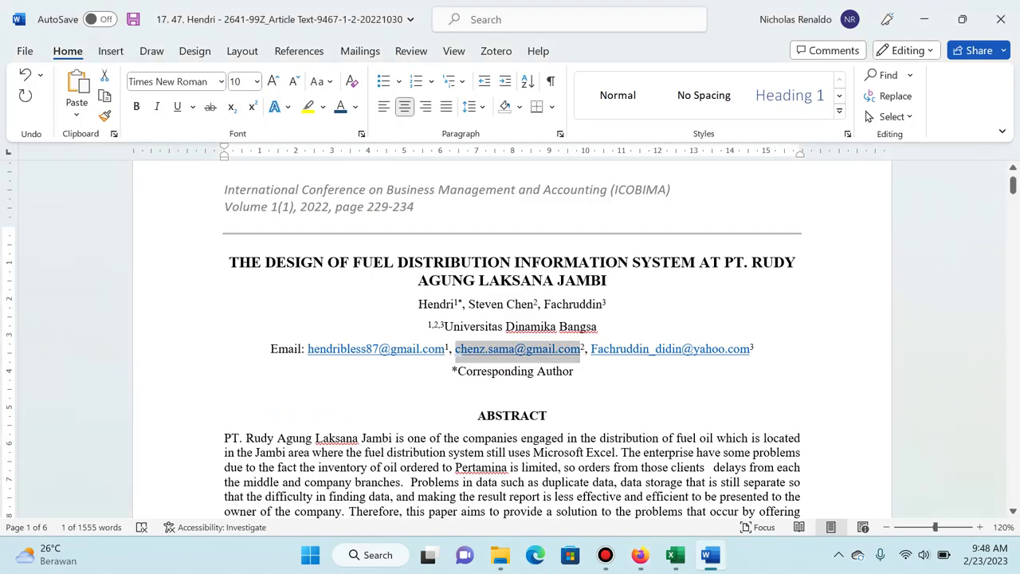
pyautogui.doubleClick(551, 304)
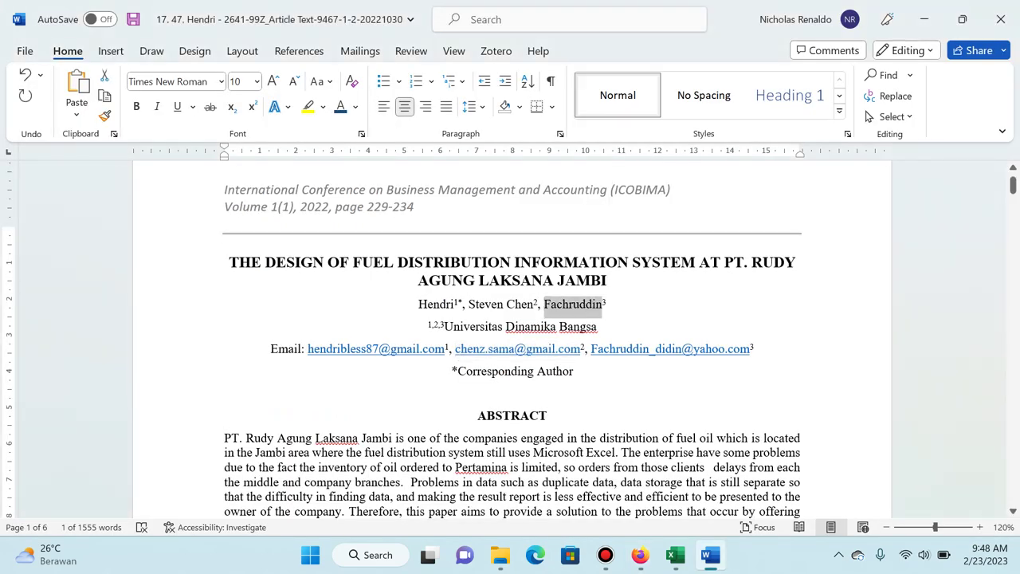
pyautogui.hotkey('alt', 'Tab')
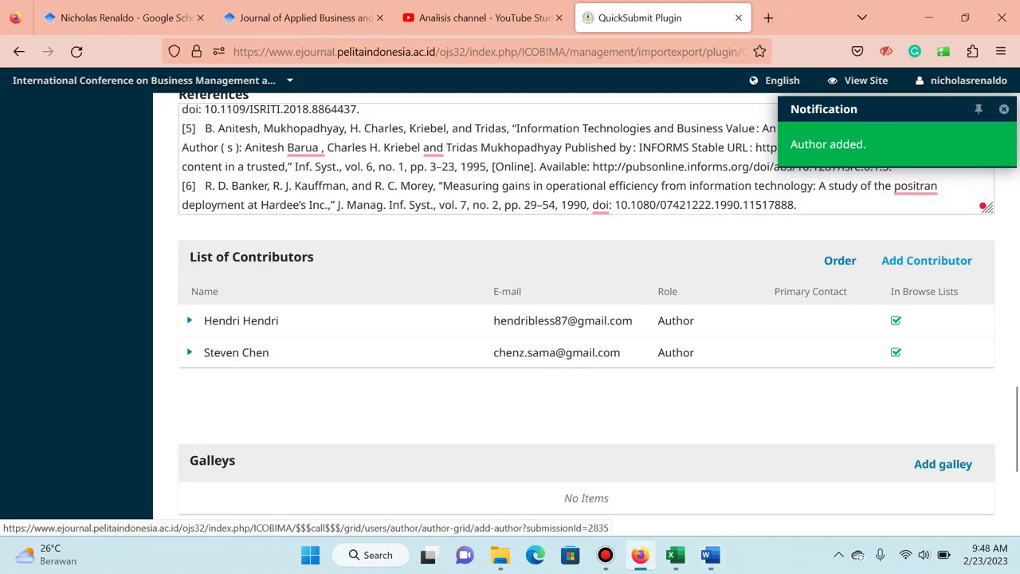
pyautogui.click(926, 260)
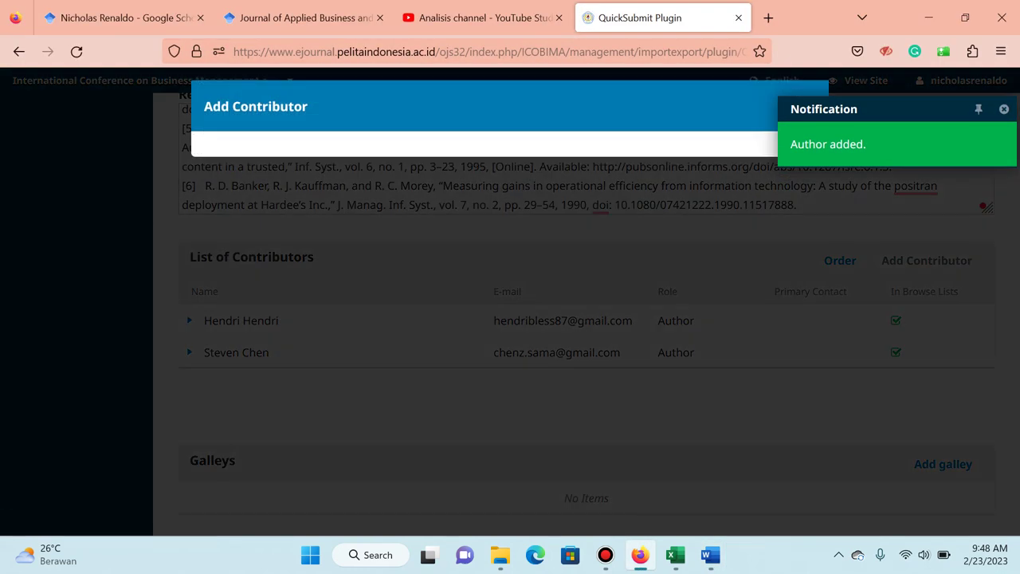
# Paste the third author's name into the first and last name fields.
pyautogui.hotkey('ctrl', 'v')
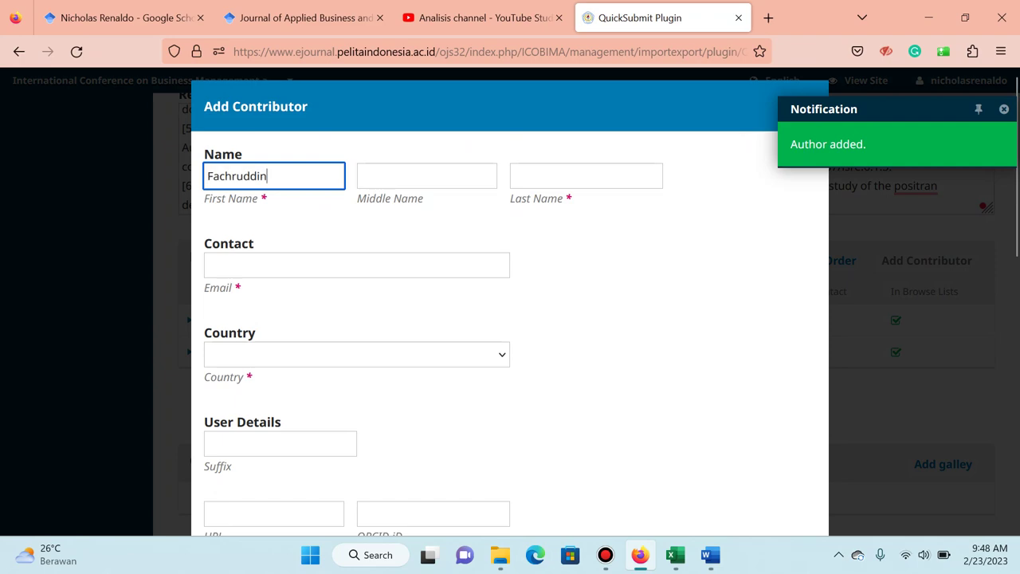
pyautogui.click(586, 176)
pyautogui.hotkey('ctrl', 'v')
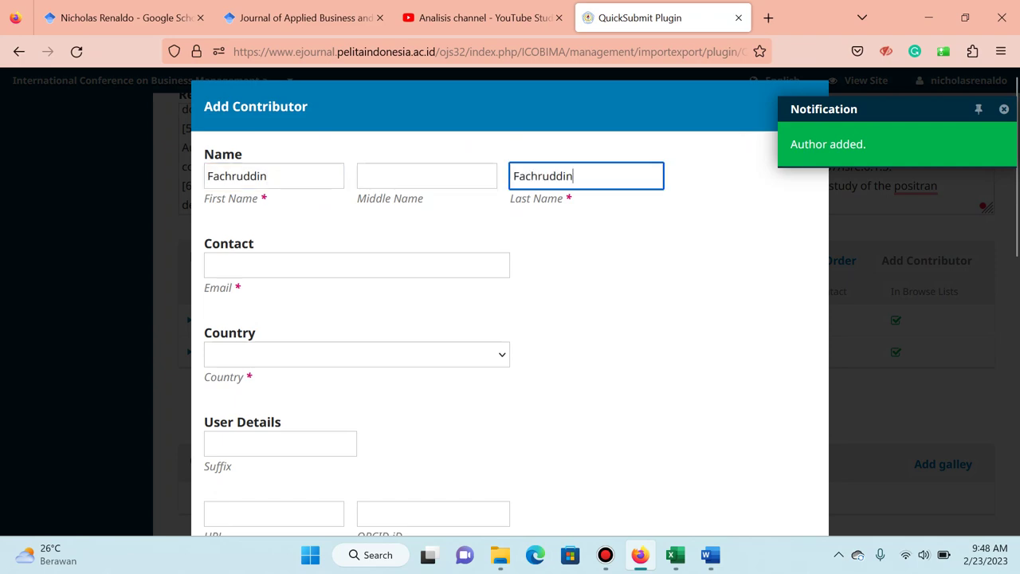
pyautogui.press('Tab')
# Fix the third author's e-mail to a lowercase initial in the article and paste it in.
pyautogui.hotkey('alt', 'Tab')
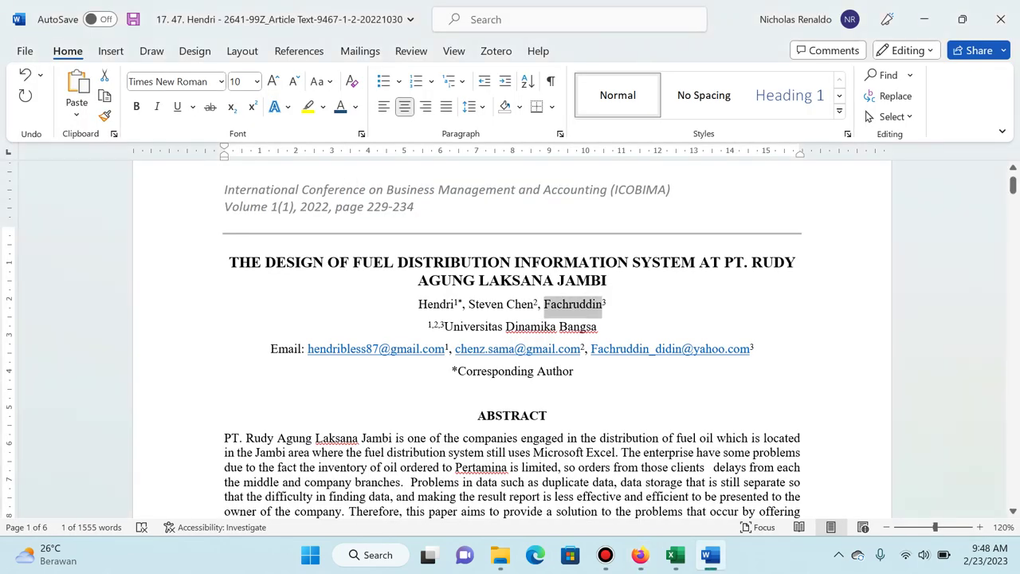
pyautogui.click(592, 348)
pyautogui.press('Delete')
pyautogui.write('f')
pyautogui.hotkey('shift', 'End')
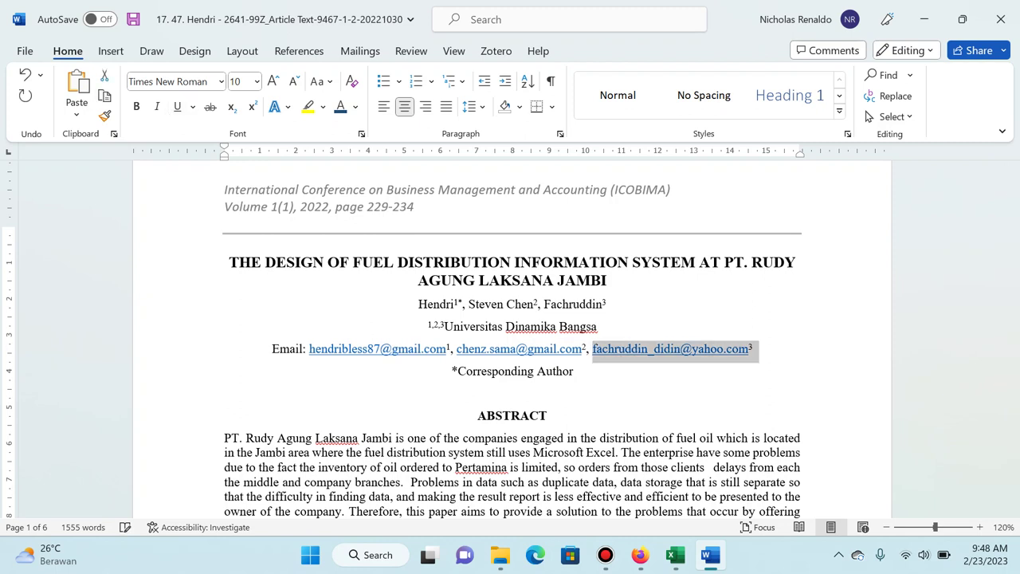
pyautogui.press('Right')
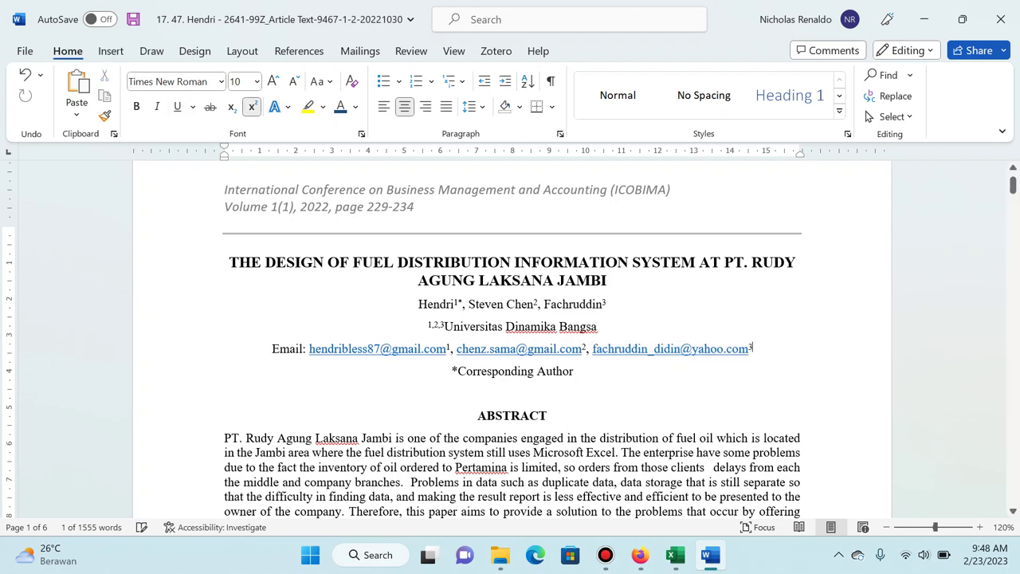
pyautogui.hotkey('alt', 'Tab')
pyautogui.hotkey('ctrl', 'v')
# Set the country to Indonesia and the affiliation to Universitas Dinamika Bangsa.
pyautogui.press('Tab')
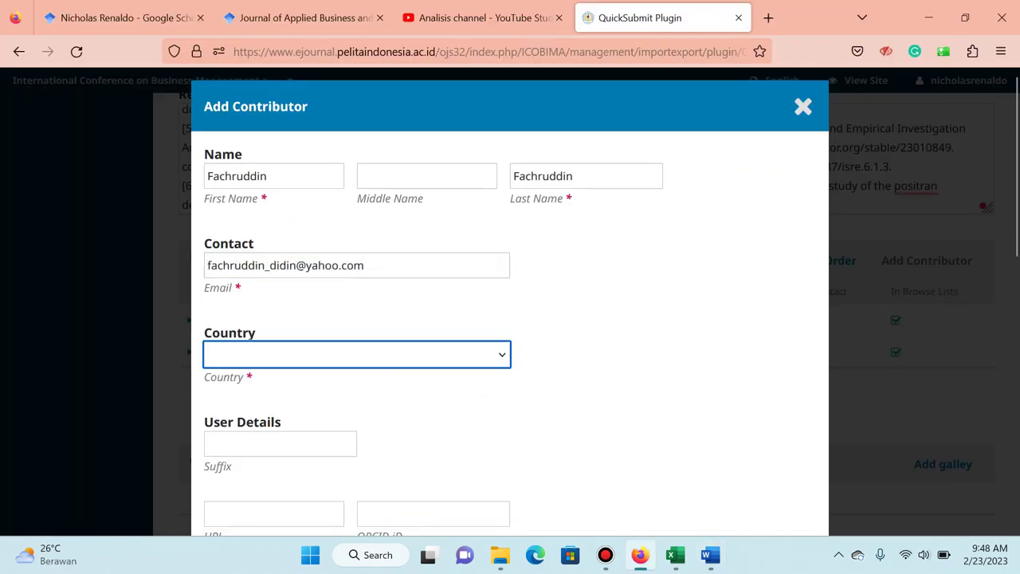
pyautogui.write('indo')
pyautogui.scroll(-5, 510, 319)
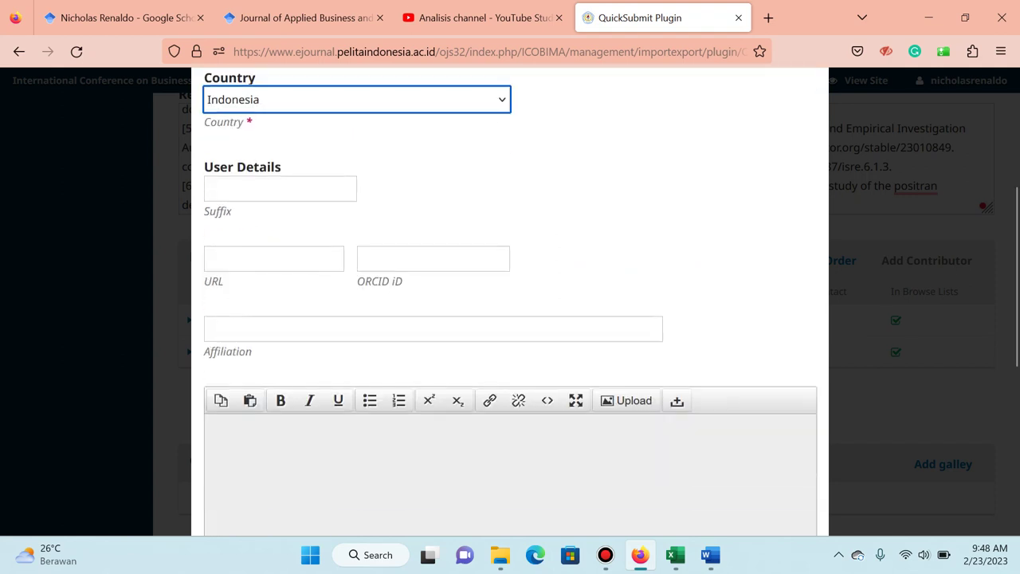
pyautogui.click(433, 329)
pyautogui.write('dina')
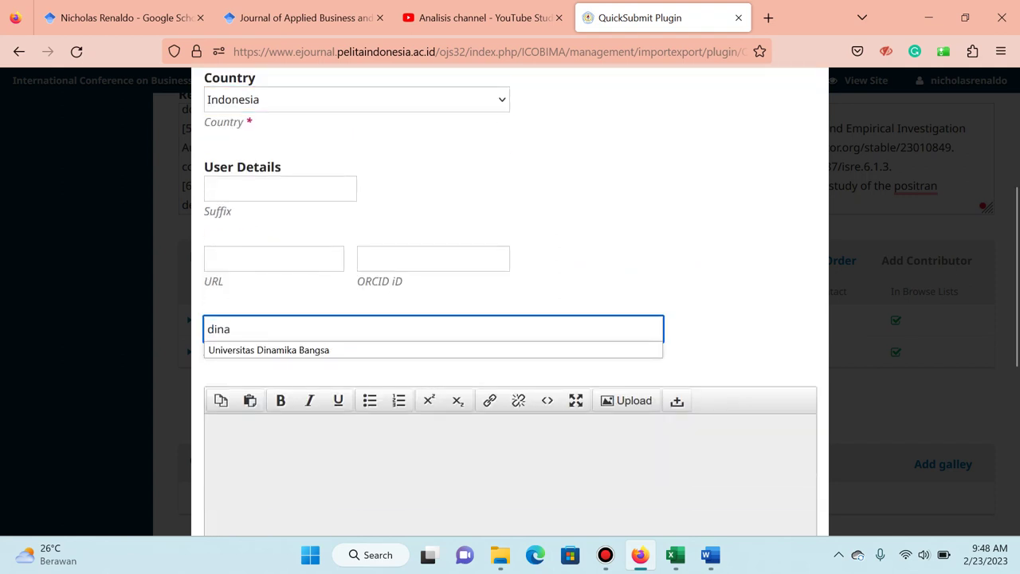
pyautogui.press('Down')
pyautogui.press('Return')
# Give the third contributor the Author role and save it to the contributor list.
pyautogui.scroll(-5, 510, 318)
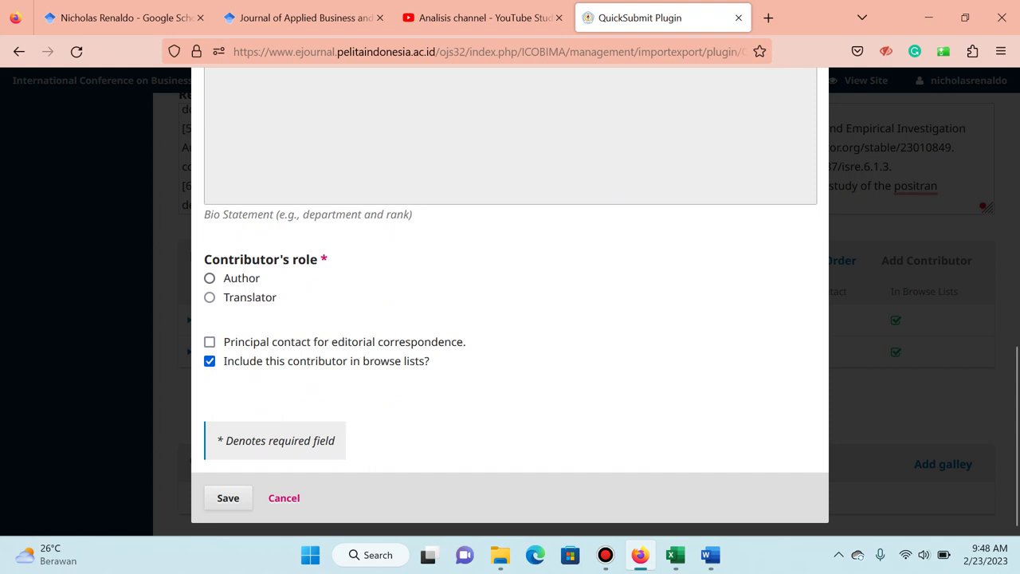
pyautogui.click(209, 278)
pyautogui.click(228, 498)
pyautogui.scroll(-2, 511, 318)
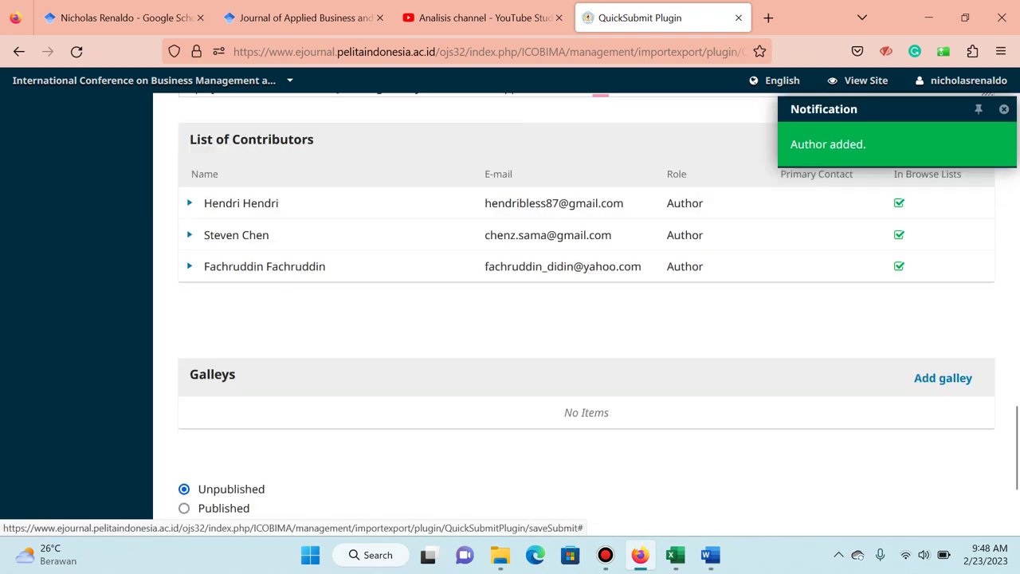
# Create a new article galley labelled PDF.
pyautogui.hotkey('alt', 'Tab')
pyautogui.hotkey('alt', 'Tab')
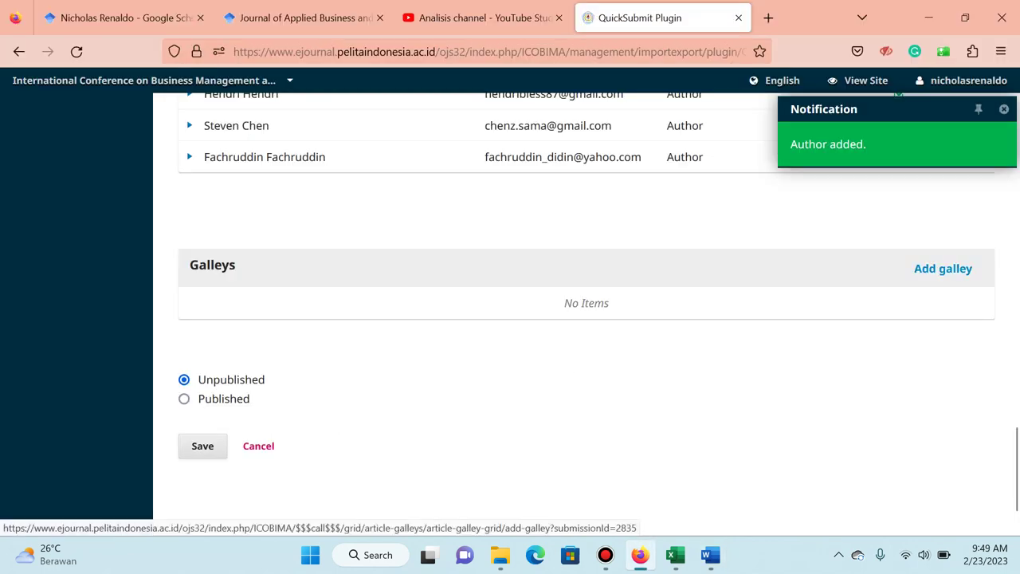
pyautogui.click(942, 268)
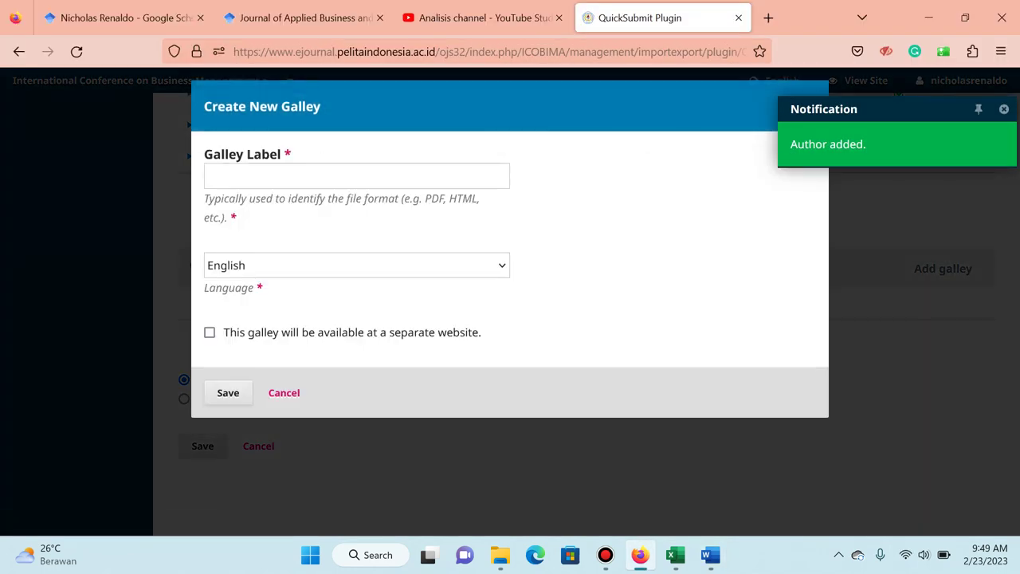
pyautogui.click(356, 175)
pyautogui.write('PDF')
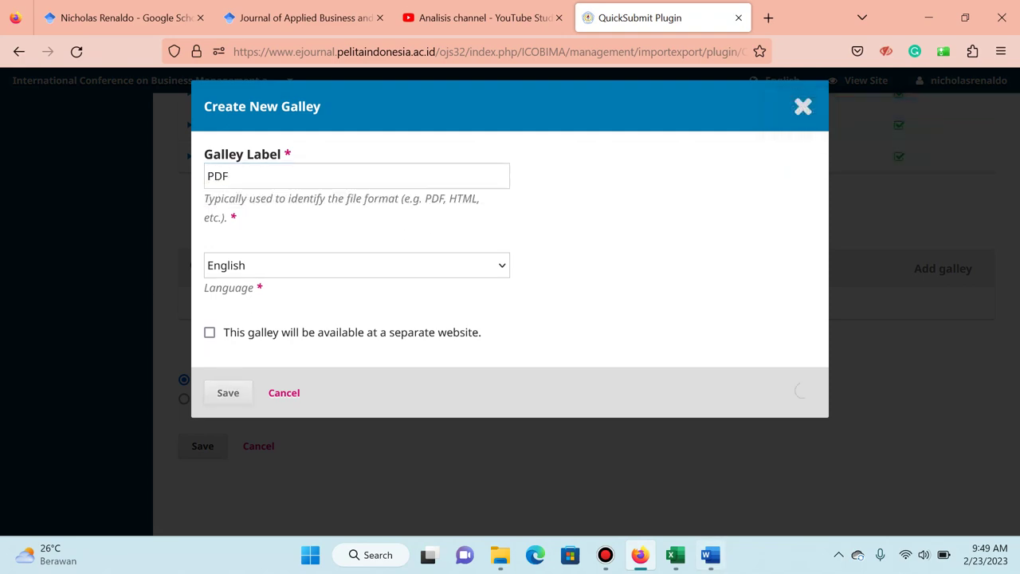
pyautogui.click(710, 555)
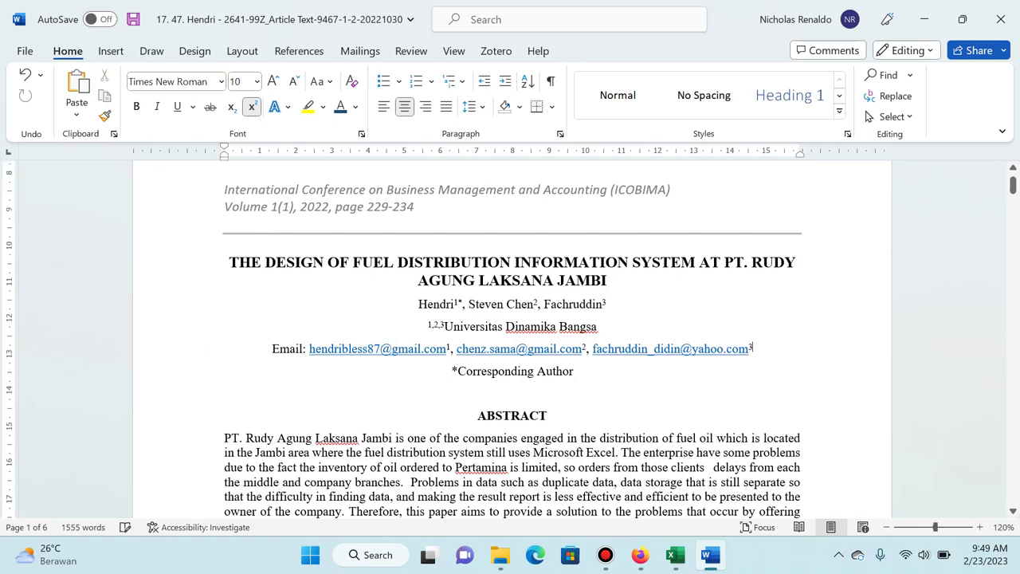
# Save the Word article and review its pages in print preview.
pyautogui.scroll(-8, 512, 339)
pyautogui.click(754, 347)
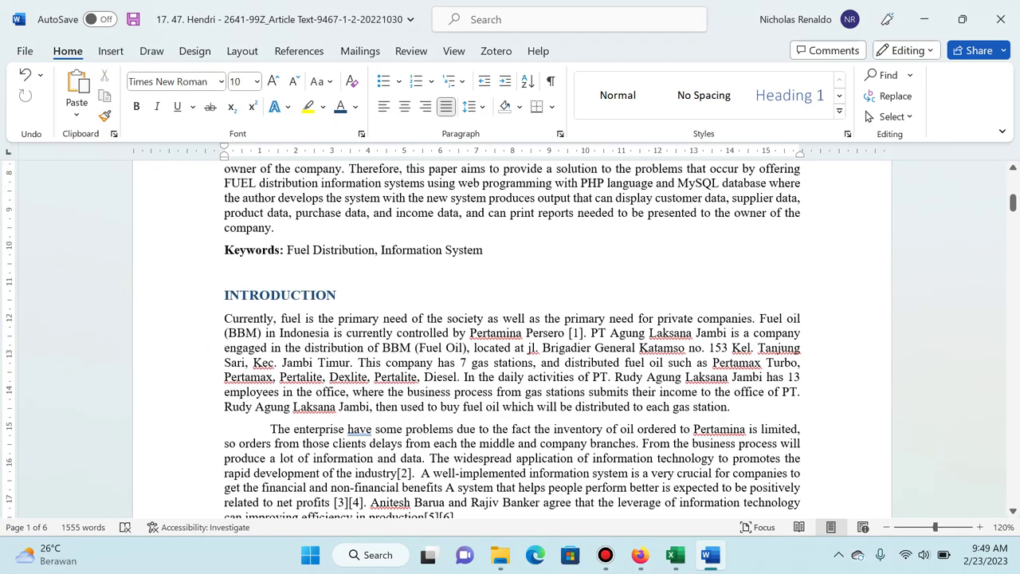
pyautogui.press('pagedown')
pyautogui.press('pagedown')
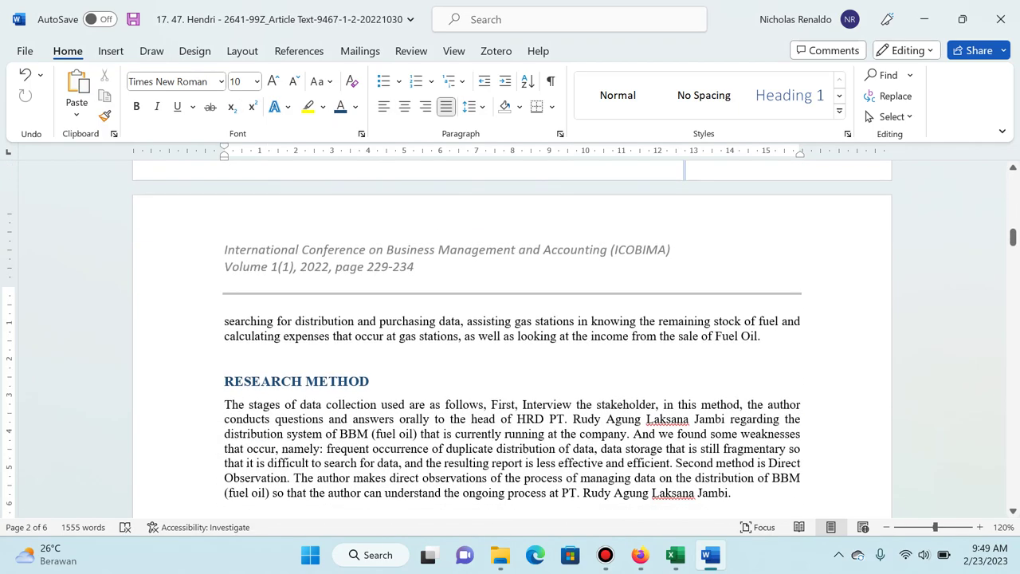
pyautogui.hotkey('ctrl', 's')
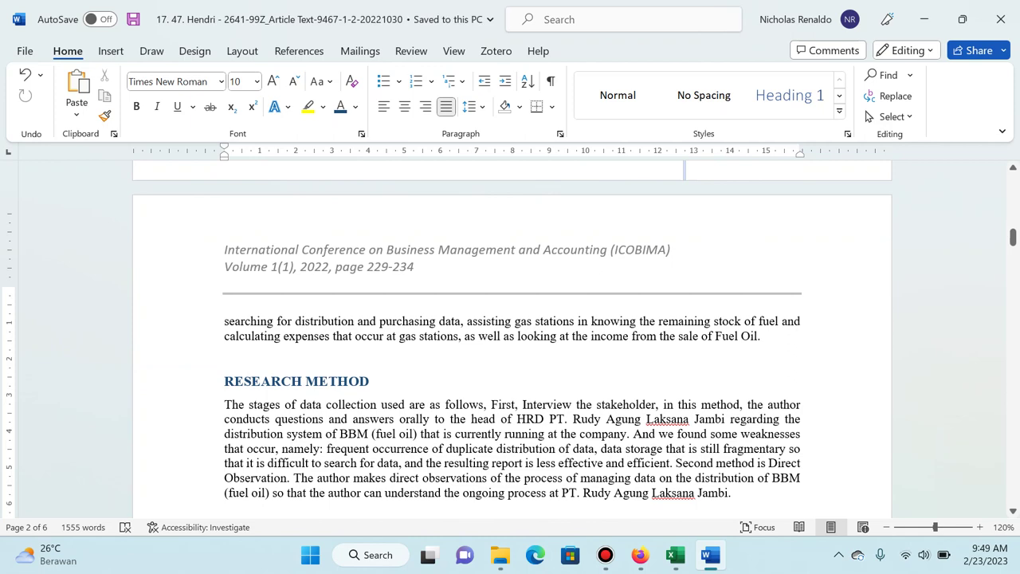
pyautogui.hotkey('ctrl', 'p')
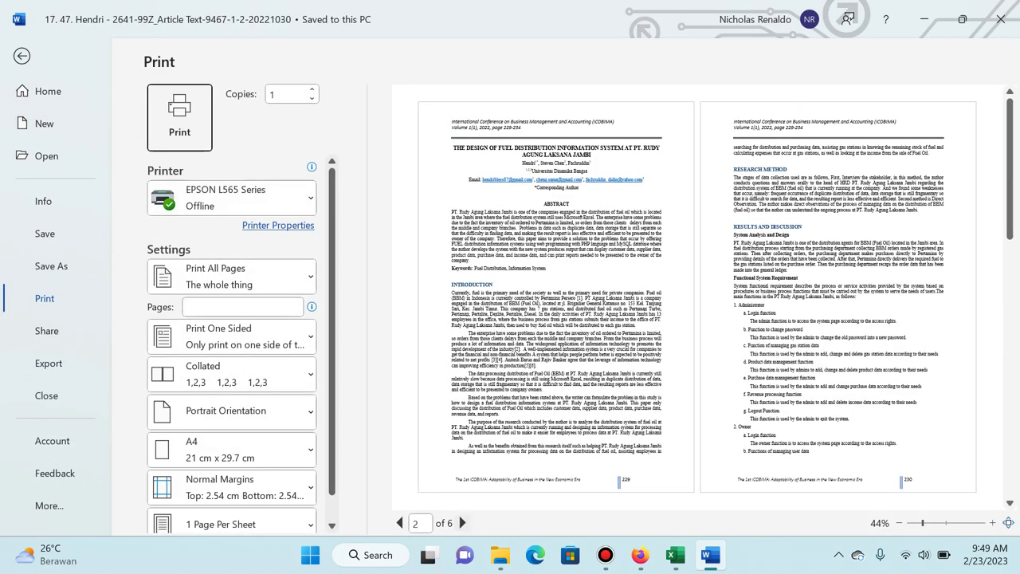
pyautogui.click(461, 523)
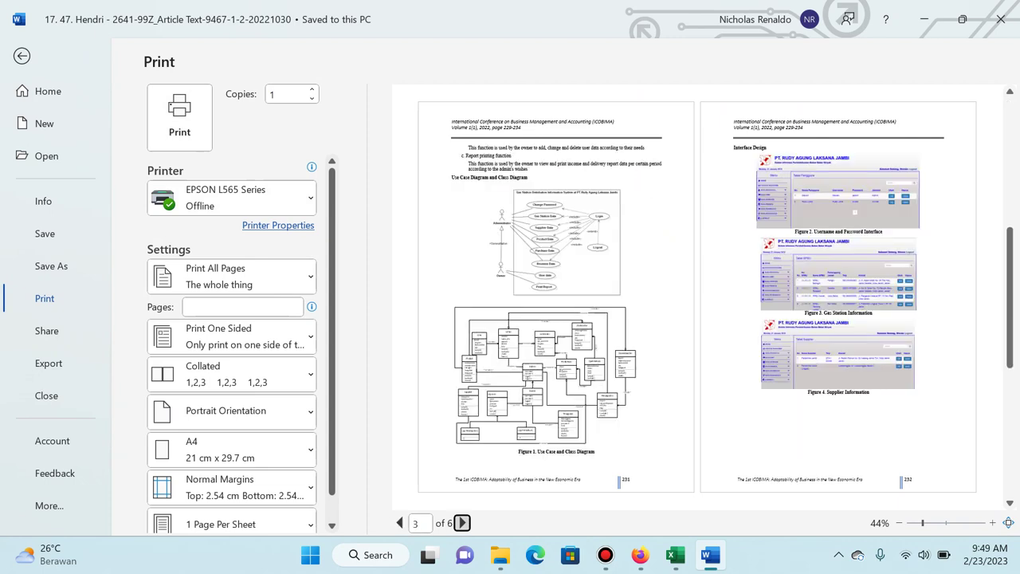
pyautogui.click(461, 523)
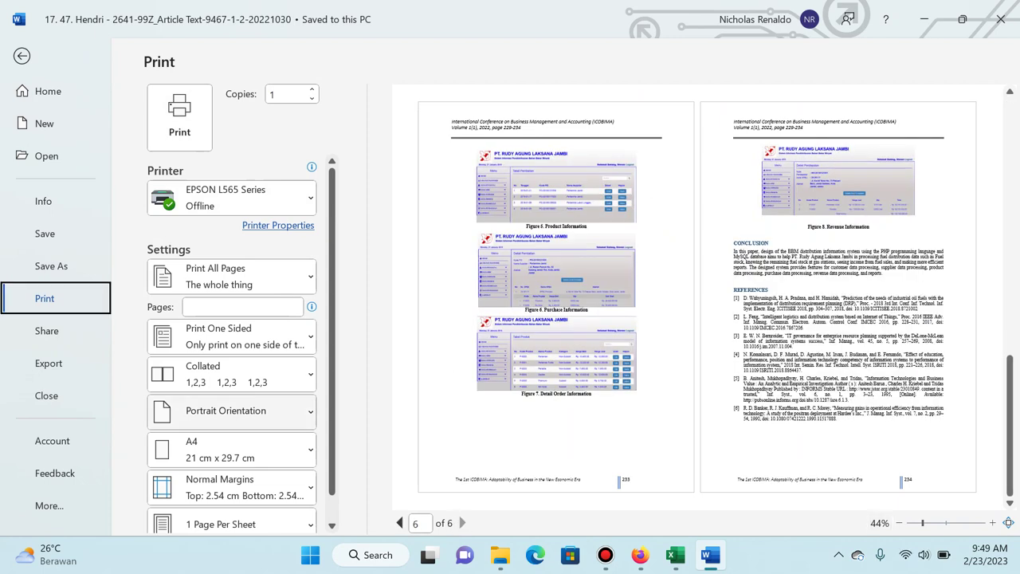
# Save the article as a PDF in the Untuk Publish Proceeding folder, check it, and close it.
pyautogui.click(51, 265)
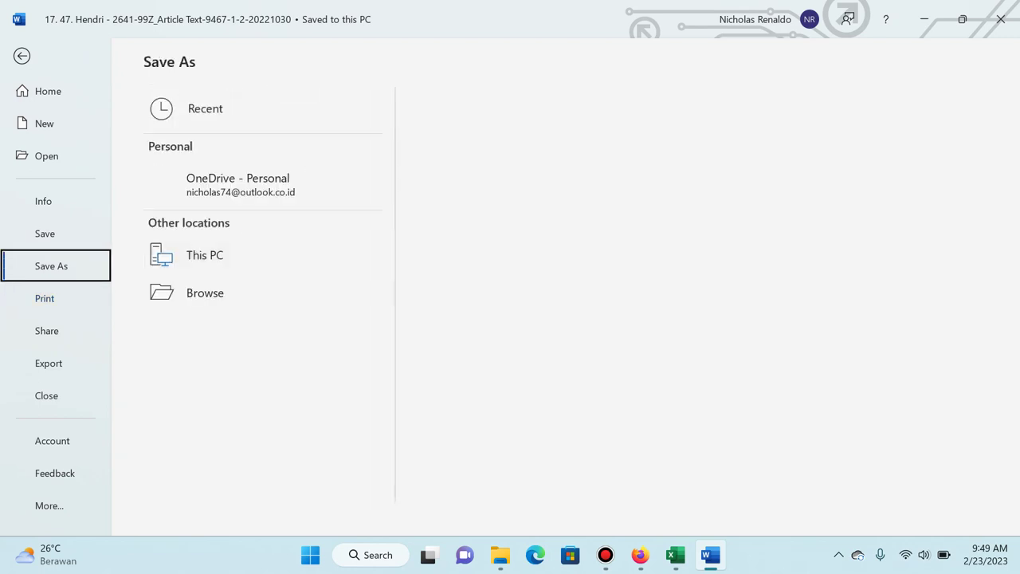
pyautogui.click(205, 255)
pyautogui.click(533, 180)
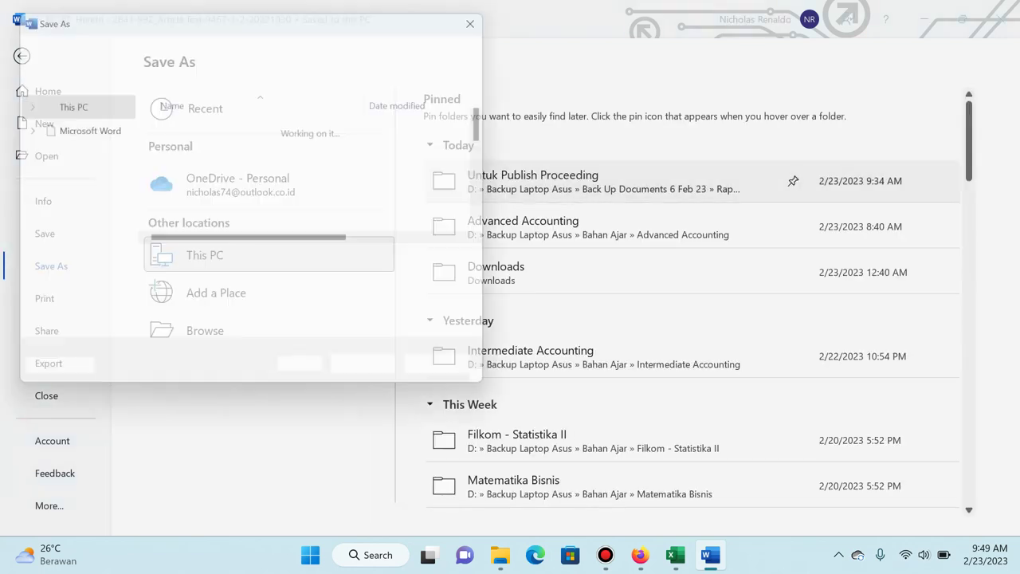
pyautogui.click(303, 286)
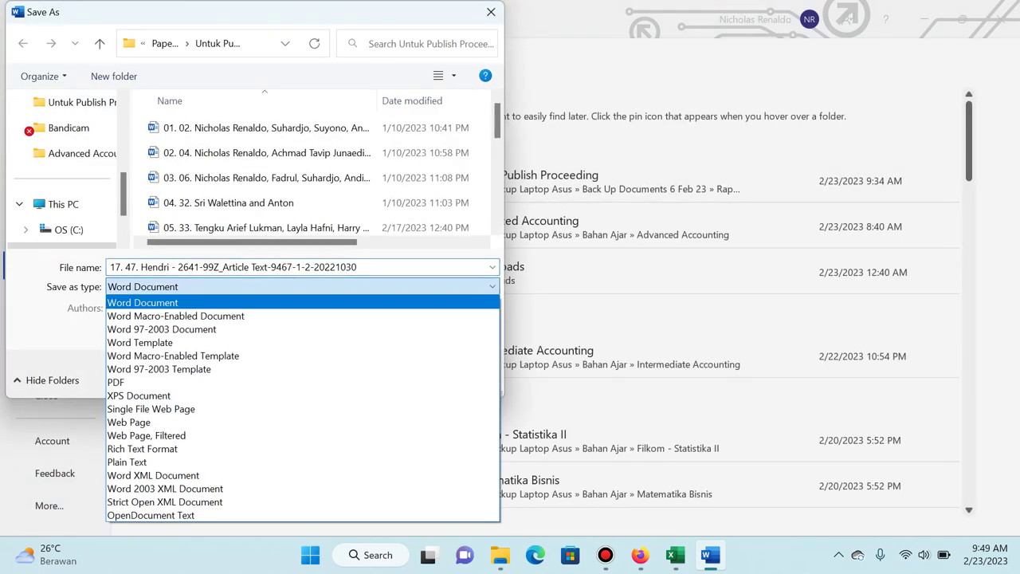
pyautogui.press('Down')
pyautogui.press('Down')
pyautogui.press('Down')
pyautogui.press('Down')
pyautogui.press('Down')
pyautogui.press('Down')
pyautogui.press('Return')
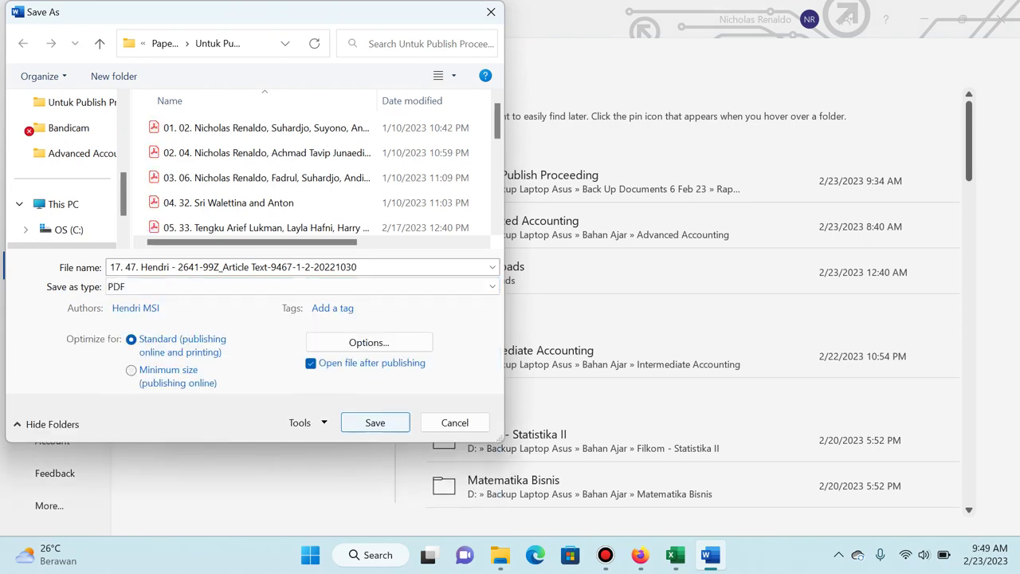
pyautogui.press('Return')
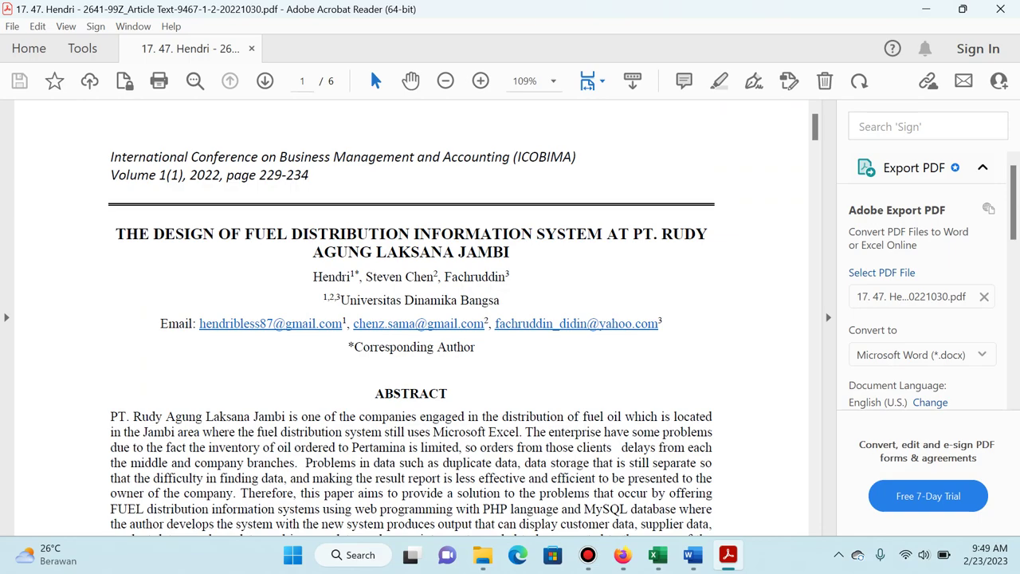
pyautogui.scroll(-10, 411, 319)
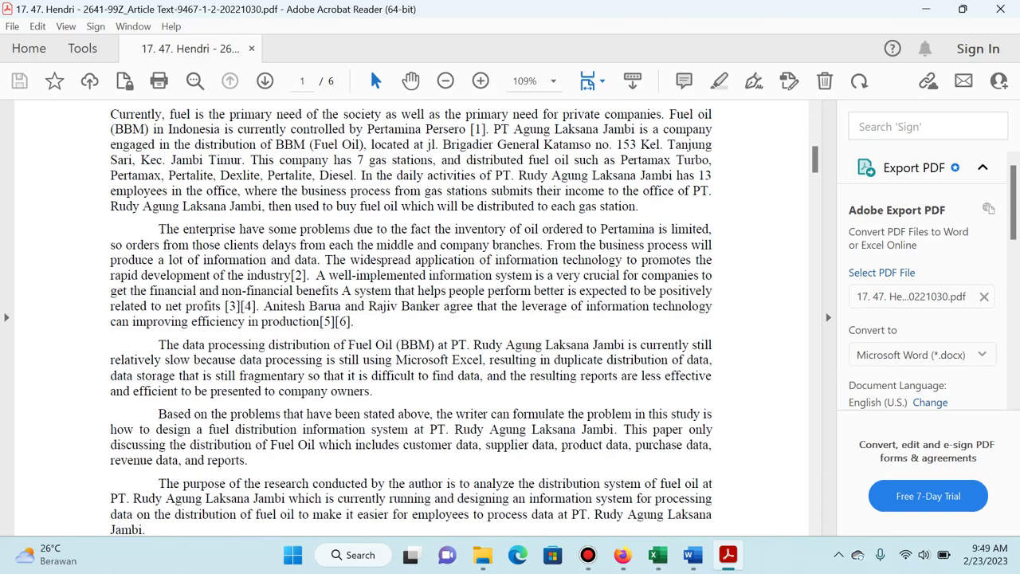
pyautogui.click(1001, 9)
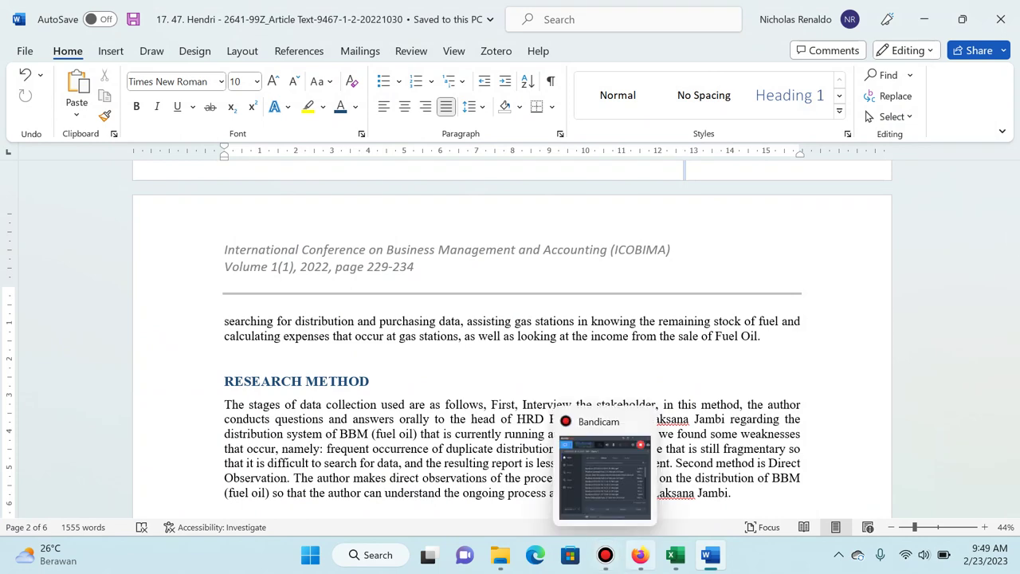
# Set the galley component to Article Text and upload the exported article PDF.
pyautogui.click(605, 555)
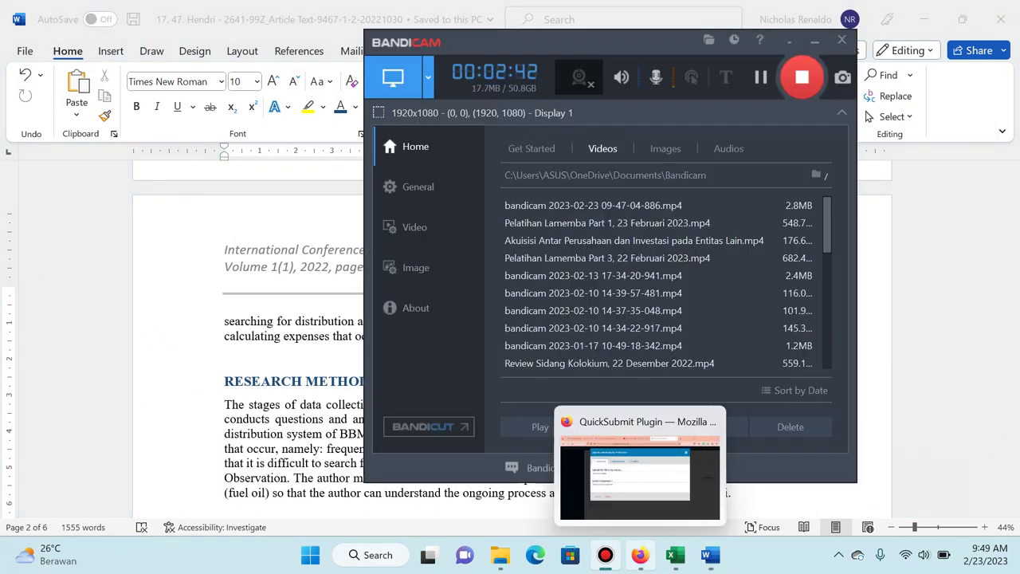
pyautogui.click(640, 470)
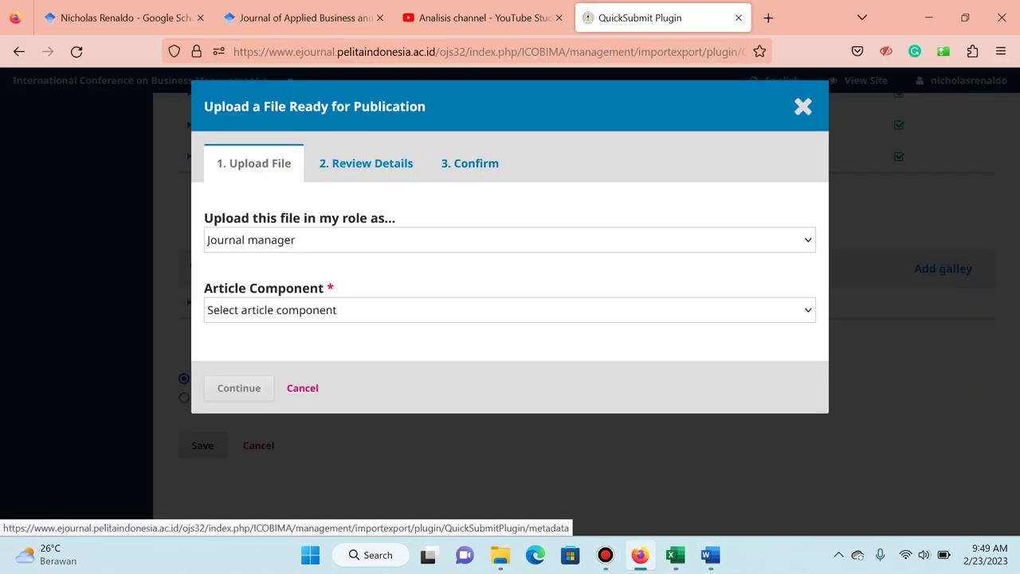
pyautogui.click(510, 309)
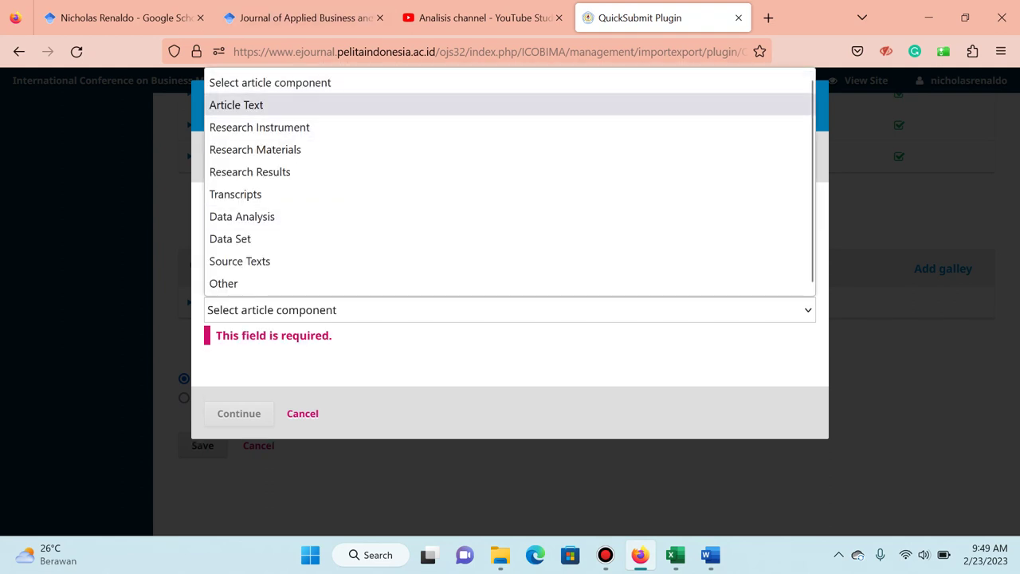
pyautogui.click(237, 104)
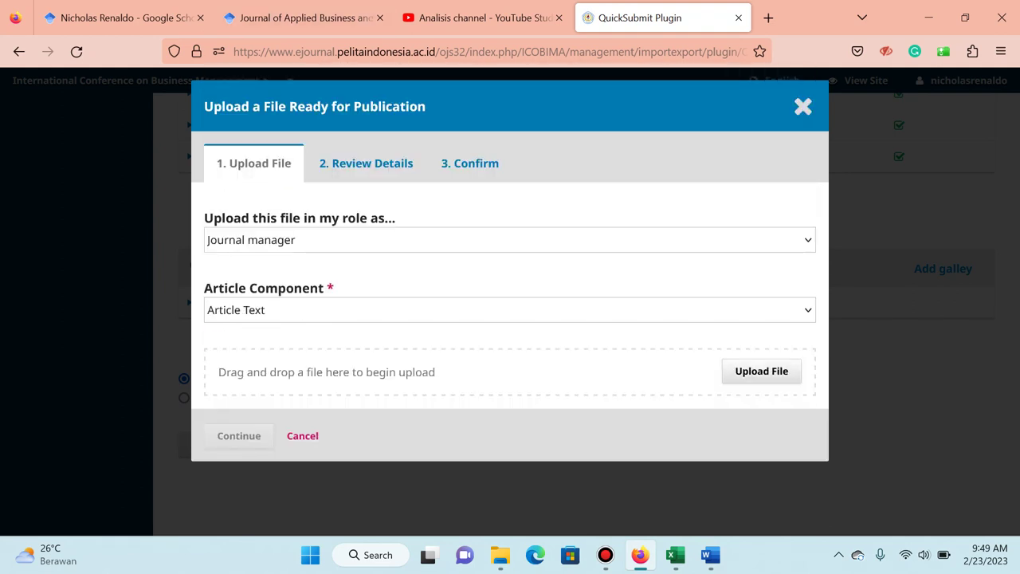
pyautogui.click(762, 370)
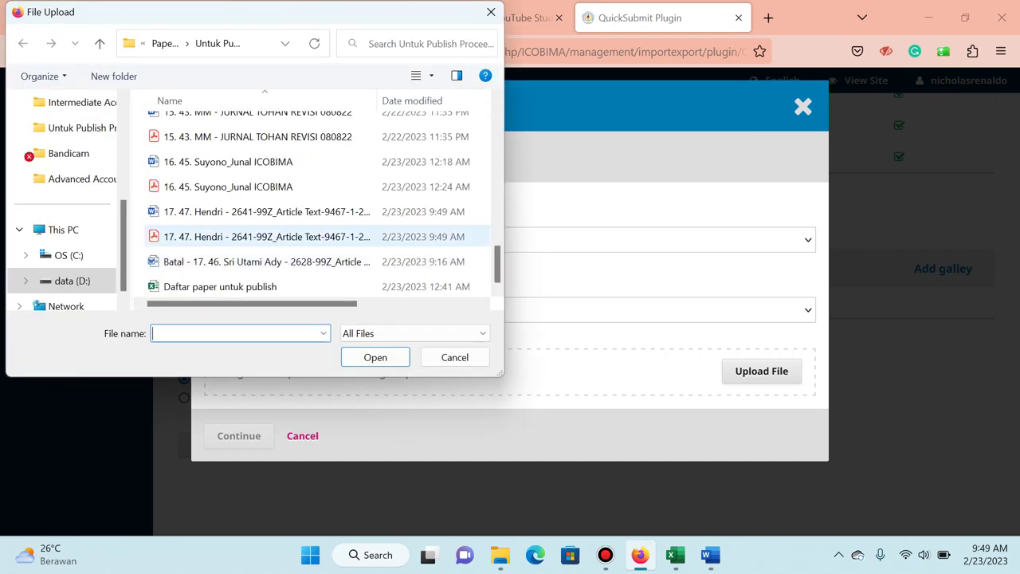
pyautogui.click(267, 236)
pyautogui.click(375, 357)
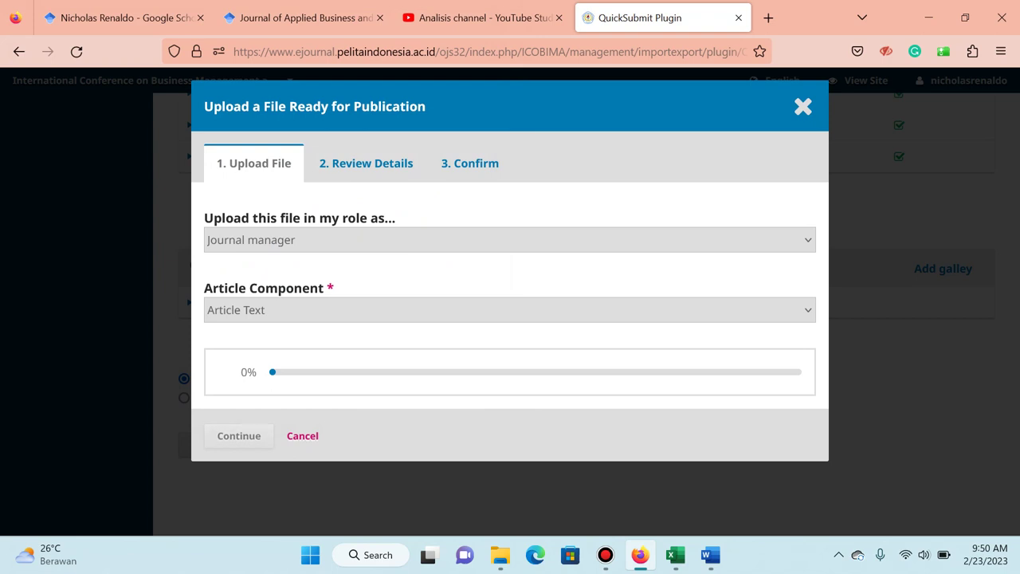
pyautogui.hotkey('ctrl', 'shift', 'Tab')
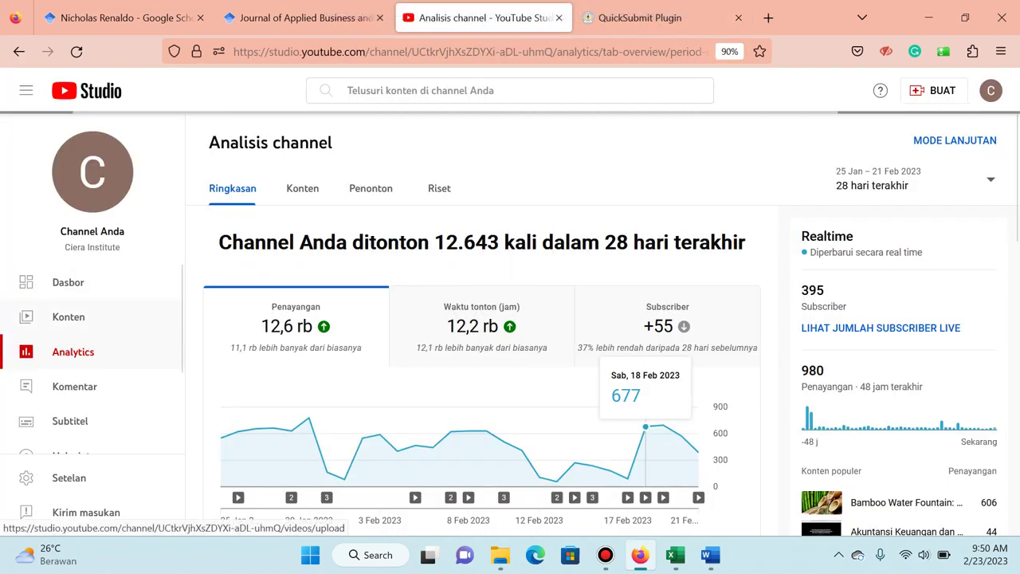
# Check the YouTube Studio content tab, then return to the journal tab once the PDF upload finishes.
pyautogui.hotkey('ctrl', 'Tab')
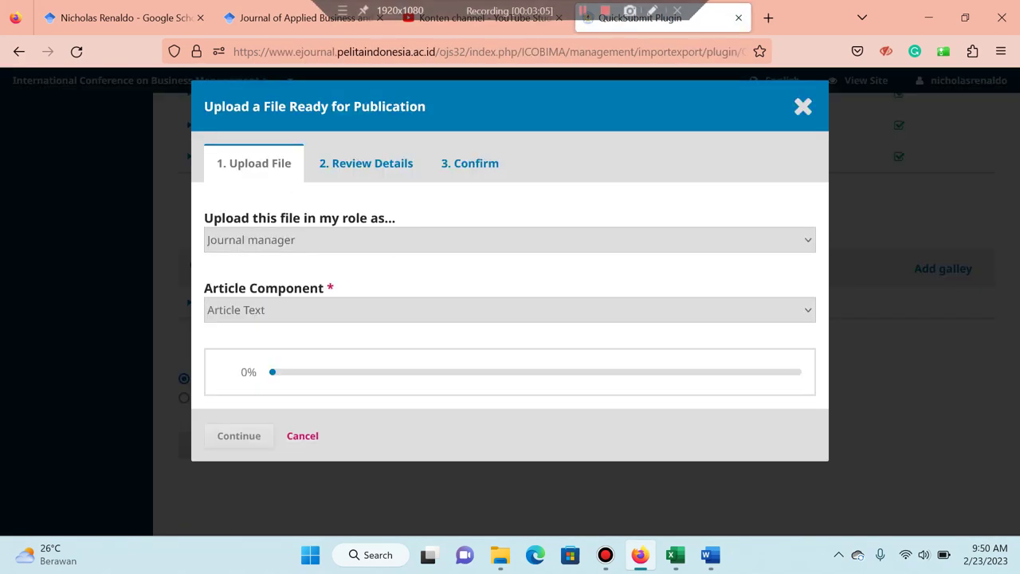
pyautogui.hotkey('ctrl', 'shift', 'Tab')
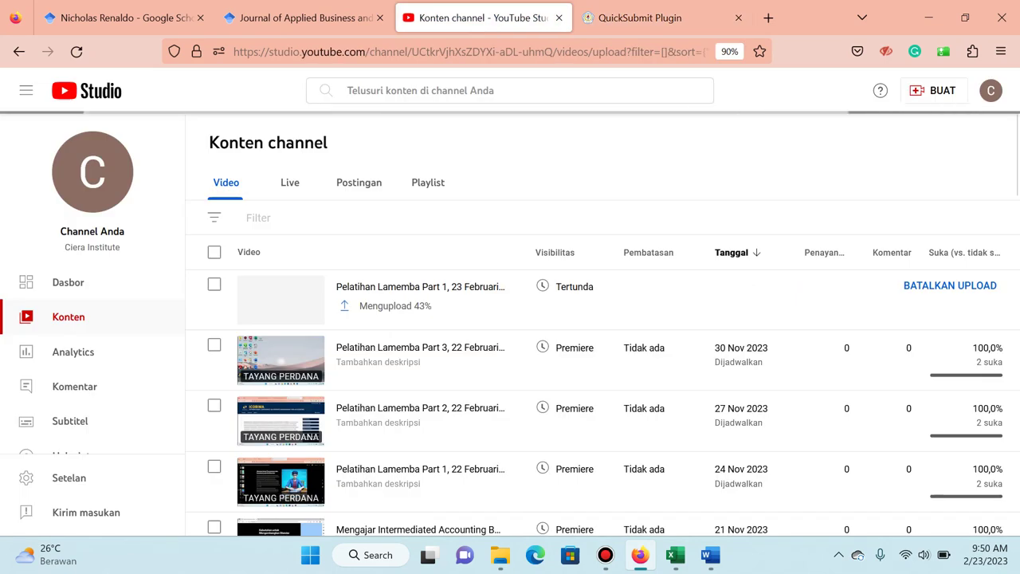
pyautogui.hotkey('ctrl', 'Tab')
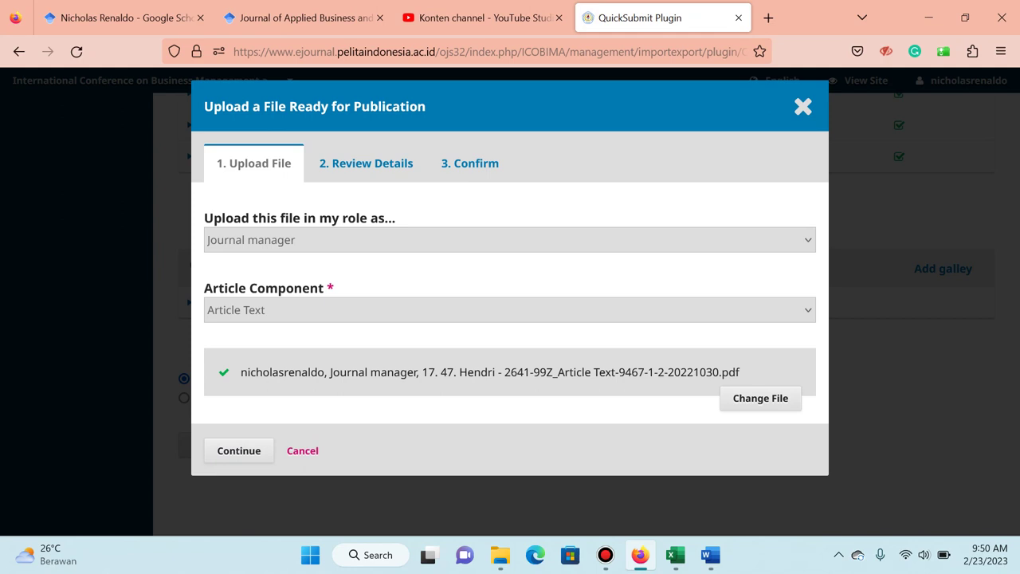
# Finish the PDF galley, mark the article Published, and schedule it in Vol 1 No 1 (2022).
pyautogui.click(238, 450)
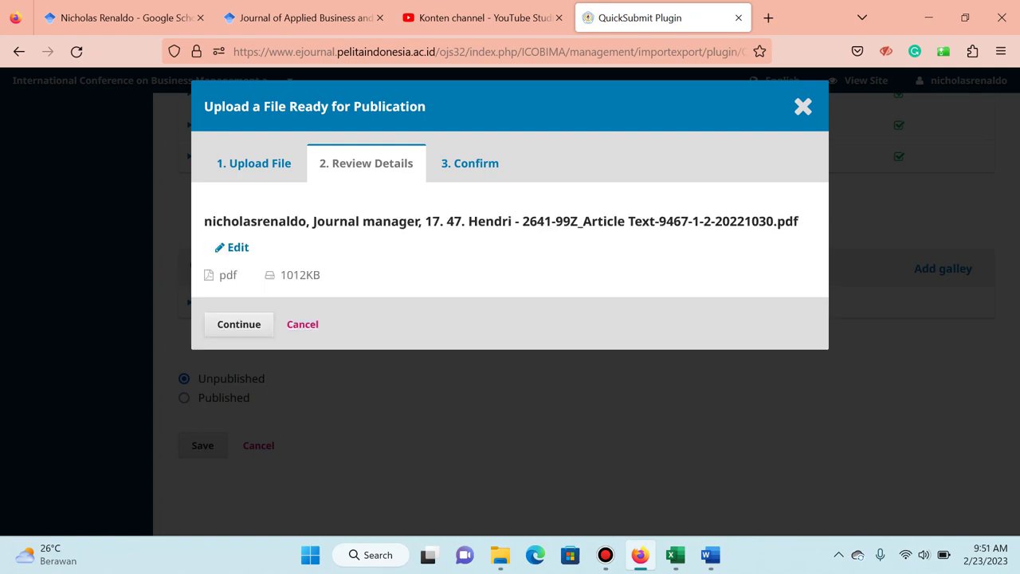
pyautogui.press('Return')
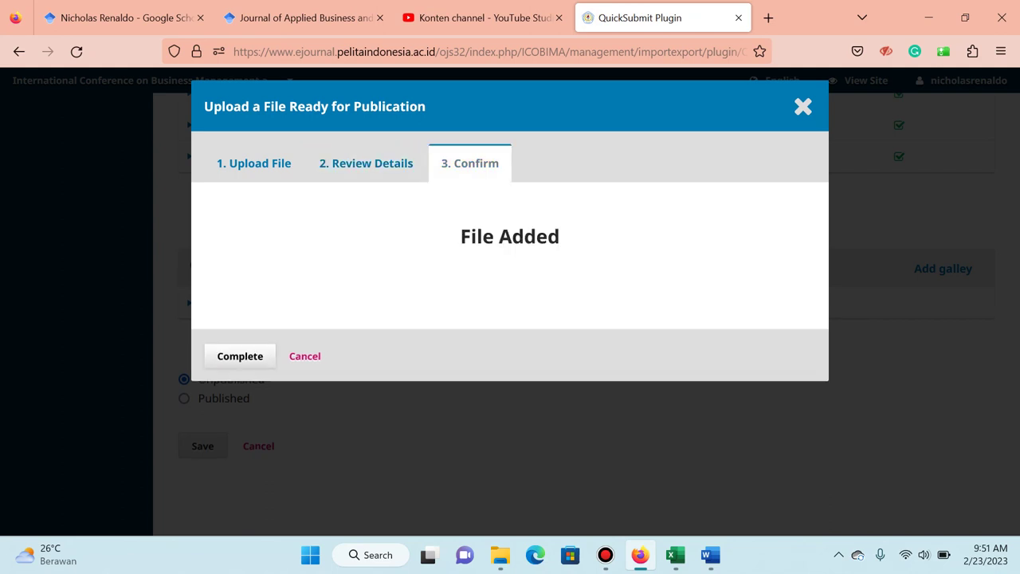
pyautogui.click(239, 355)
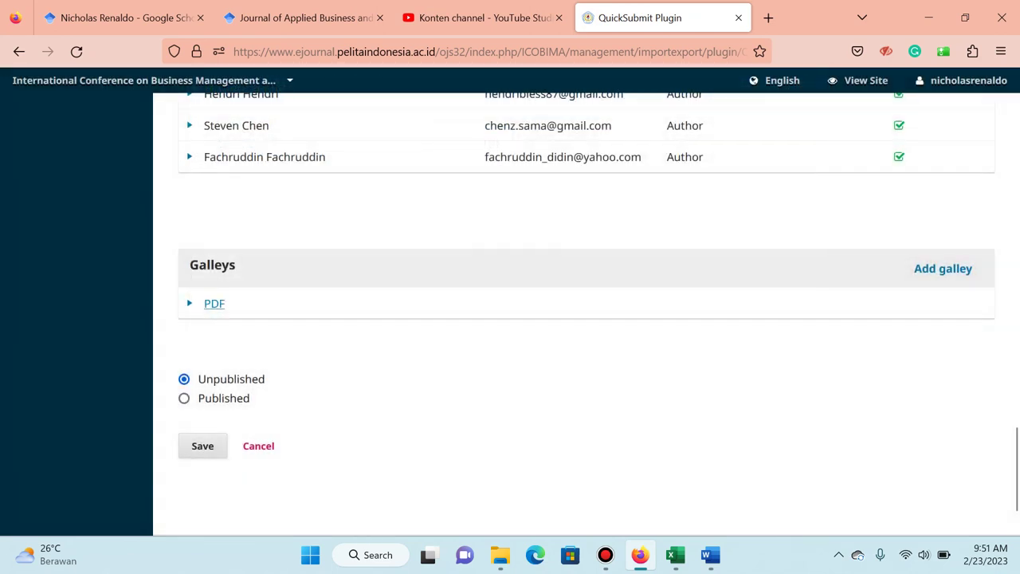
pyautogui.click(184, 397)
pyautogui.scroll(-2, 574, 319)
pyautogui.click(582, 309)
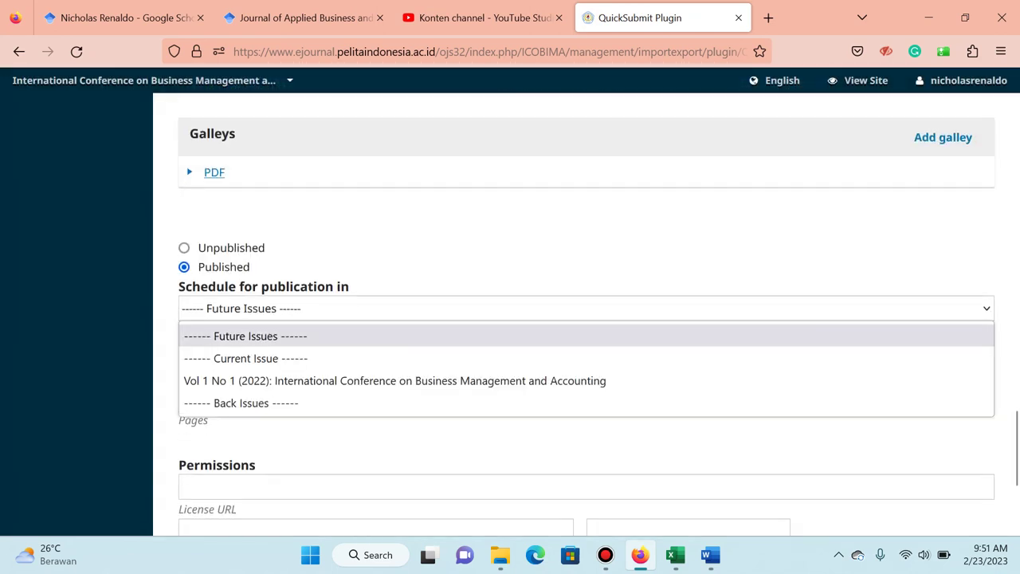
pyautogui.click(399, 380)
pyautogui.scroll(-1, 582, 319)
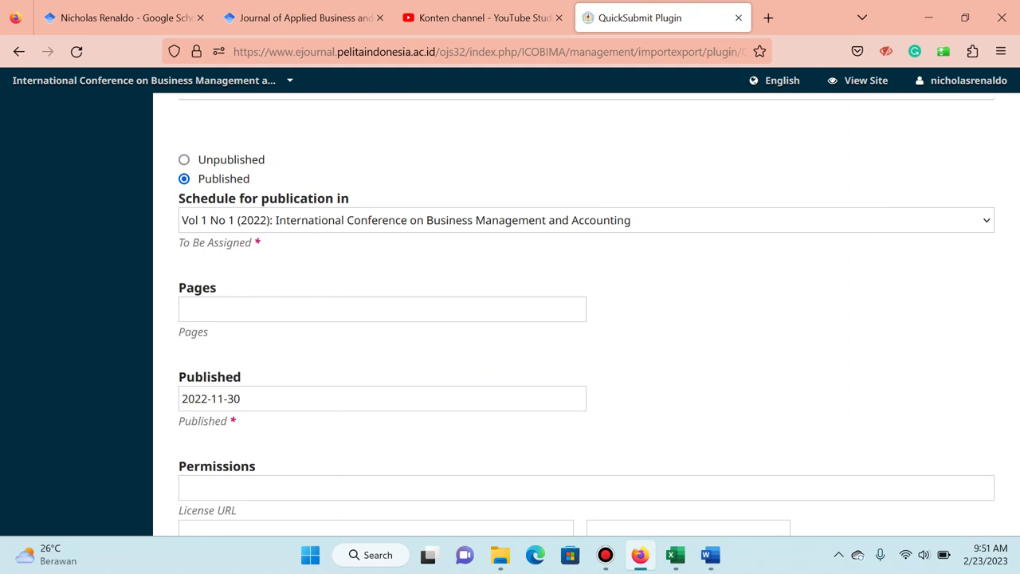
# Check the Word article and enter the page range 229-234.
pyautogui.hotkey('alt', 'Tab')
pyautogui.press('Tab')
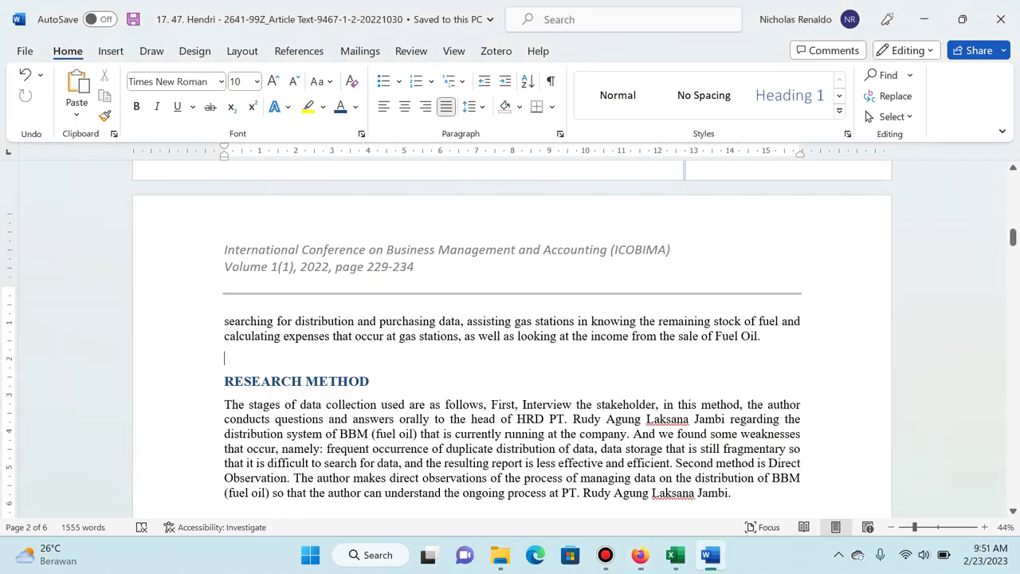
pyautogui.hotkey('alt', 'Tab')
pyautogui.click(383, 309)
pyautogui.write('2')
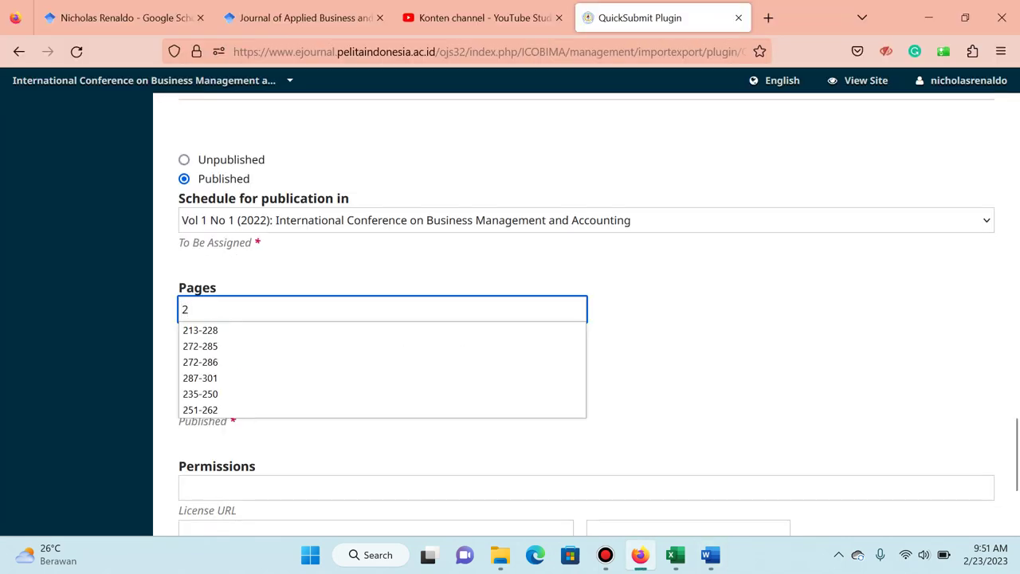
pyautogui.write('29-234')
# Set the CC BY-SA 4.0 license URL, conference copyright holder and year 2022, then save.
pyautogui.hotkey('alt', 'Tab')
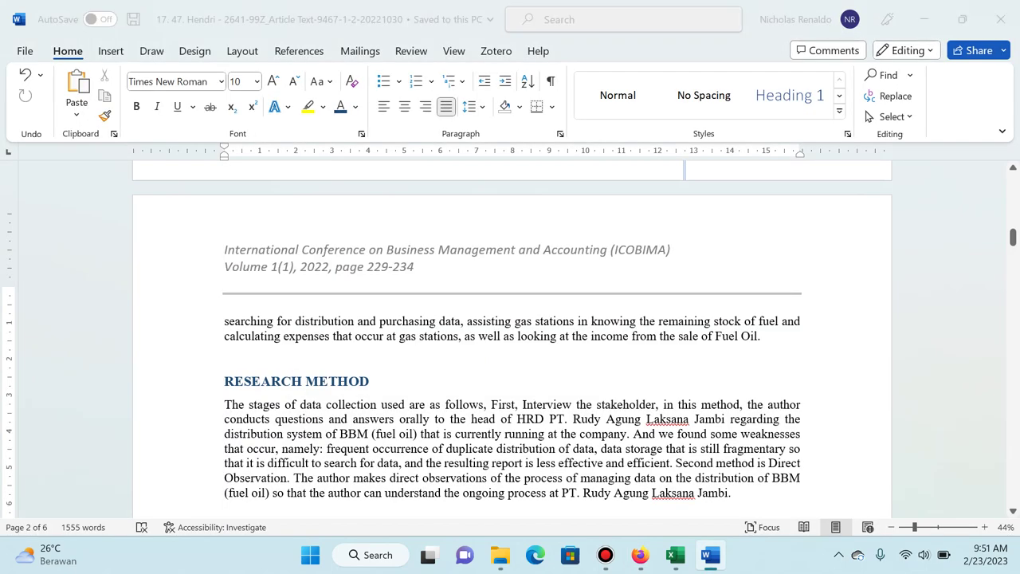
pyautogui.hotkey('alt', 'Tab')
pyautogui.click(383, 331)
pyautogui.write('h')
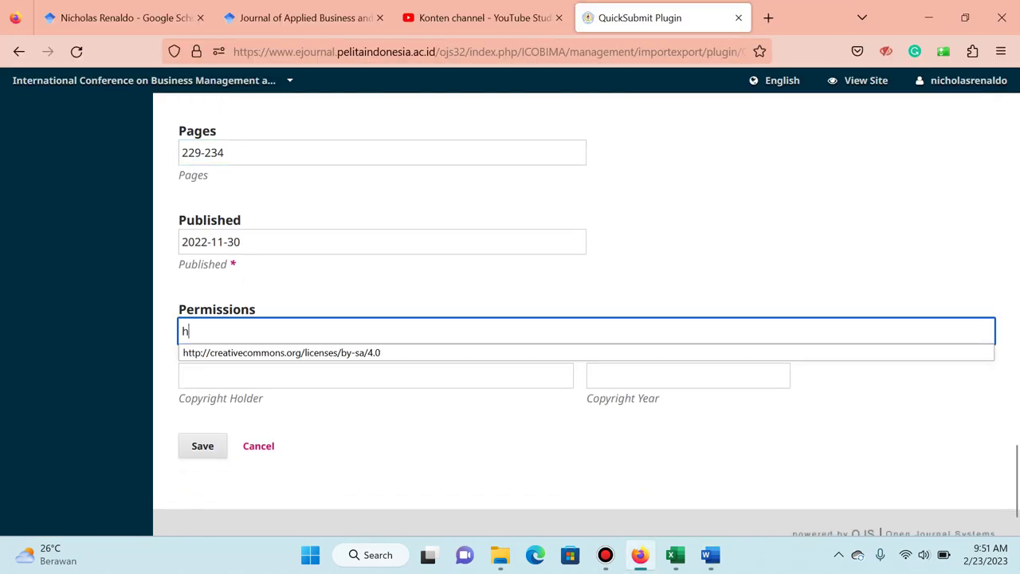
pyautogui.press('Down')
pyautogui.press('Return')
pyautogui.press('Tab')
pyautogui.write('i')
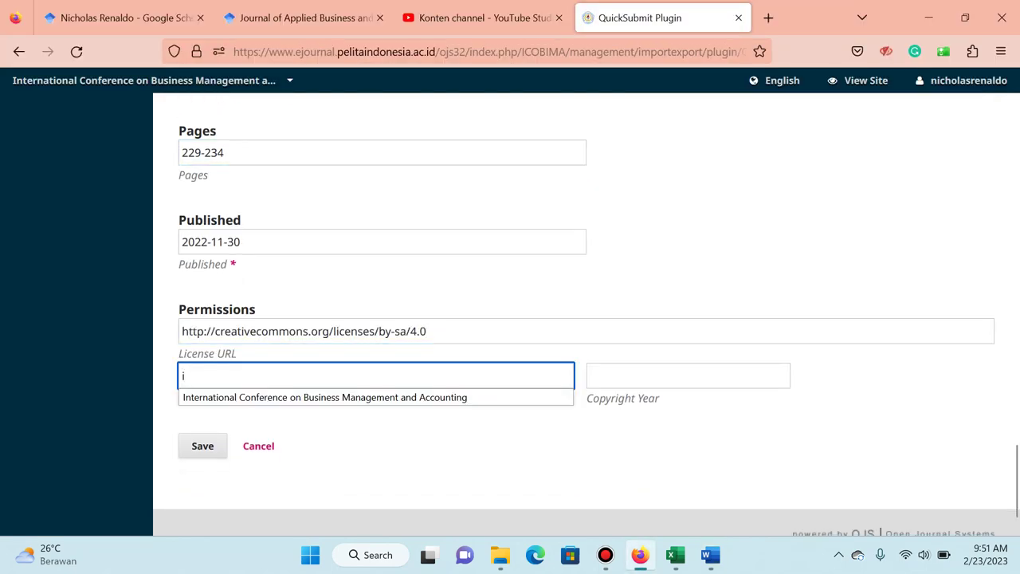
pyautogui.press('Down')
pyautogui.press('Return')
pyautogui.press('Tab')
pyautogui.write('2022')
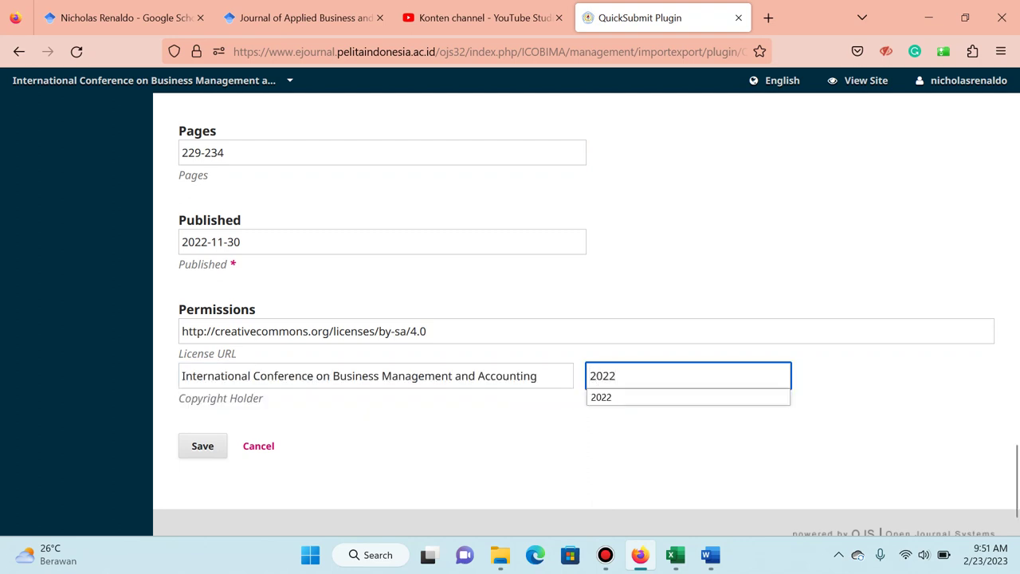
pyautogui.press('Return')
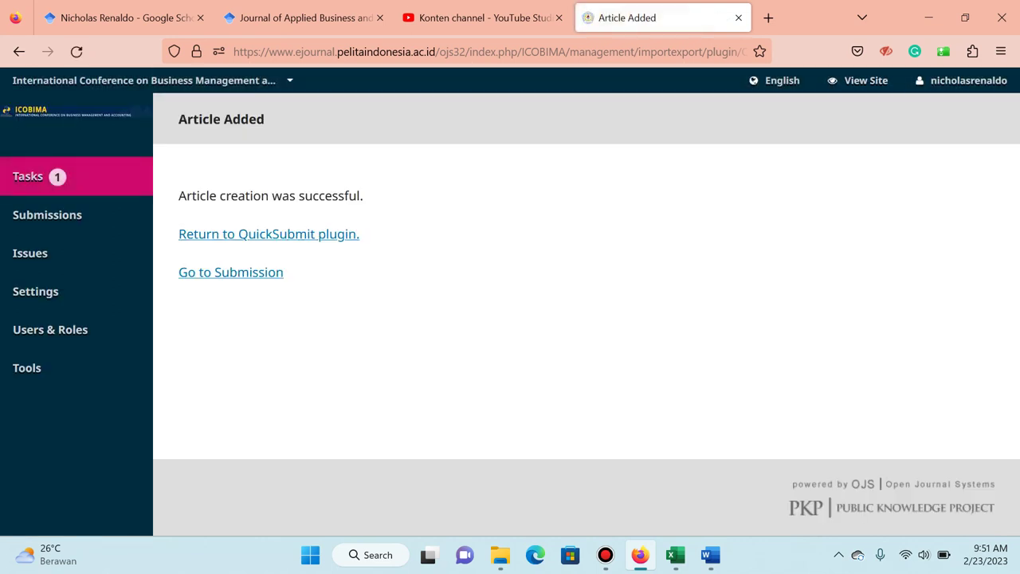
# Open the public journal site in a new tab and scroll the ICOBIMA issue to the leadership article.
pyautogui.rightClick(847, 80)
pyautogui.click(900, 95)
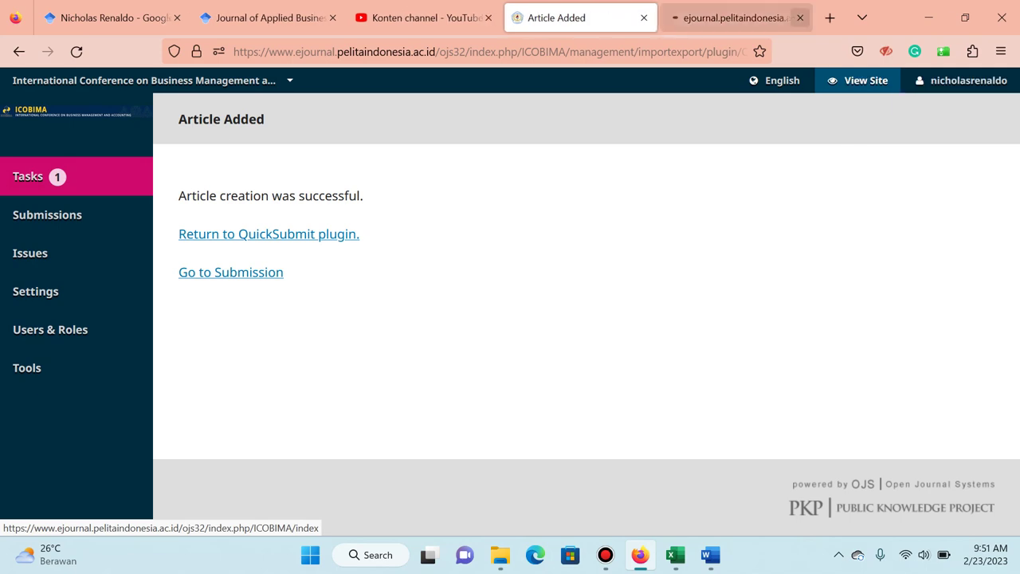
pyautogui.click(733, 18)
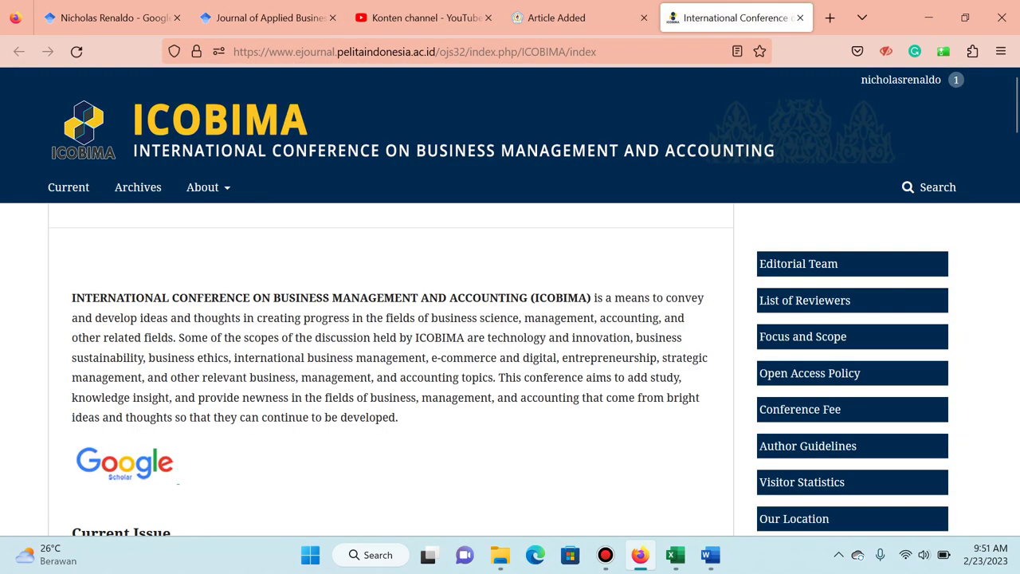
pyautogui.scroll(-3, 510, 301)
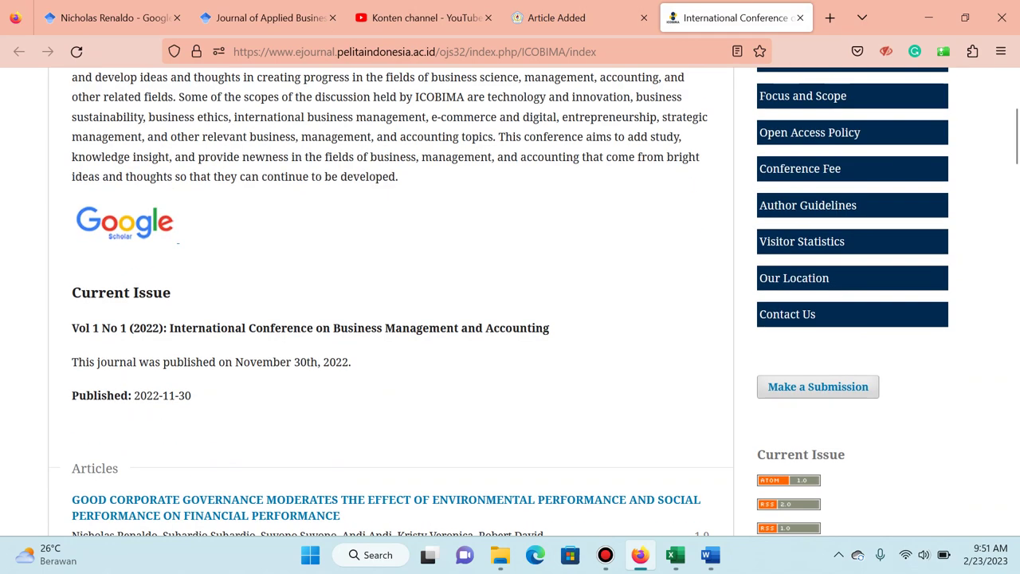
pyautogui.scroll(1, 510, 301)
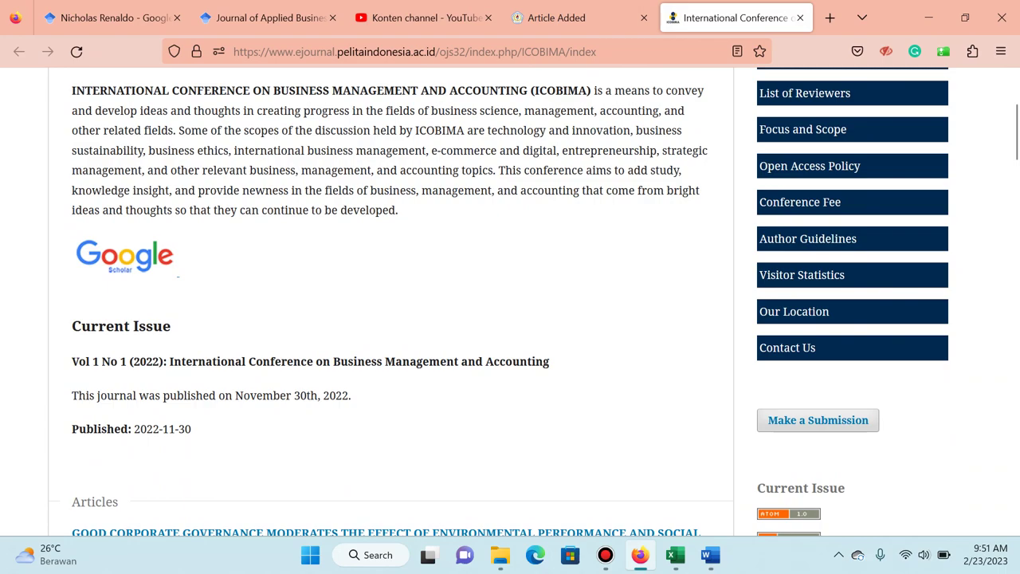
pyautogui.scroll(-15, 510, 301)
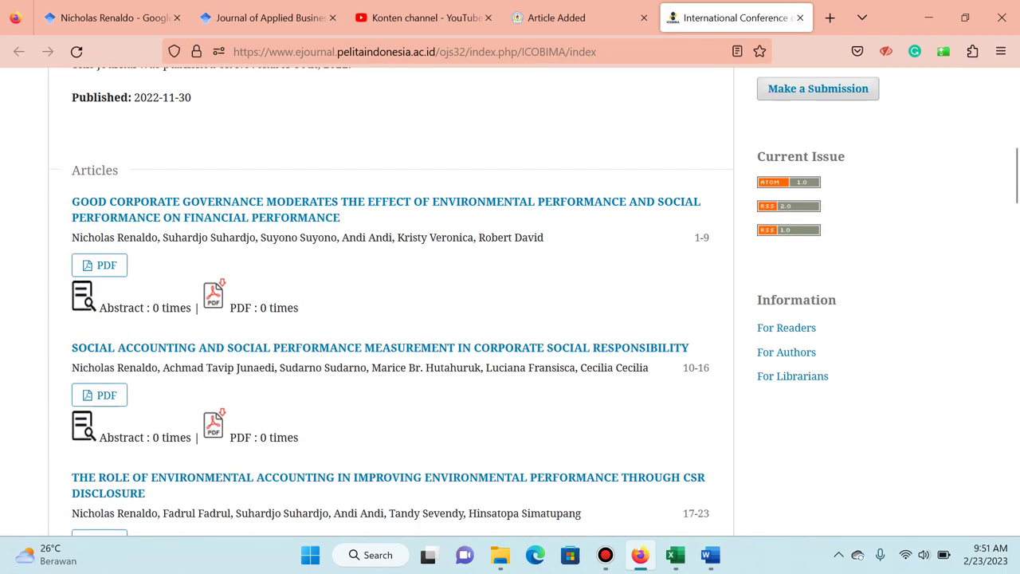
pyautogui.scroll(-6, 510, 302)
pyautogui.scroll(2, 510, 302)
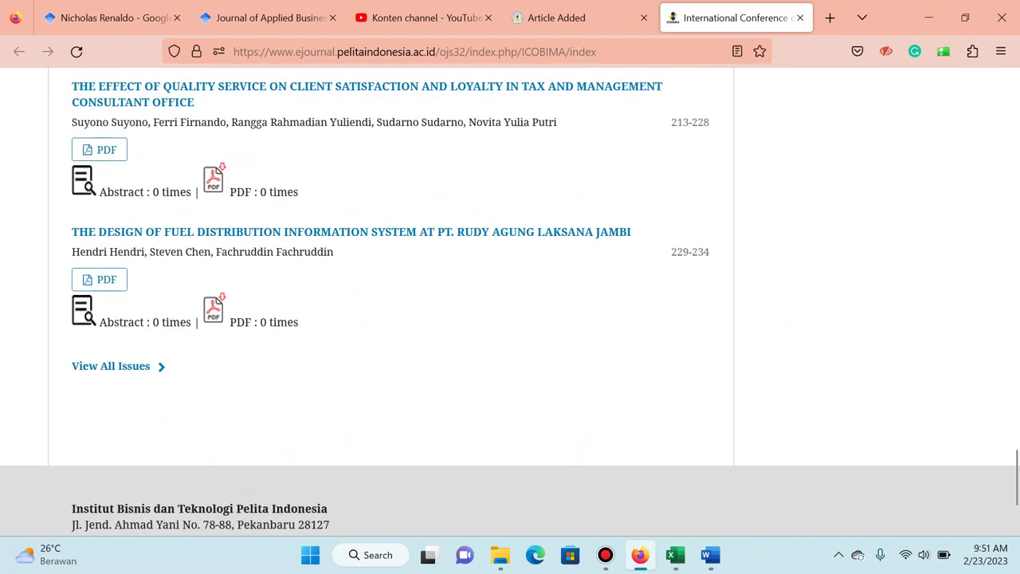
pyautogui.scroll(2, 510, 301)
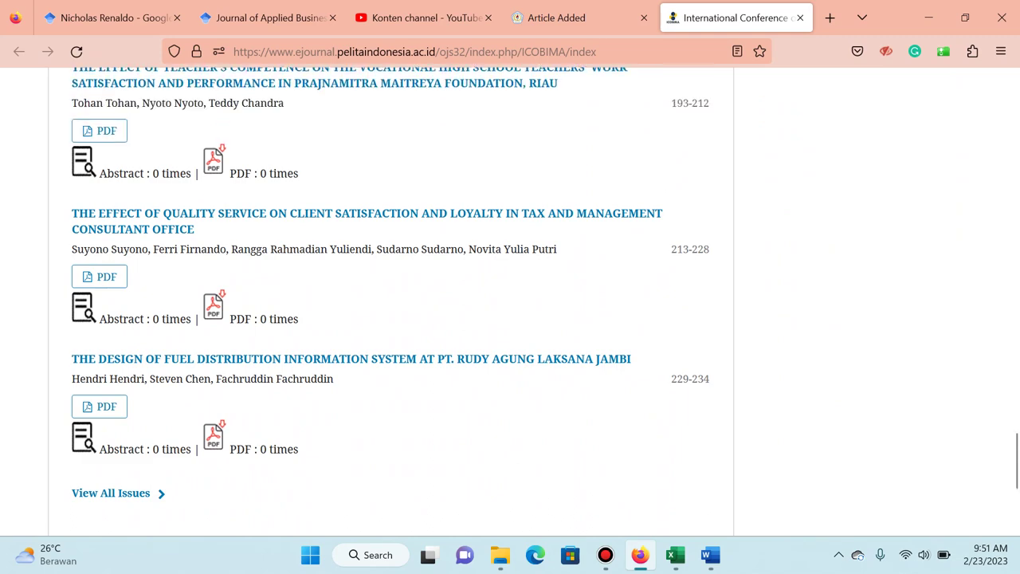
pyautogui.scroll(2, 510, 301)
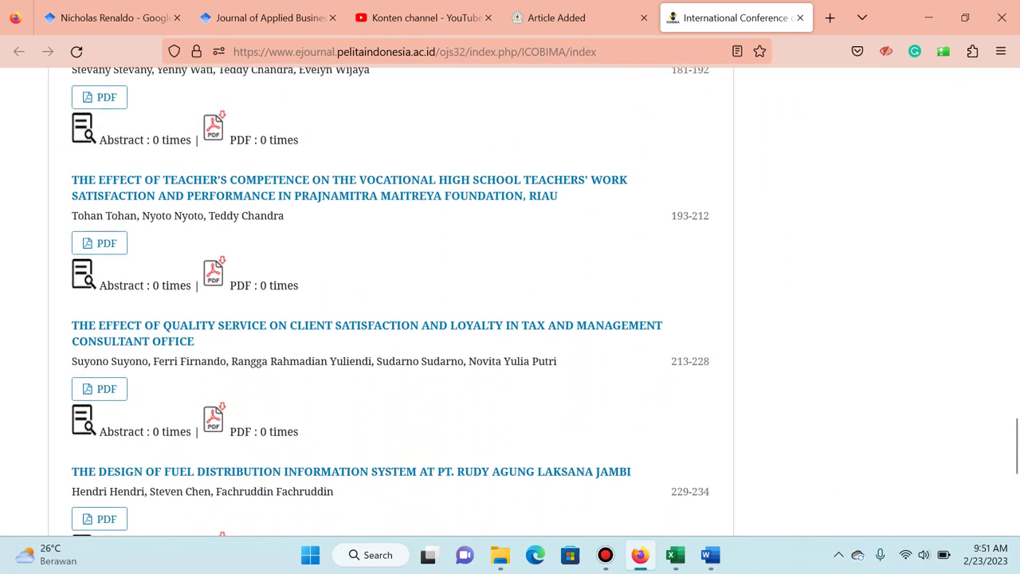
pyautogui.scroll(3, 510, 302)
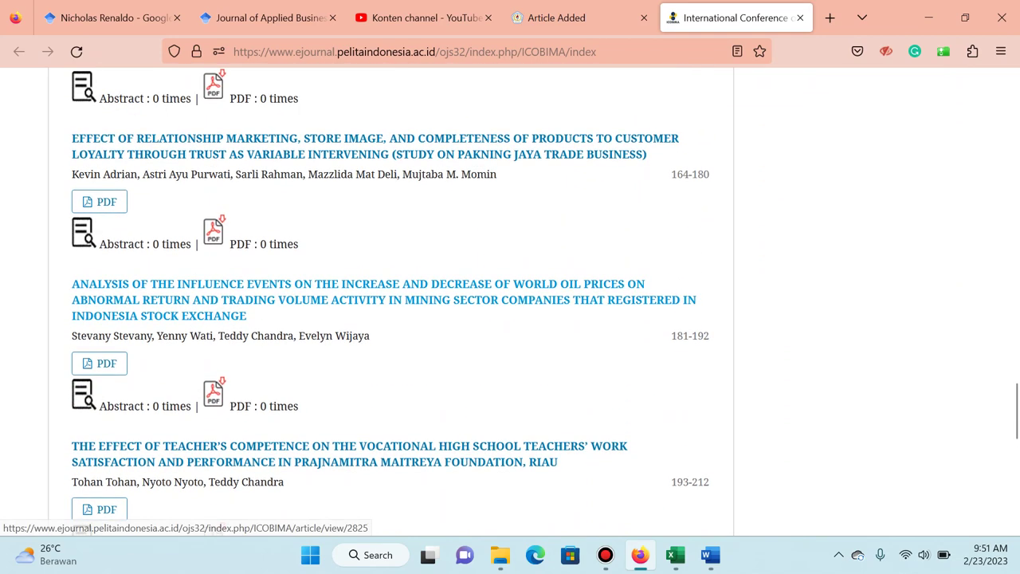
pyautogui.scroll(-2, 510, 302)
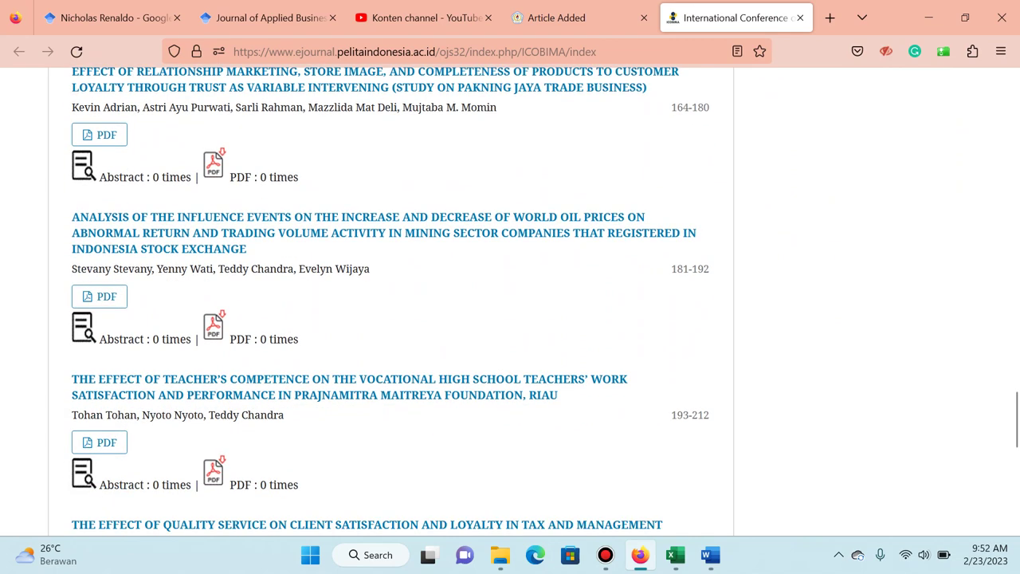
pyautogui.scroll(-1, 510, 302)
pyautogui.scroll(-2, 511, 302)
pyautogui.scroll(4, 510, 301)
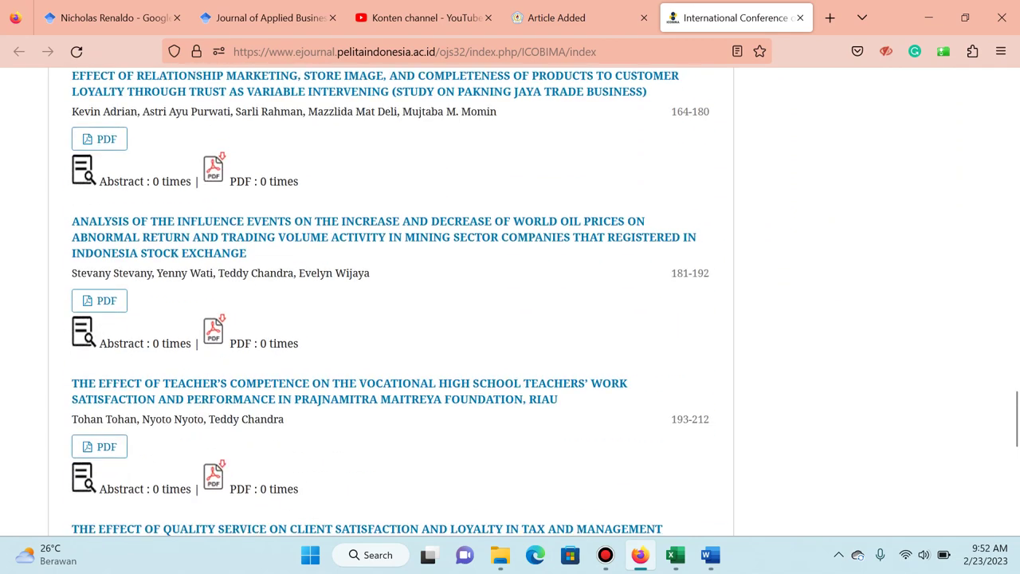
pyautogui.scroll(3, 510, 301)
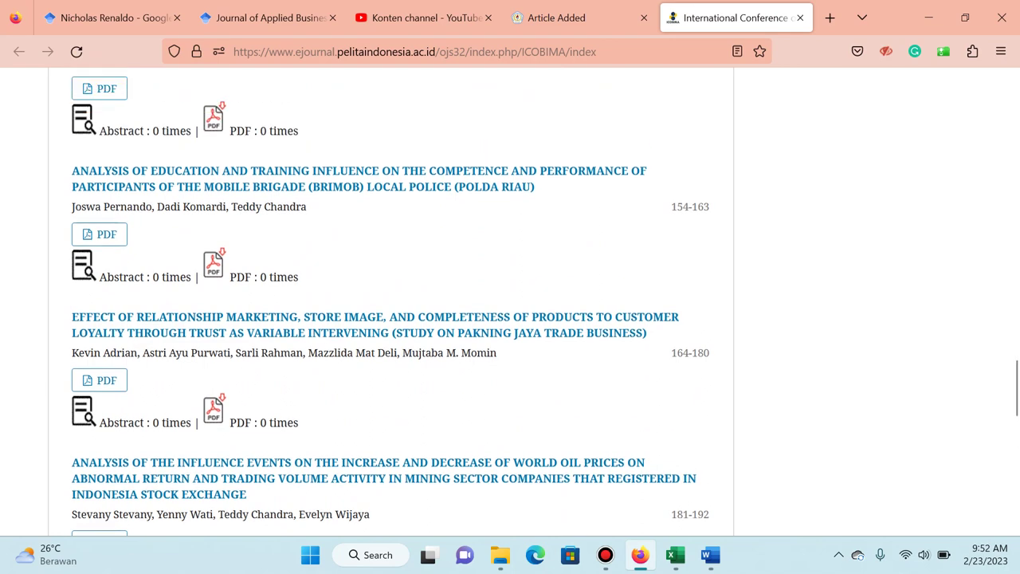
pyautogui.scroll(2, 510, 301)
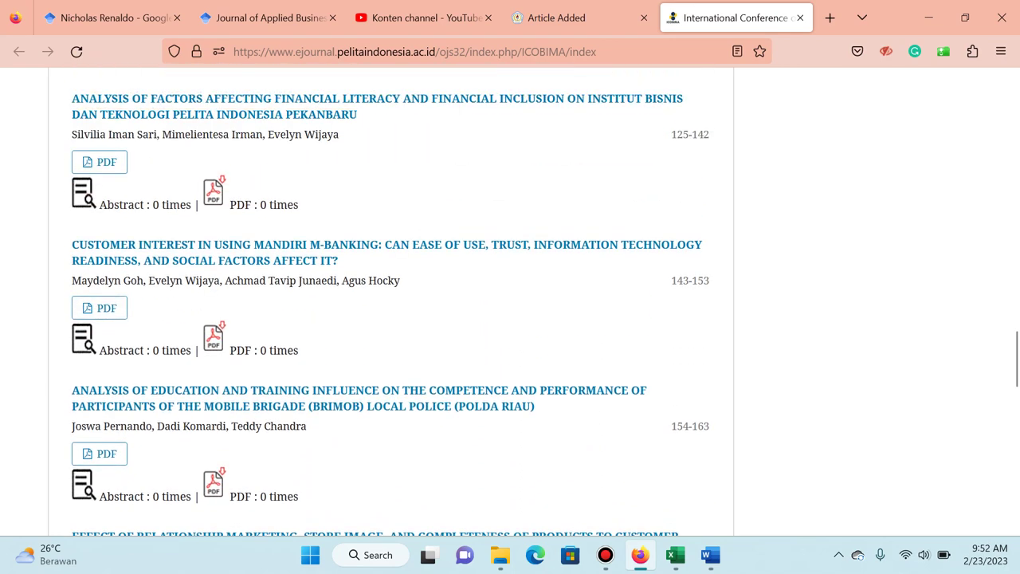
pyautogui.scroll(1, 511, 301)
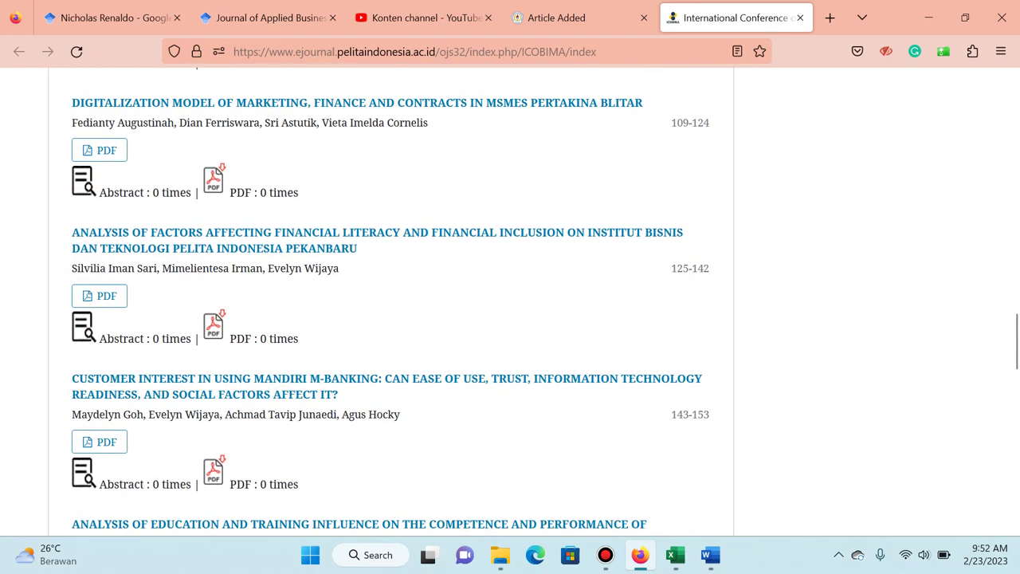
pyautogui.scroll(1, 511, 302)
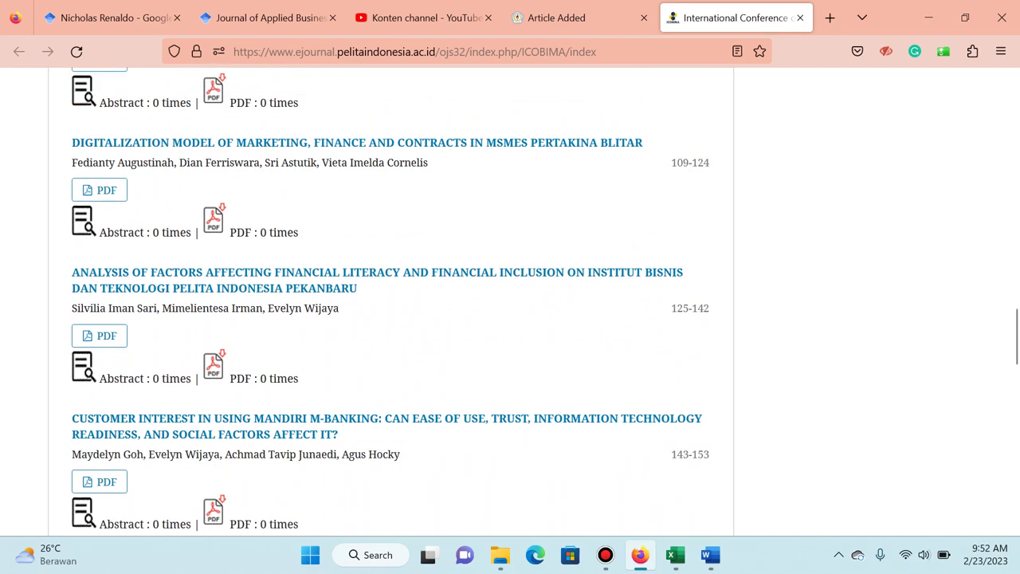
pyautogui.scroll(1, 510, 301)
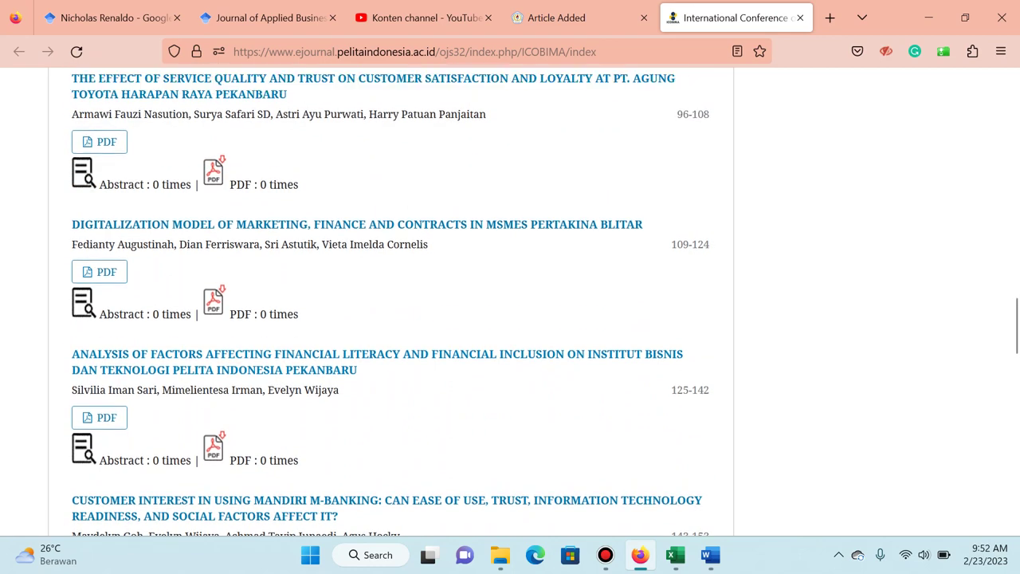
pyautogui.scroll(1, 510, 301)
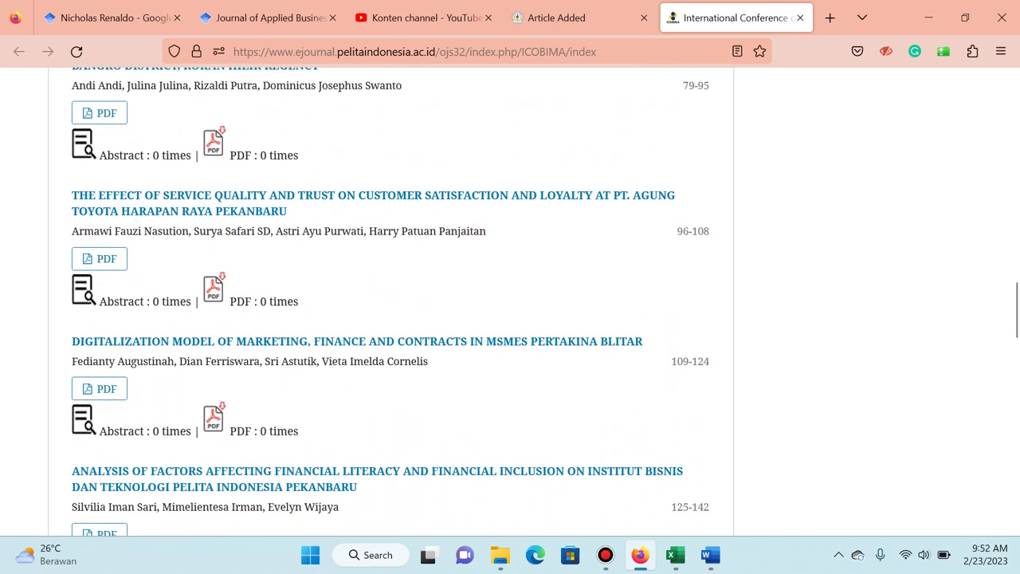
pyautogui.scroll(1, 511, 302)
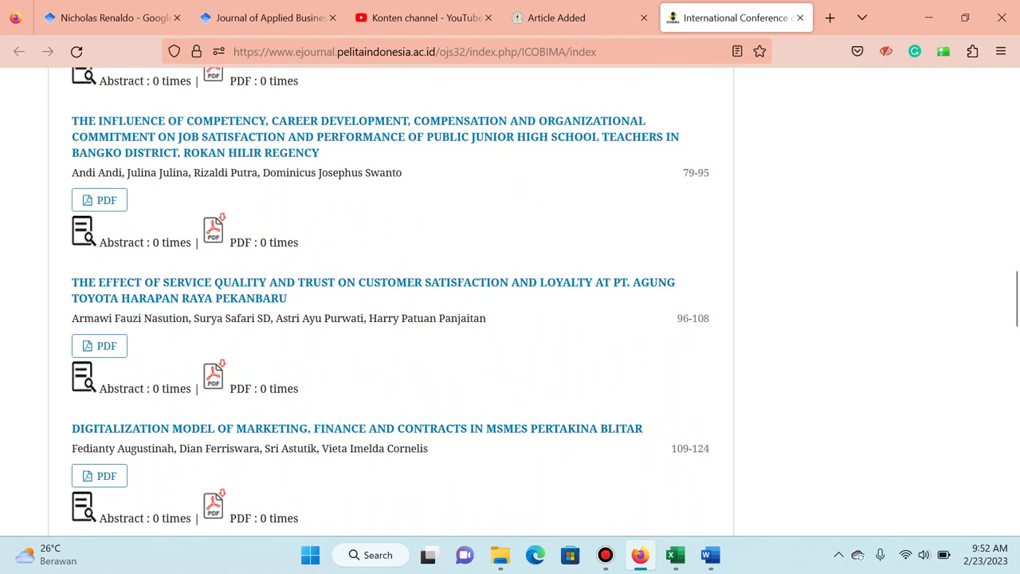
pyautogui.scroll(1, 510, 302)
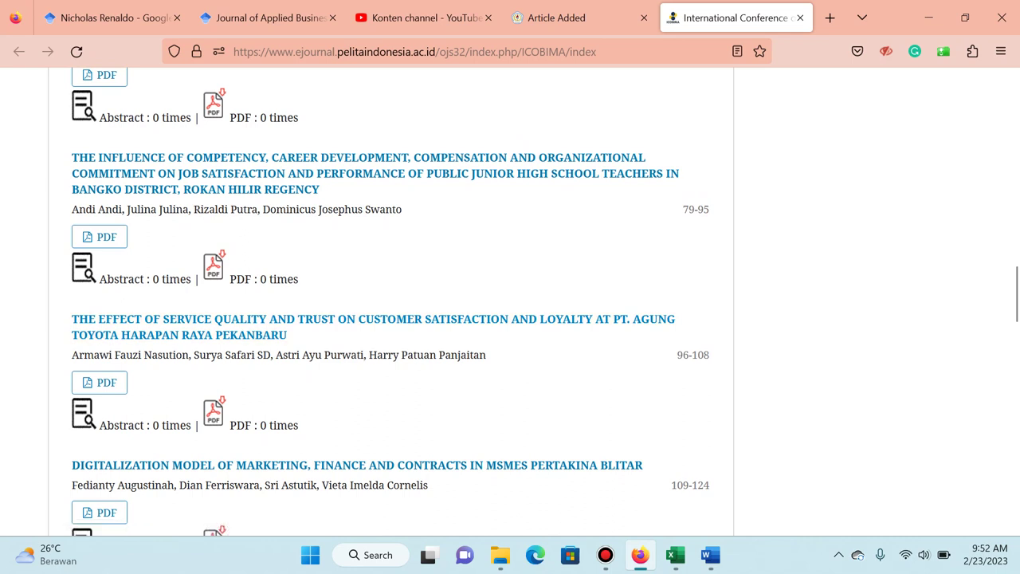
pyautogui.scroll(1, 510, 301)
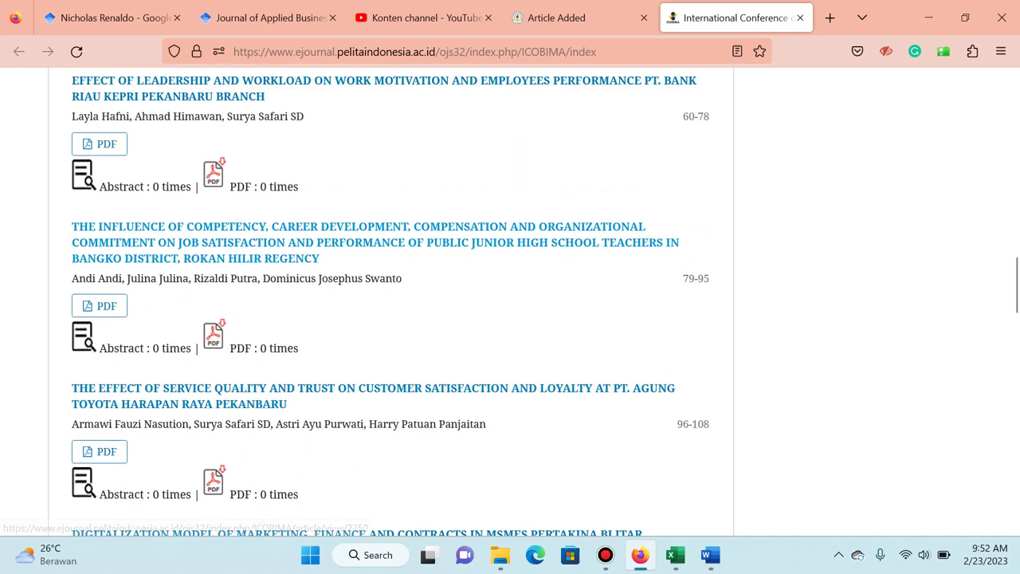
pyautogui.scroll(1, 510, 302)
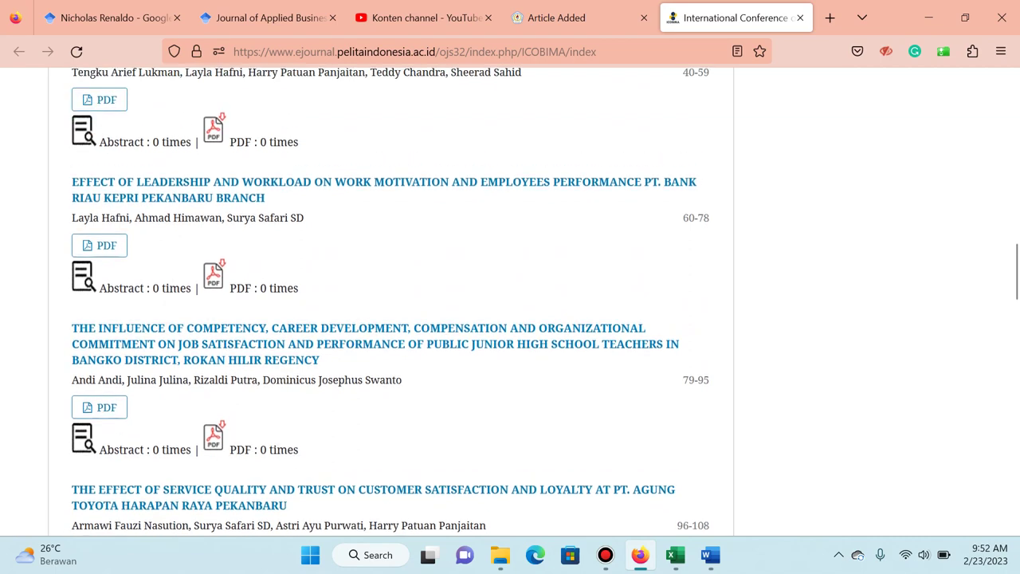
pyautogui.scroll(2, 510, 301)
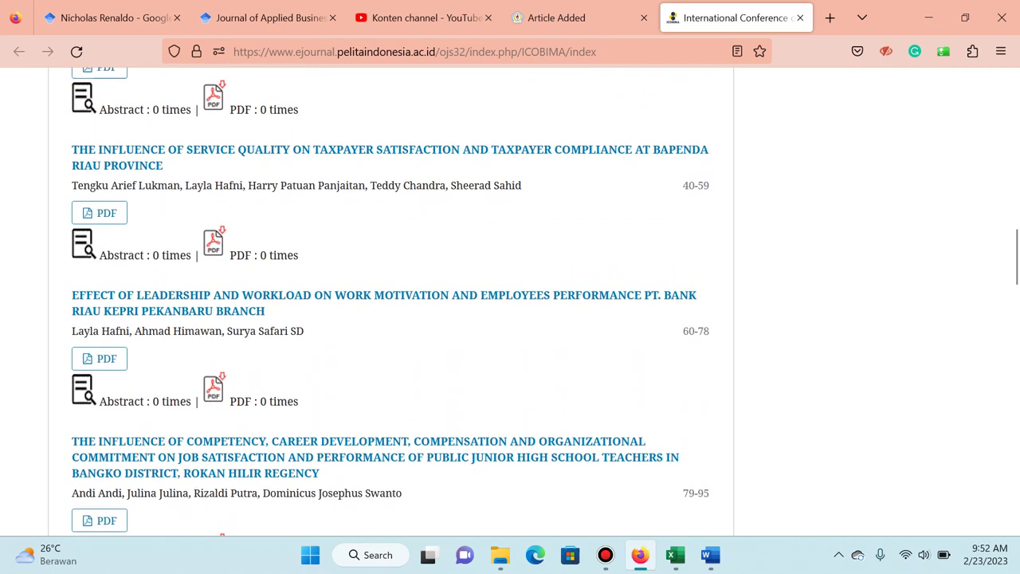
pyautogui.scroll(-2, 510, 301)
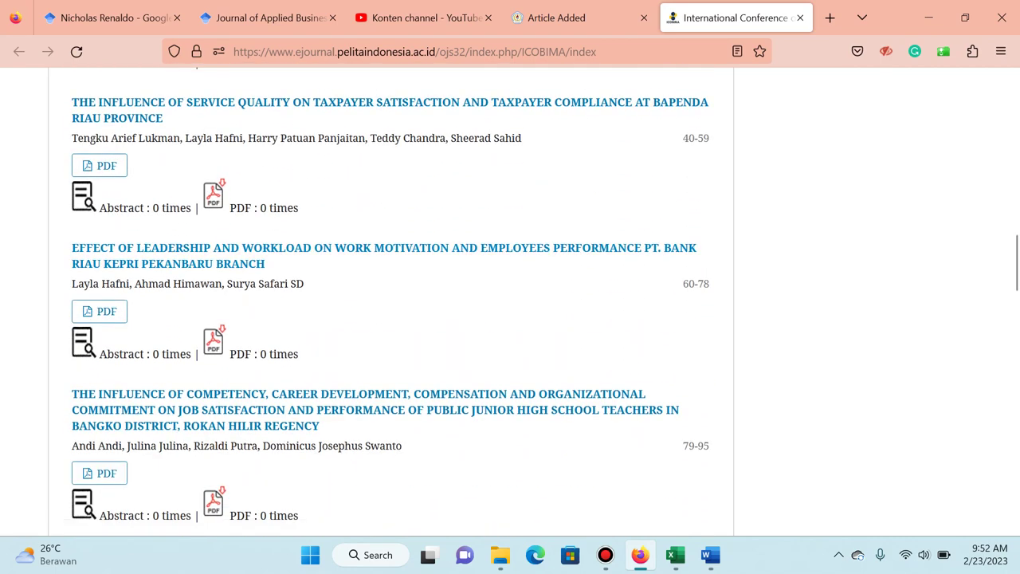
# Bring the Word document to the front and close it.
pyautogui.hotkey('alt', 'Tab')
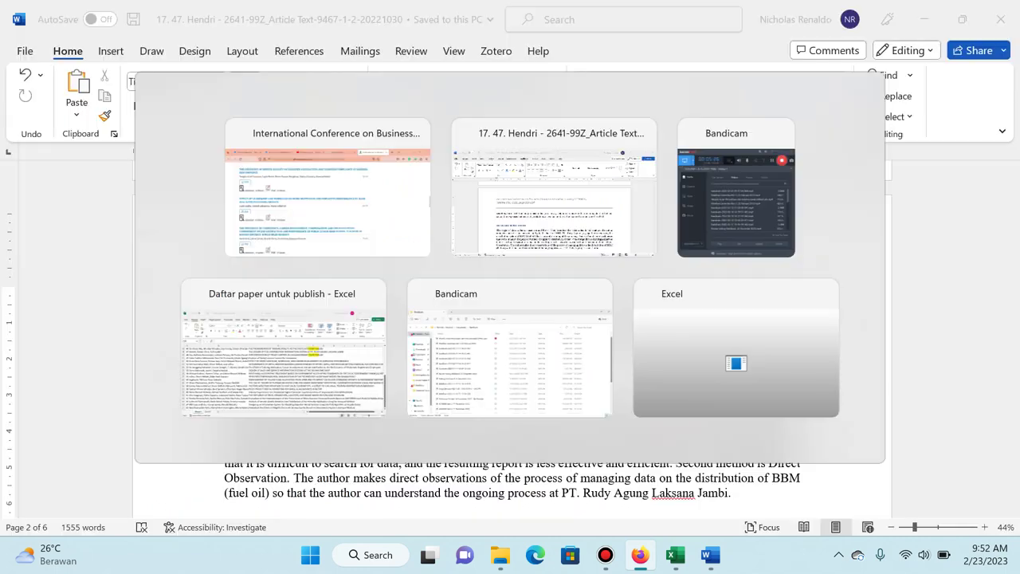
pyautogui.hotkey('alt', 'Tab')
pyautogui.hotkey('alt', 'Tab')
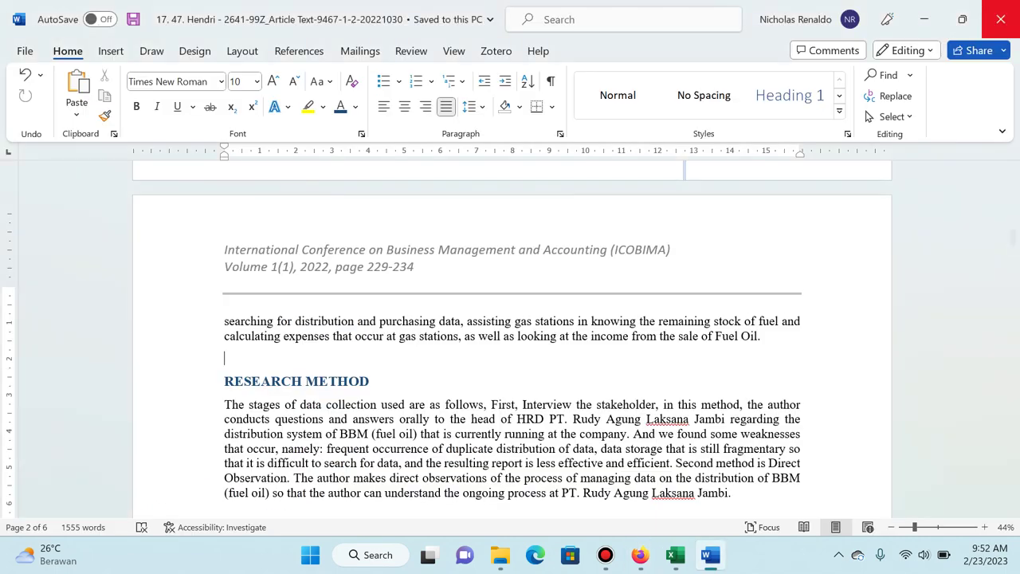
pyautogui.click(993, 23)
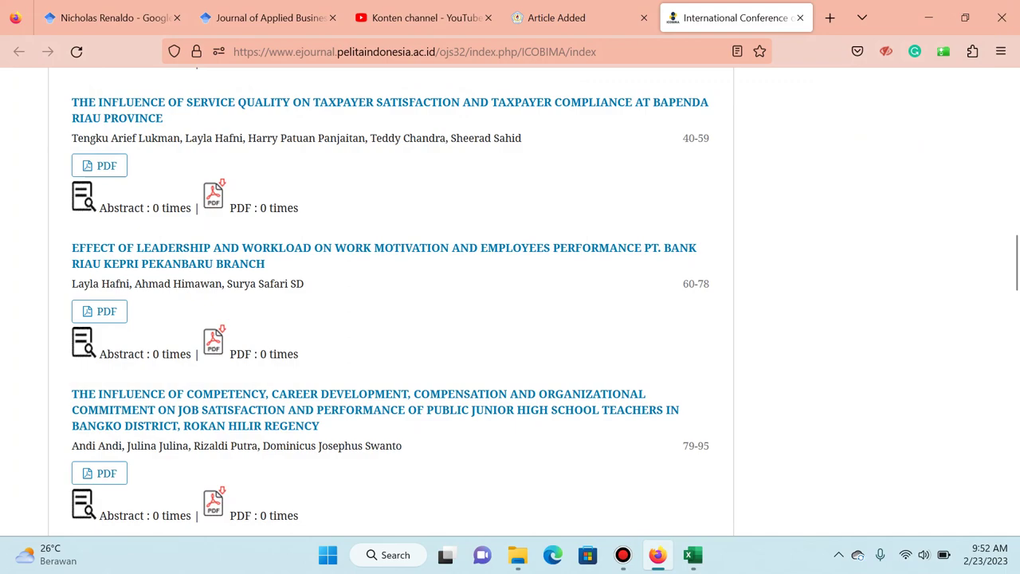
# Go to the submissions dashboard and show the Archives list.
pyautogui.scroll(15, 900, 239)
pyautogui.moveTo(901, 80)
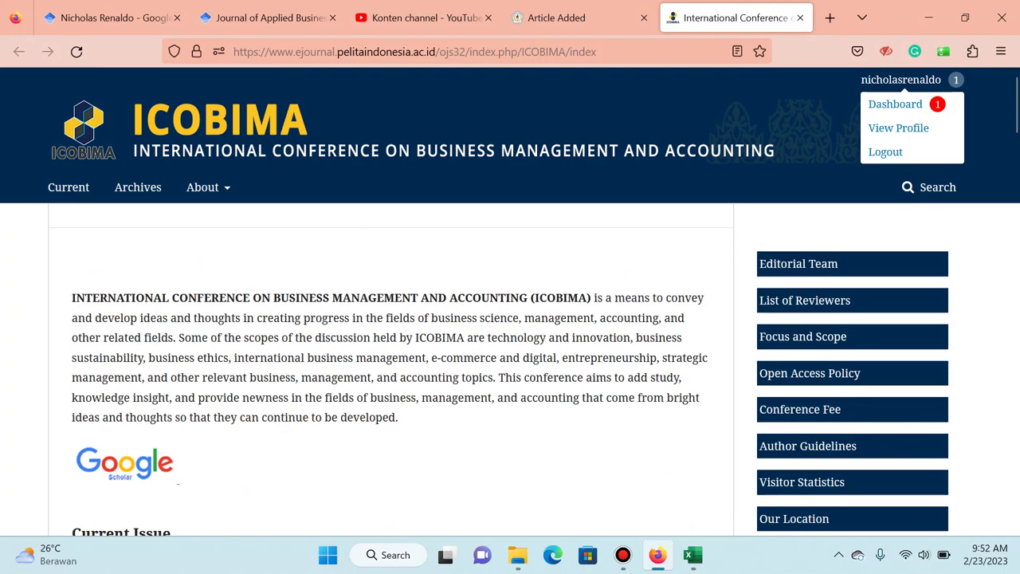
pyautogui.click(895, 103)
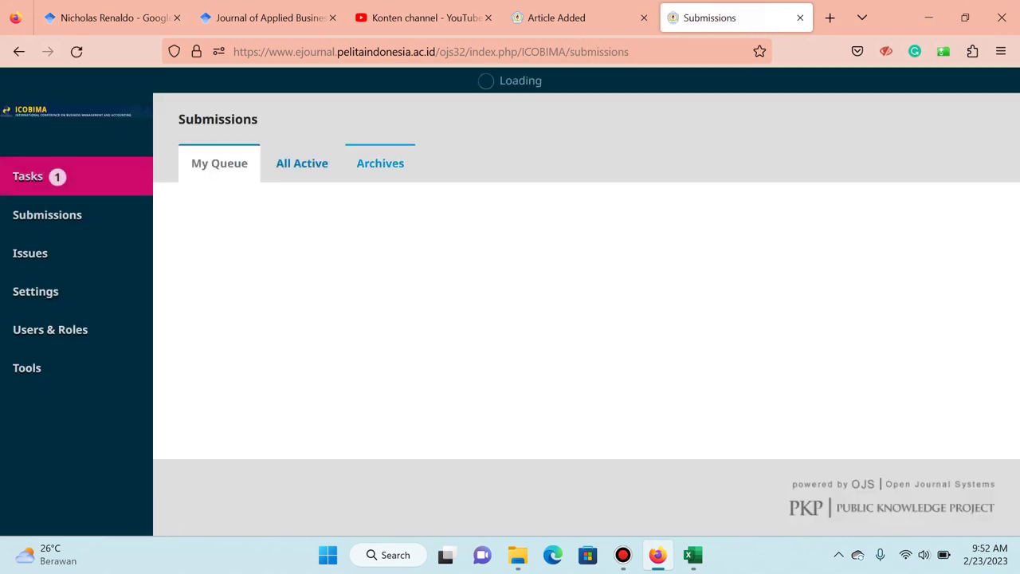
pyautogui.click(381, 163)
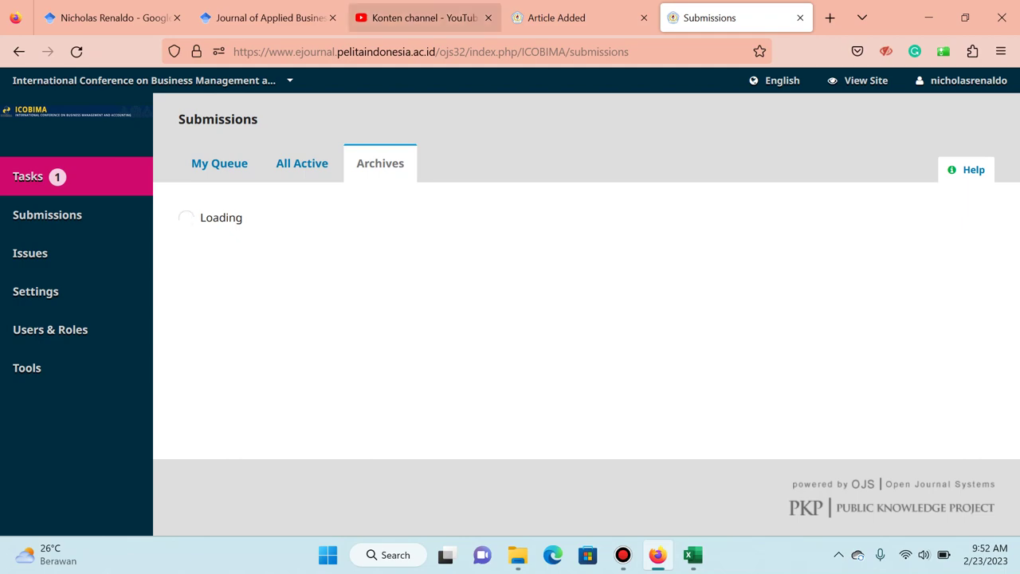
pyautogui.click(422, 17)
pyautogui.hotkey('ctrl', 'Tab')
pyautogui.hotkey('ctrl', 'Tab')
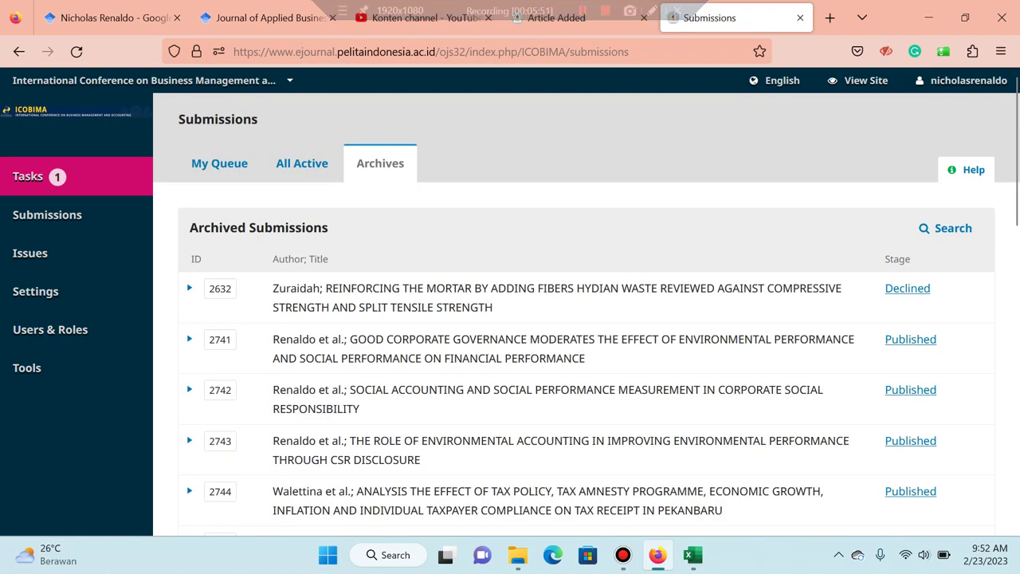
# Search archived submissions by Authors for the author's name and open submission 2749.
pyautogui.click(945, 228)
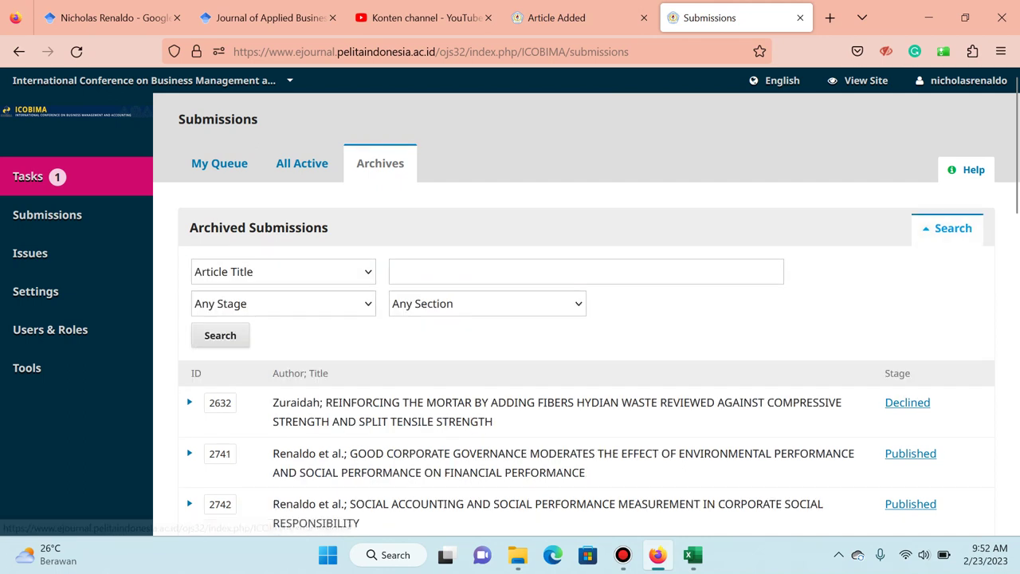
pyautogui.click(283, 272)
pyautogui.click(215, 321)
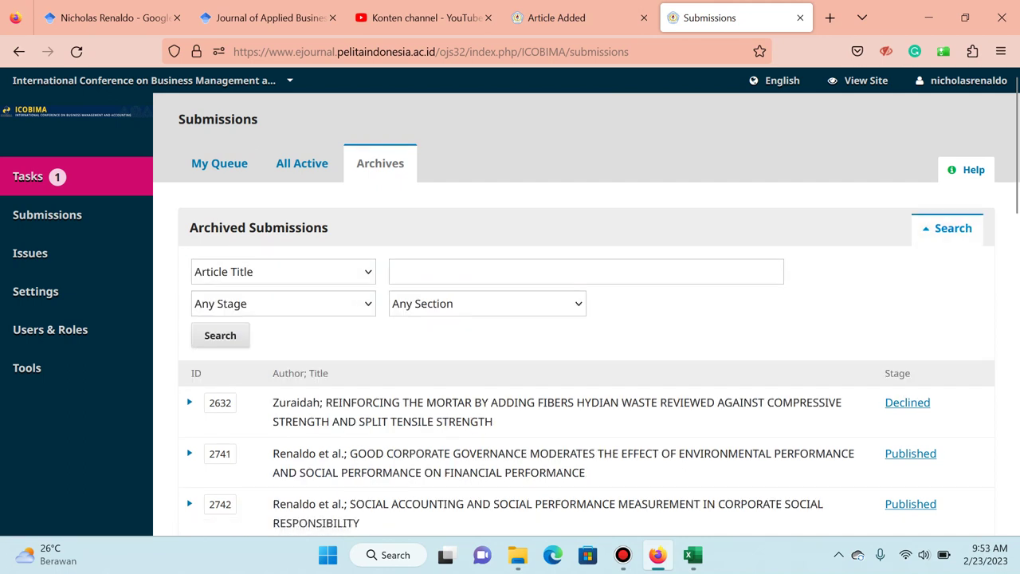
pyautogui.click(586, 272)
pyautogui.write('himawan')
pyautogui.press('Return')
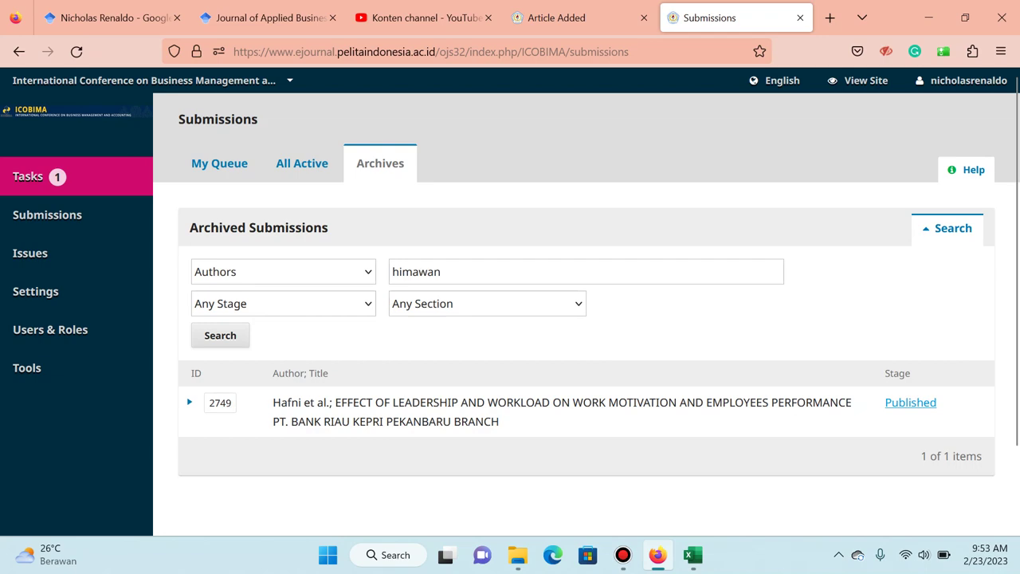
pyautogui.click(562, 402)
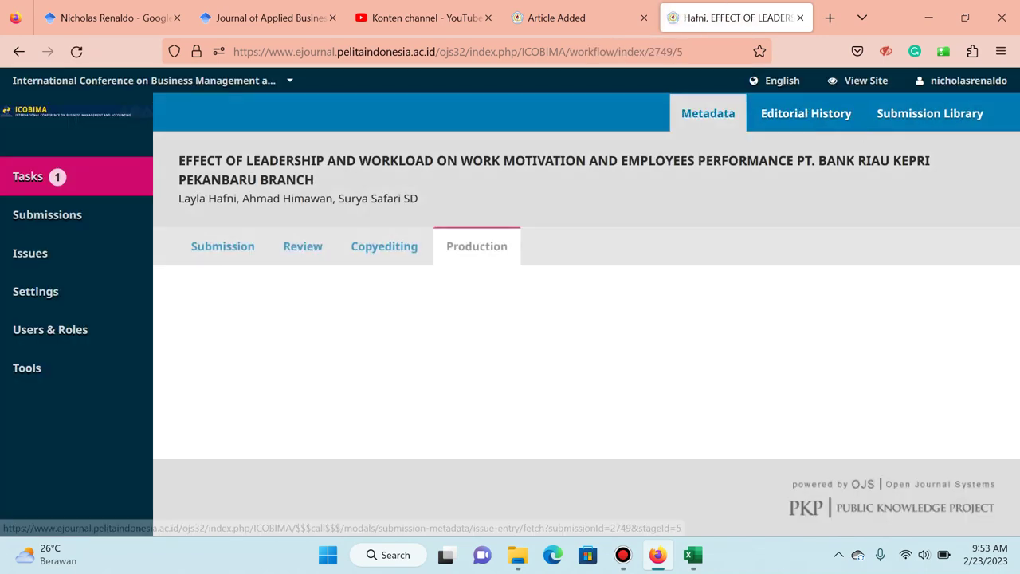
# Open the article's metadata, then Google the co-author's name with 'meet venture' in a new tab.
pyautogui.click(708, 113)
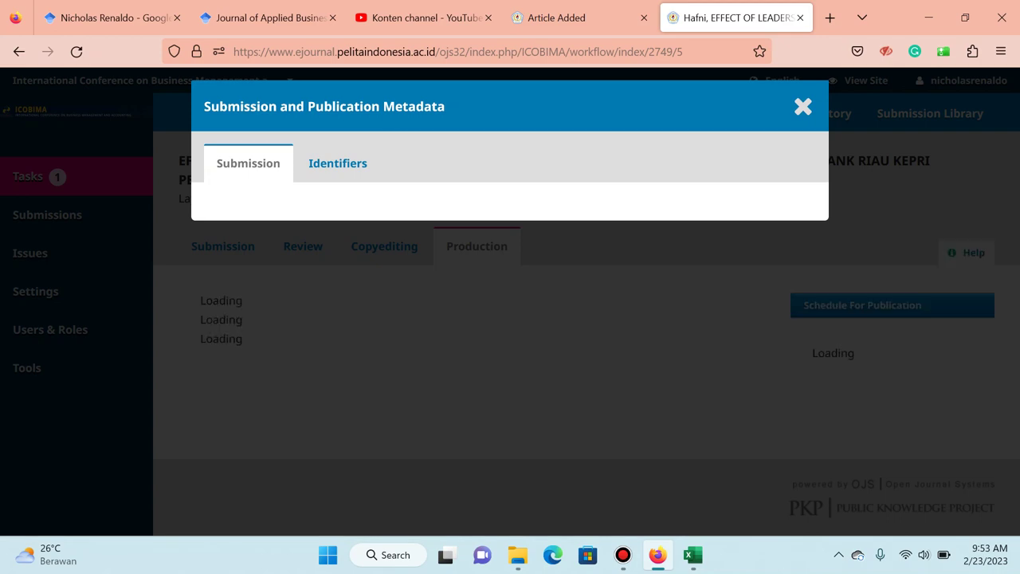
pyautogui.click(830, 17)
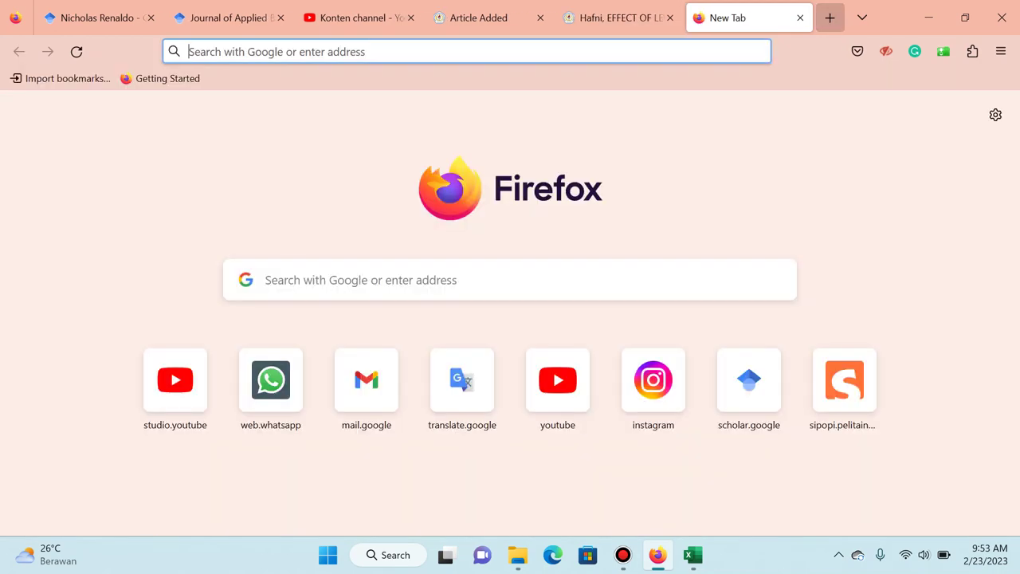
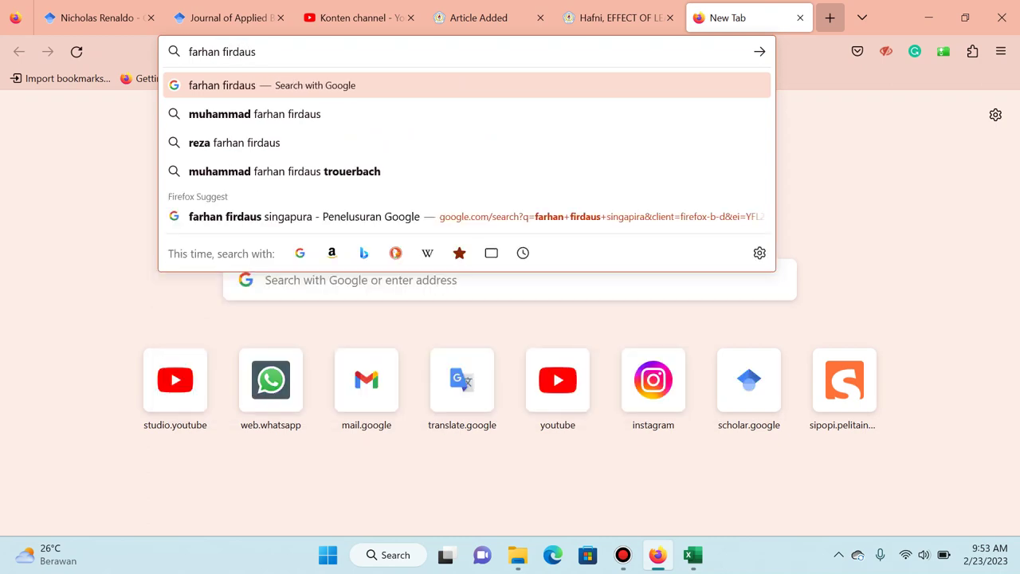
pyautogui.write(' me')
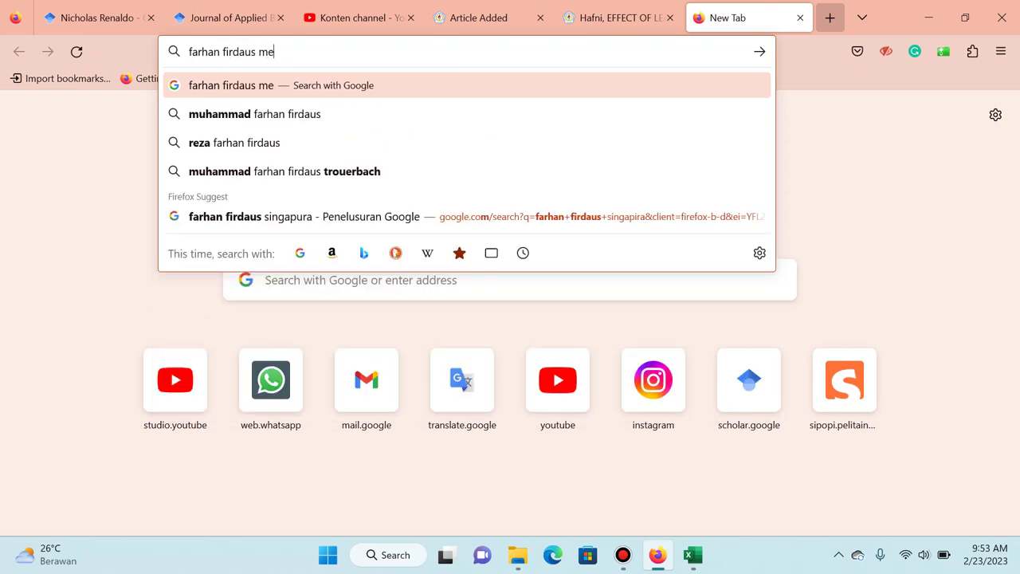
pyautogui.write('et venture')
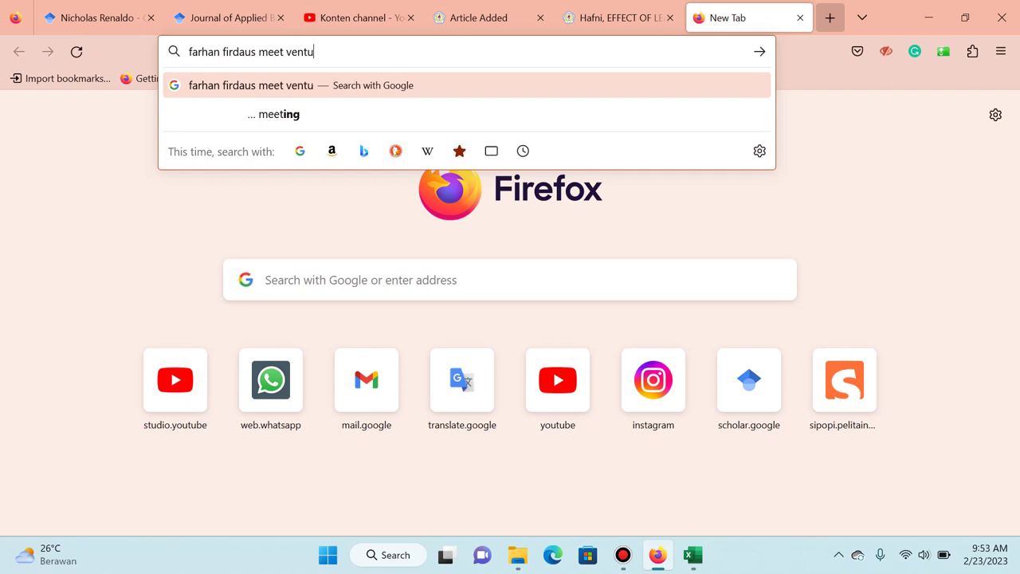
pyautogui.press('Return')
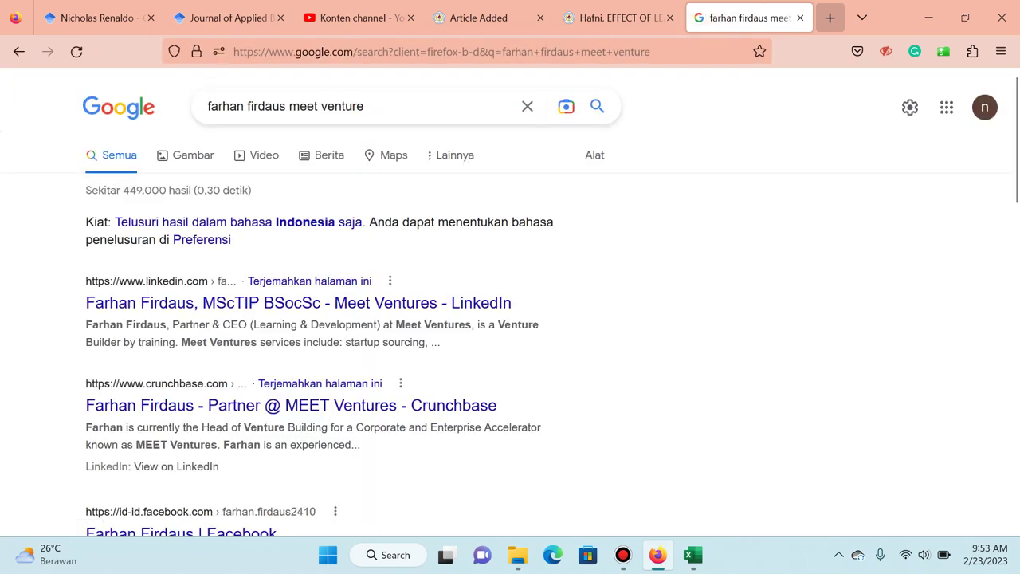
# Select the co-author's name in the LinkedIn result and return to the metadata dialog.
pyautogui.click(614, 18)
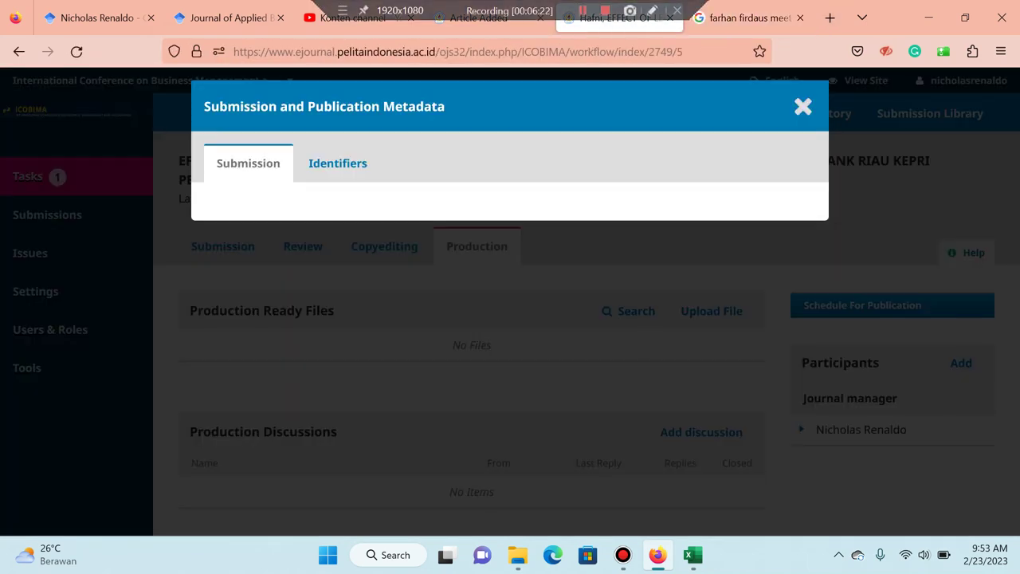
pyautogui.click(741, 17)
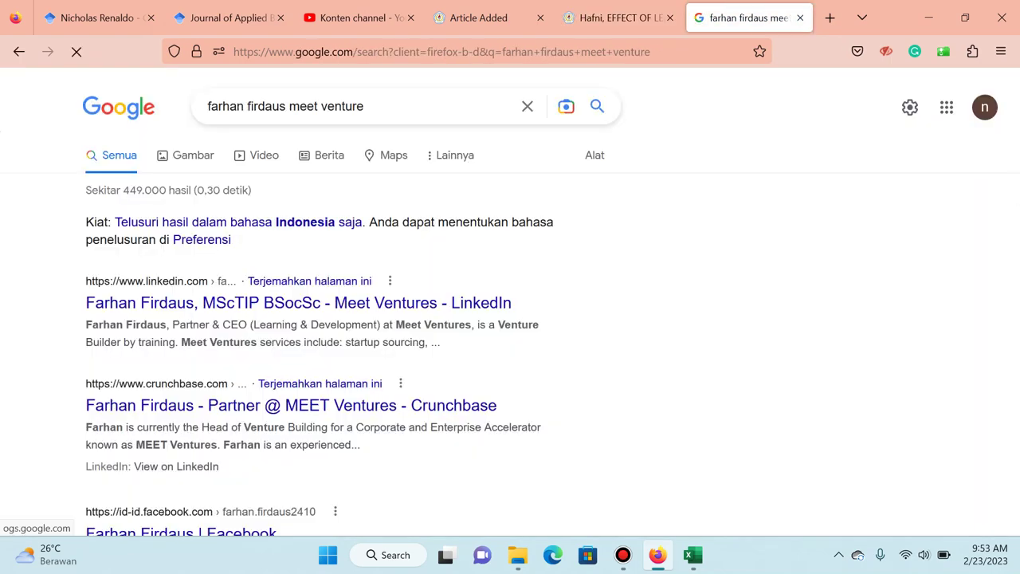
pyautogui.moveTo(85, 303); pyautogui.dragTo(195, 303)
pyautogui.hotkey('ctrl', 'c')
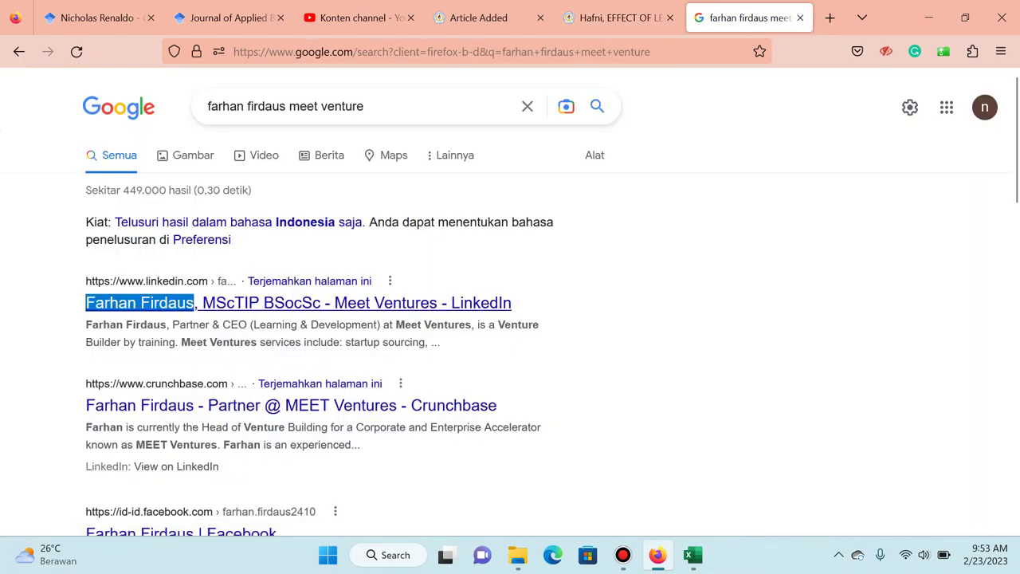
pyautogui.click(619, 18)
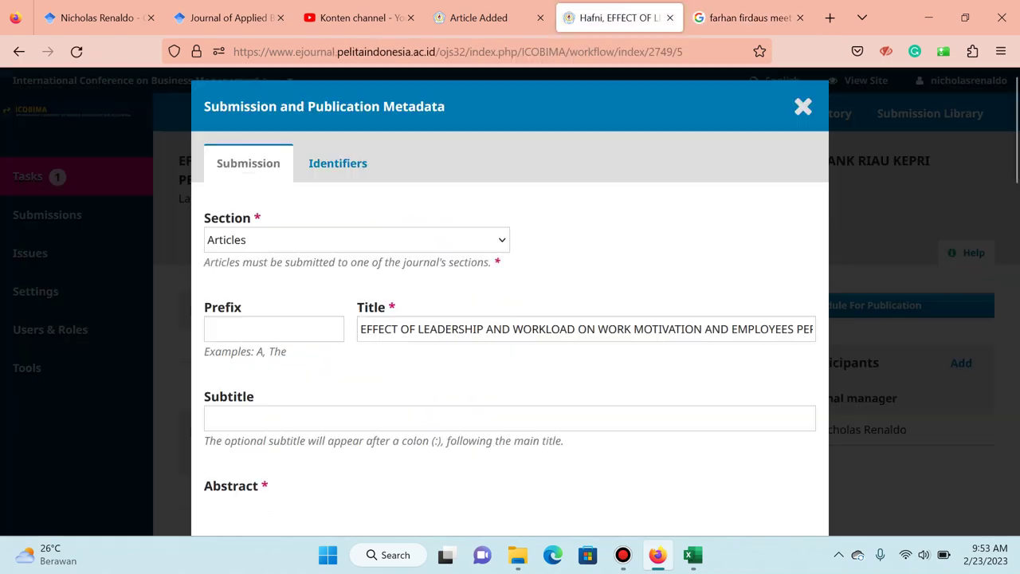
# Scroll down to the List of Contributors and start adding a contributor.
pyautogui.scroll(-5, 510, 319)
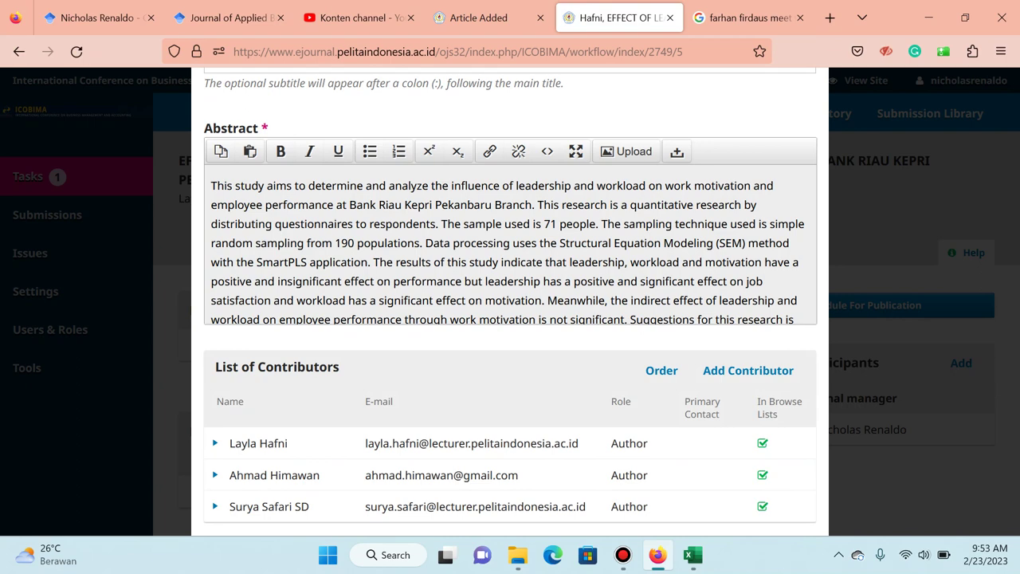
pyautogui.scroll(-2, 510, 319)
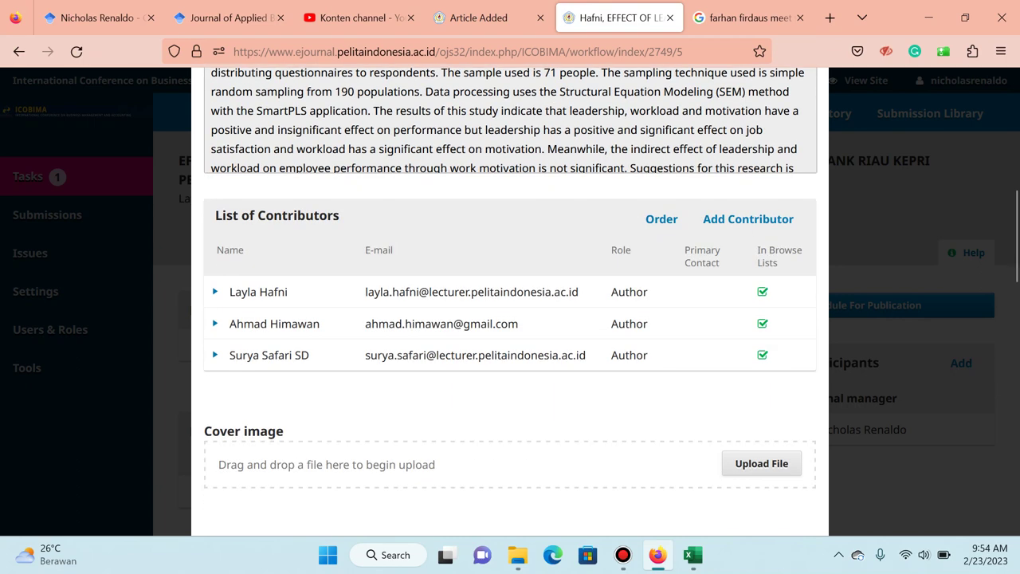
pyautogui.click(748, 218)
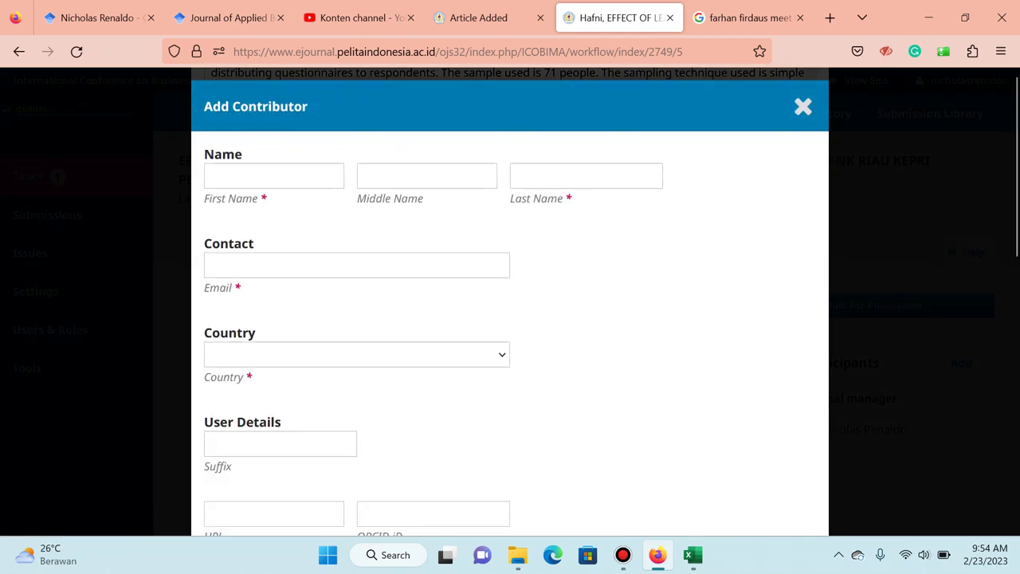
# Fill in the co-author's first name, last name and suggested e-mail address.
pyautogui.click(273, 176)
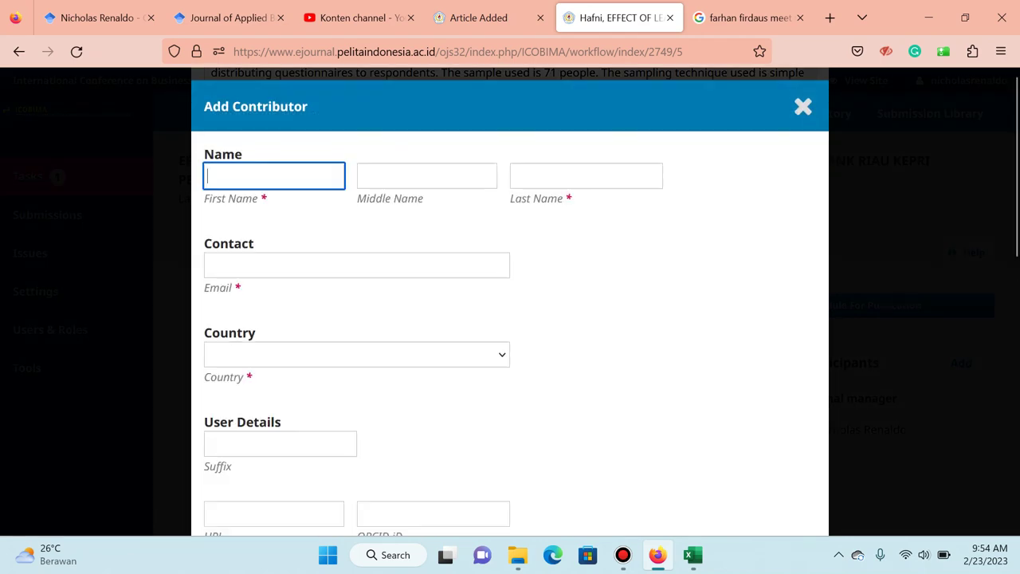
pyautogui.hotkey('ctrl', 'v')
pyautogui.hotkey('ctrl', 'shift', 'Left')
pyautogui.hotkey('ctrl', 'c')
pyautogui.press('BackSpace')
pyautogui.press('Tab')
pyautogui.press('Tab')
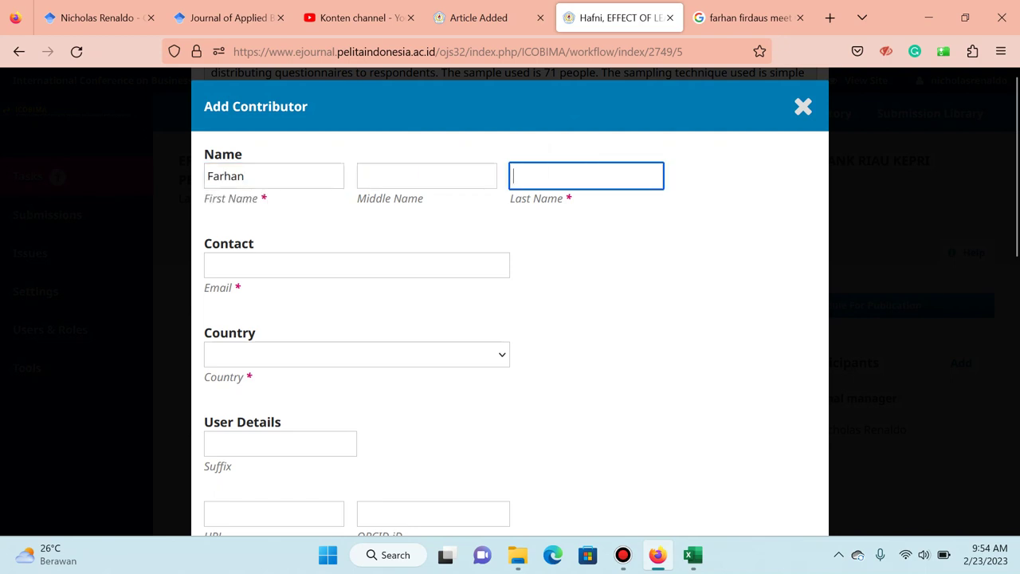
pyautogui.hotkey('ctrl', 'v')
pyautogui.press('Tab')
pyautogui.write('far')
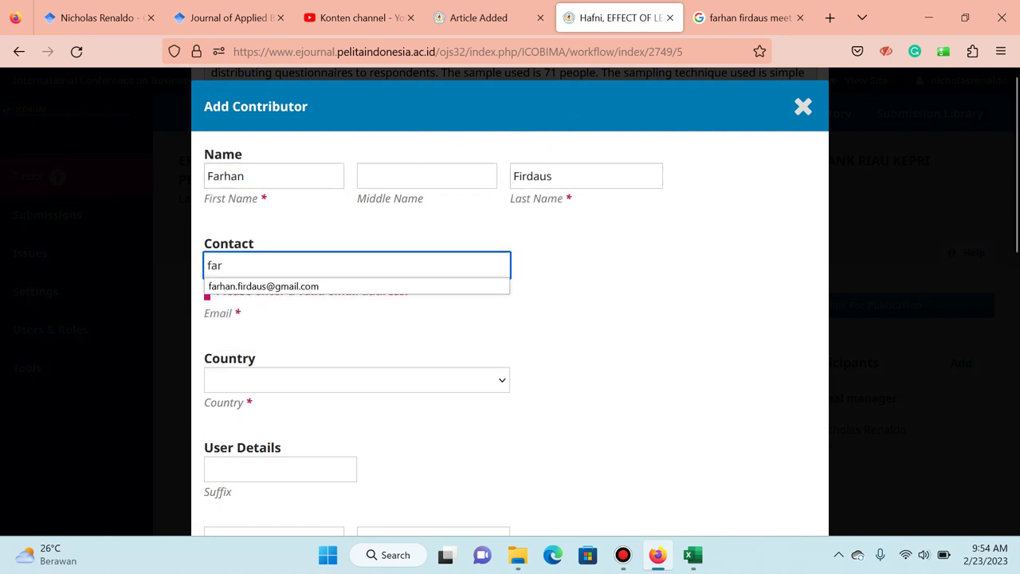
pyautogui.press('Down')
pyautogui.press('Return')
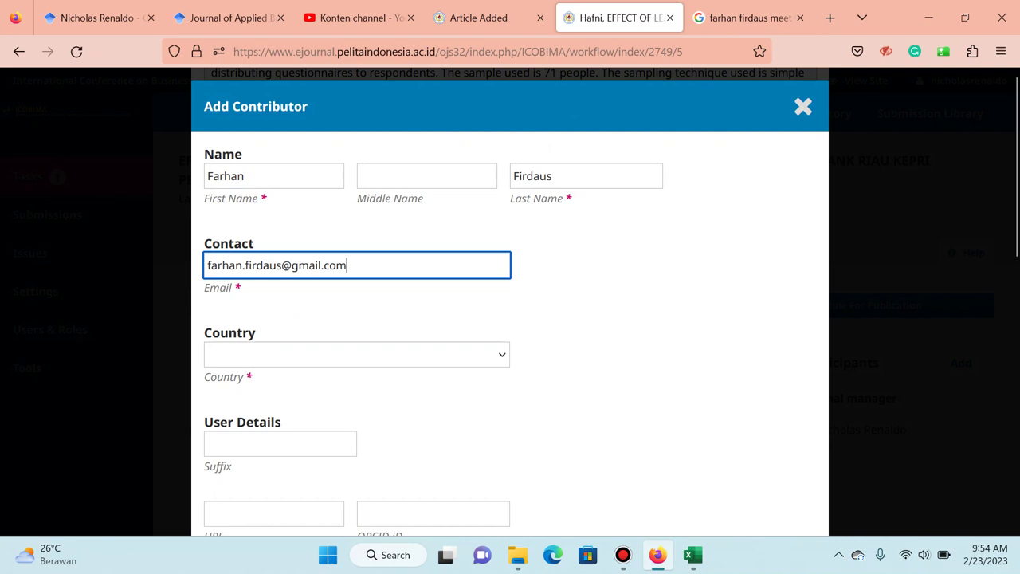
# Set country to Singapore and affiliation to Meet Ventures, Singapore.
pyautogui.press('Tab')
pyautogui.hotkey('alt', 'Down')
pyautogui.write('sing')
pyautogui.press('Return')
pyautogui.scroll(-1, 510, 319)
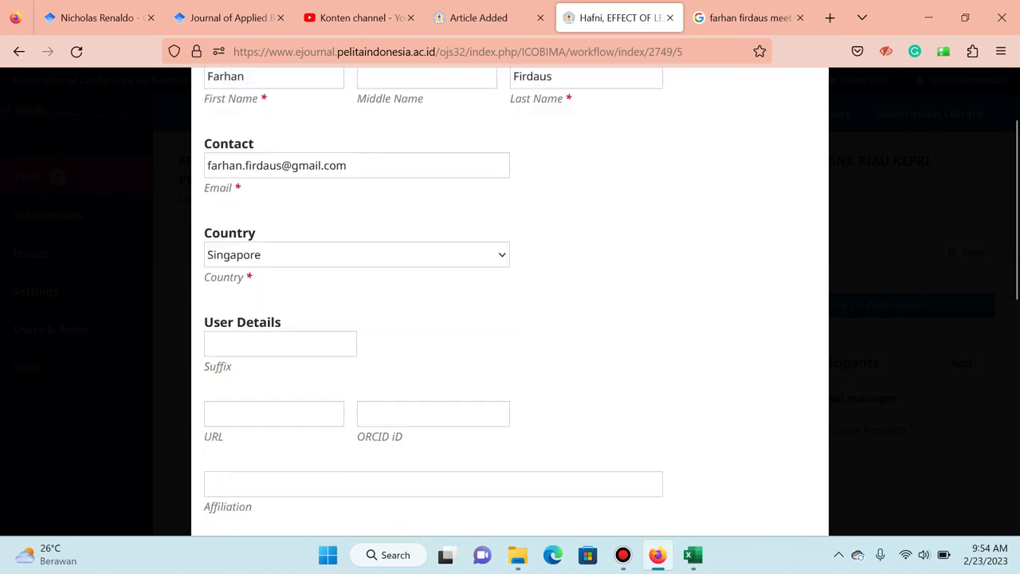
pyautogui.scroll(-1, 510, 319)
pyautogui.click(319, 402)
pyautogui.write('Mee')
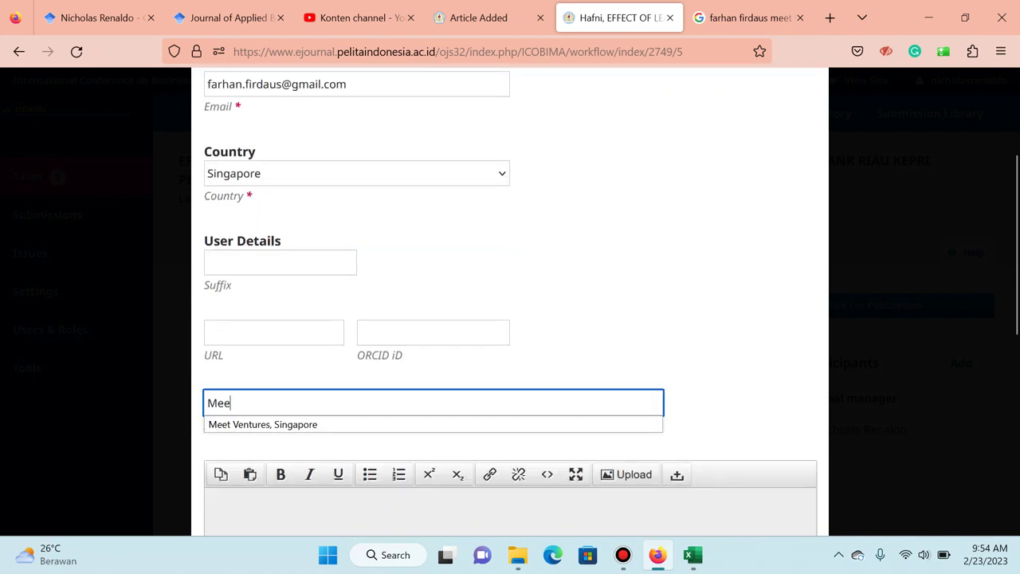
pyautogui.press('Down')
pyautogui.press('Return')
# Give the contributor the Author role and save it.
pyautogui.scroll(-5, 510, 319)
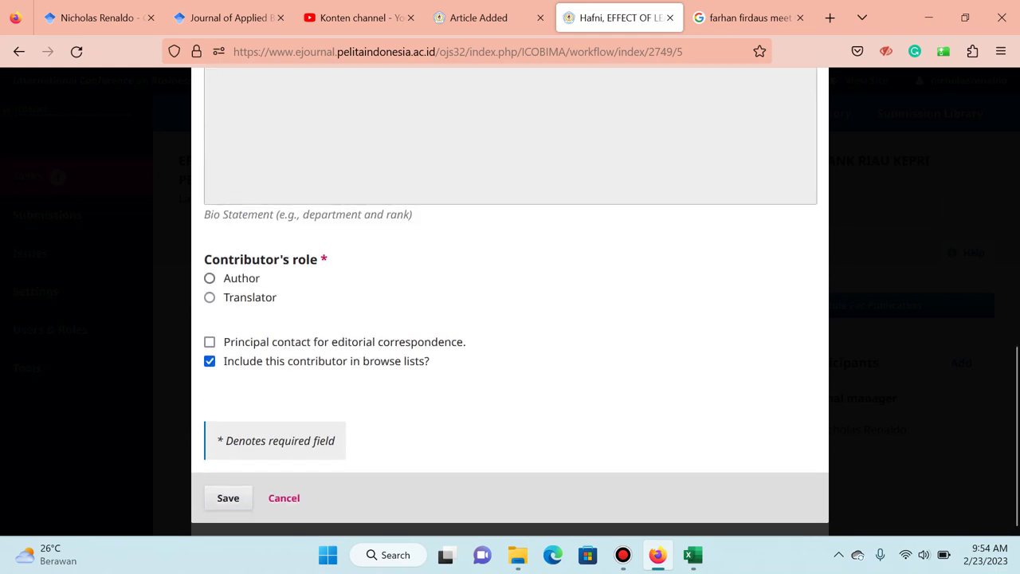
pyautogui.click(209, 277)
pyautogui.click(228, 498)
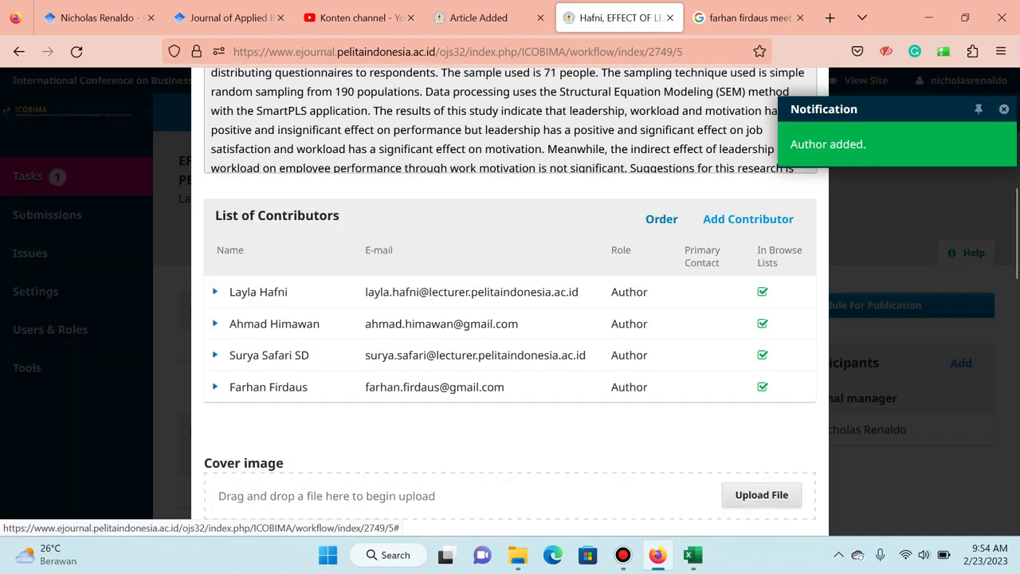
pyautogui.scroll(-15, 511, 391)
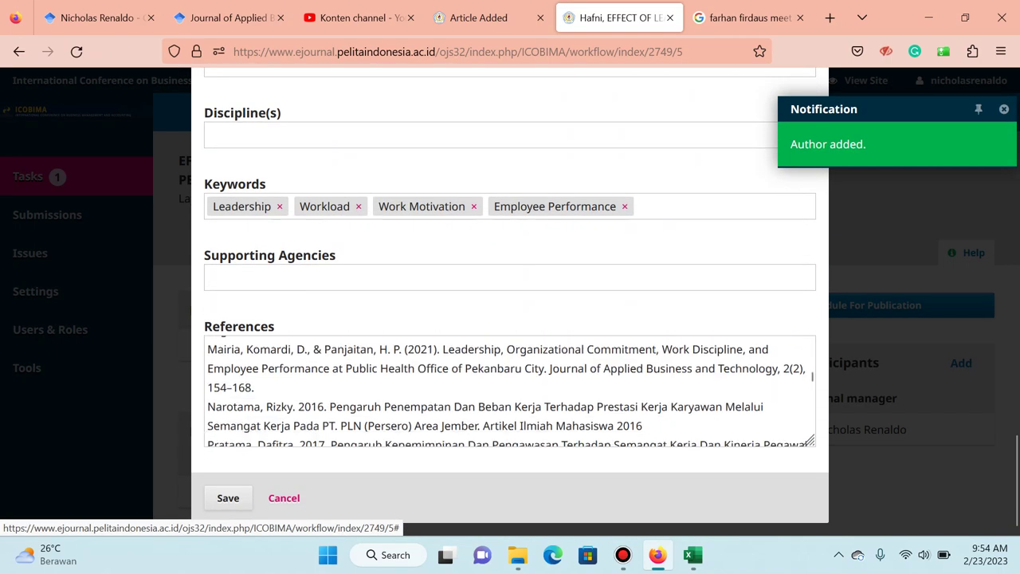
pyautogui.scroll(-2, 510, 391)
# Save the Submission and Publication Metadata, dismiss the notification, and review the four authors.
pyautogui.click(228, 498)
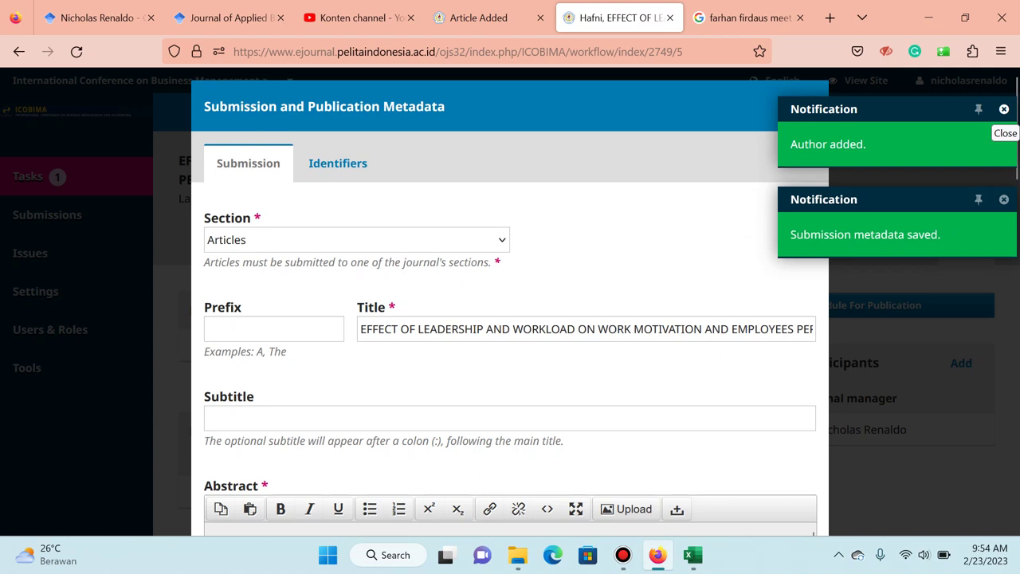
pyautogui.click(1004, 109)
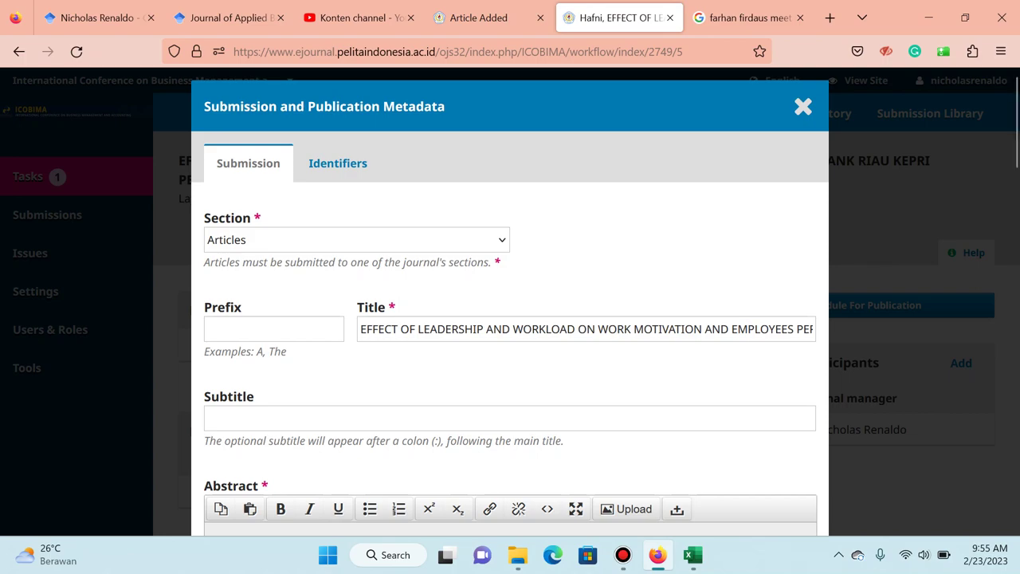
pyautogui.scroll(-20, 510, 319)
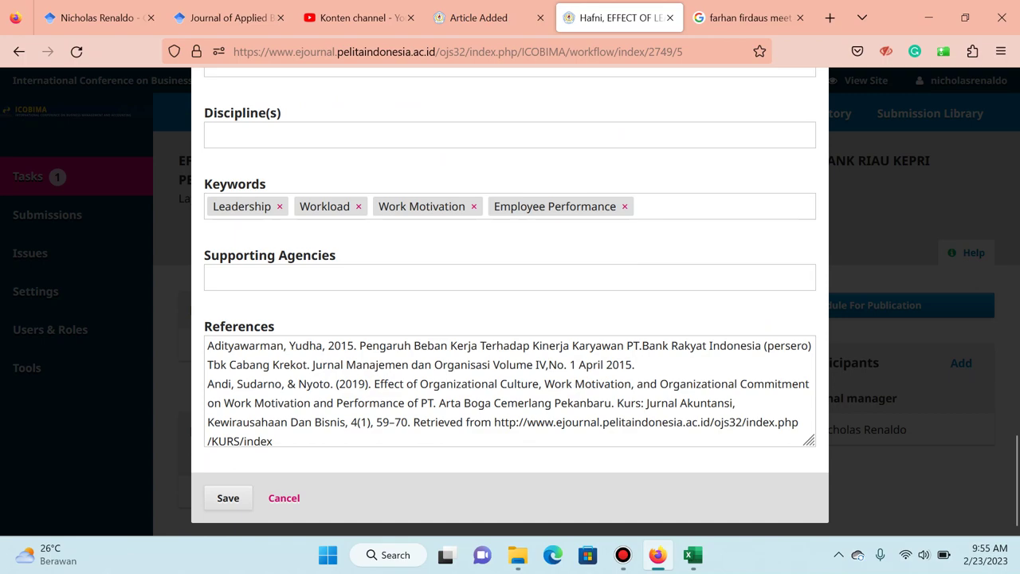
pyautogui.scroll(20, 510, 319)
pyautogui.scroll(-6, 510, 319)
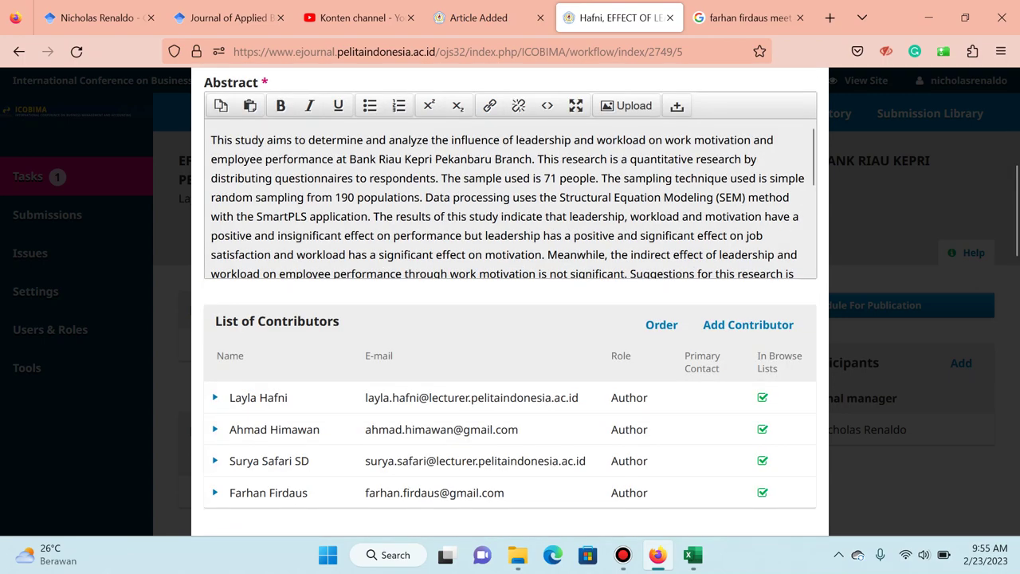
pyautogui.scroll(5, 510, 319)
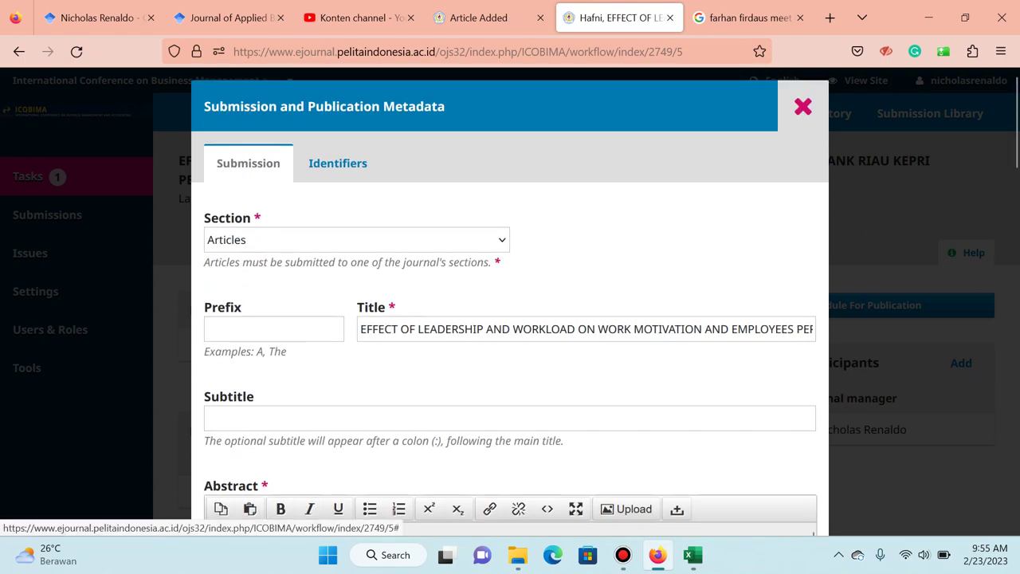
# Close the metadata dialog and choose Change File on the PDF galley.
pyautogui.click(803, 106)
pyautogui.scroll(-3, 510, 319)
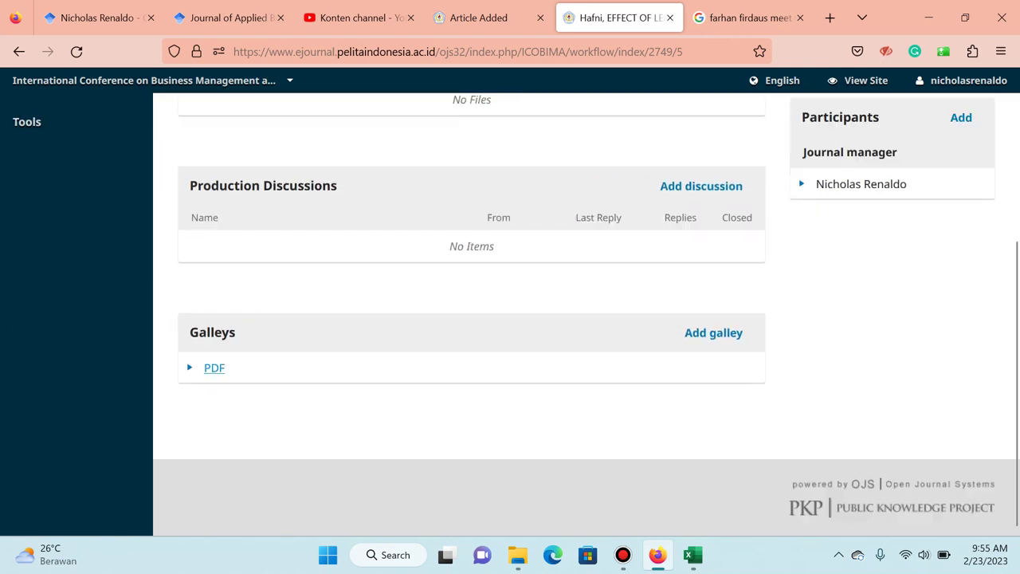
pyautogui.click(214, 367)
pyautogui.click(276, 395)
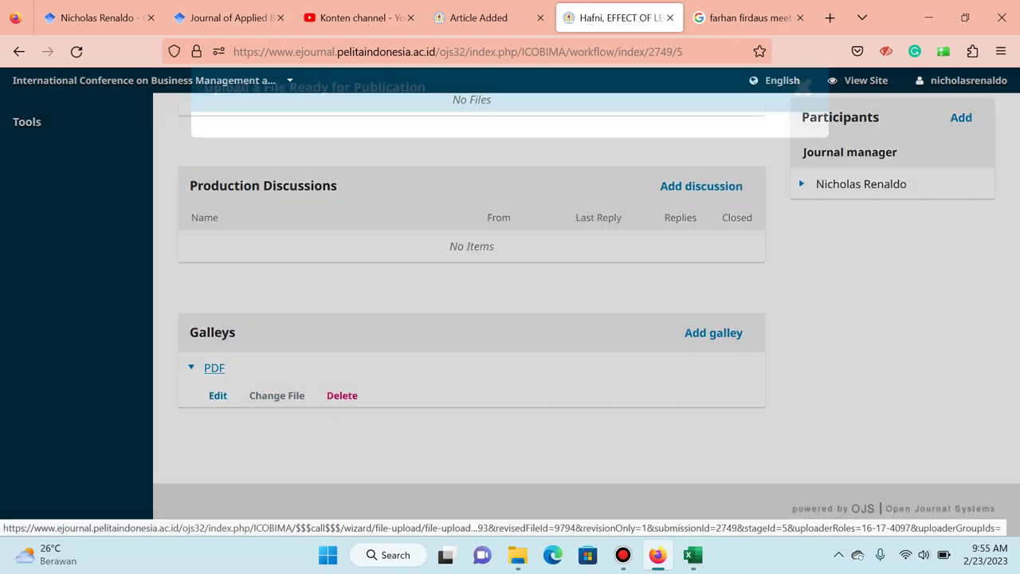
pyautogui.moveTo(517, 555)
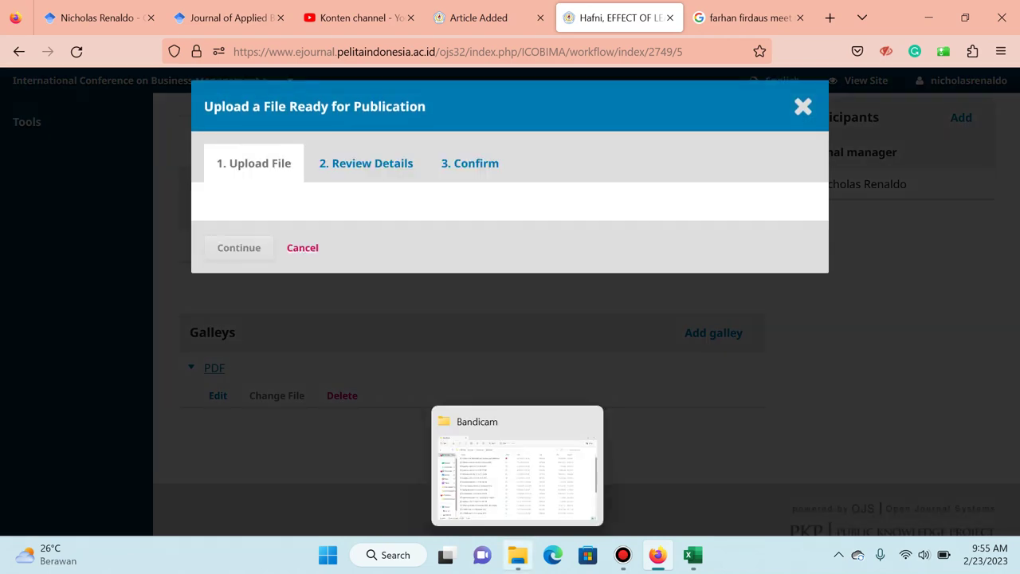
# Open the article's Word manuscript from the Untuk Publish Proceeding folder.
pyautogui.hotkey('alt', 'Tab')
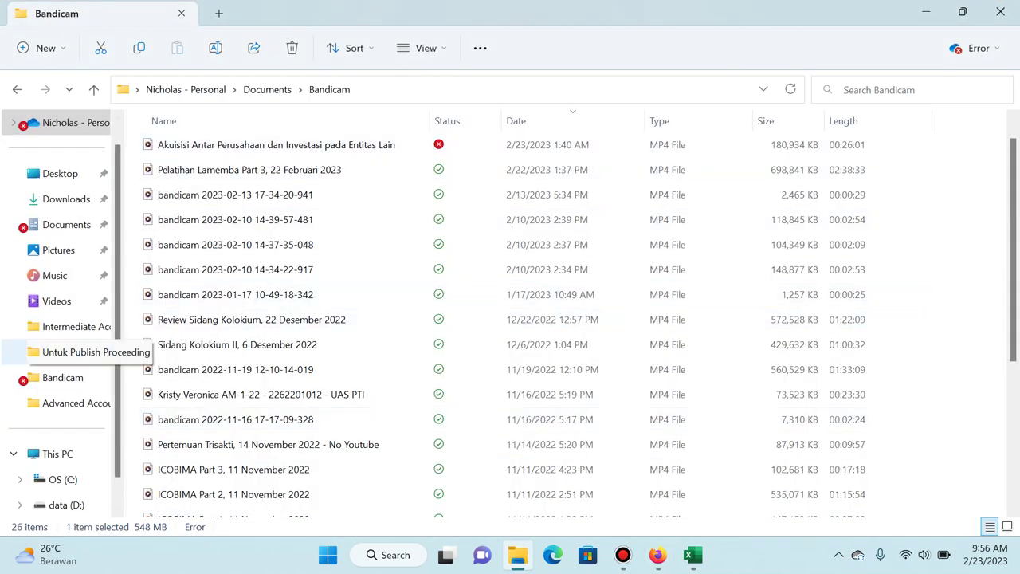
pyautogui.click(75, 351)
pyautogui.click(255, 247)
pyautogui.press('Down')
pyautogui.press('Down')
pyautogui.press('Down')
pyautogui.press('Down')
pyautogui.press('Down')
pyautogui.press('Down')
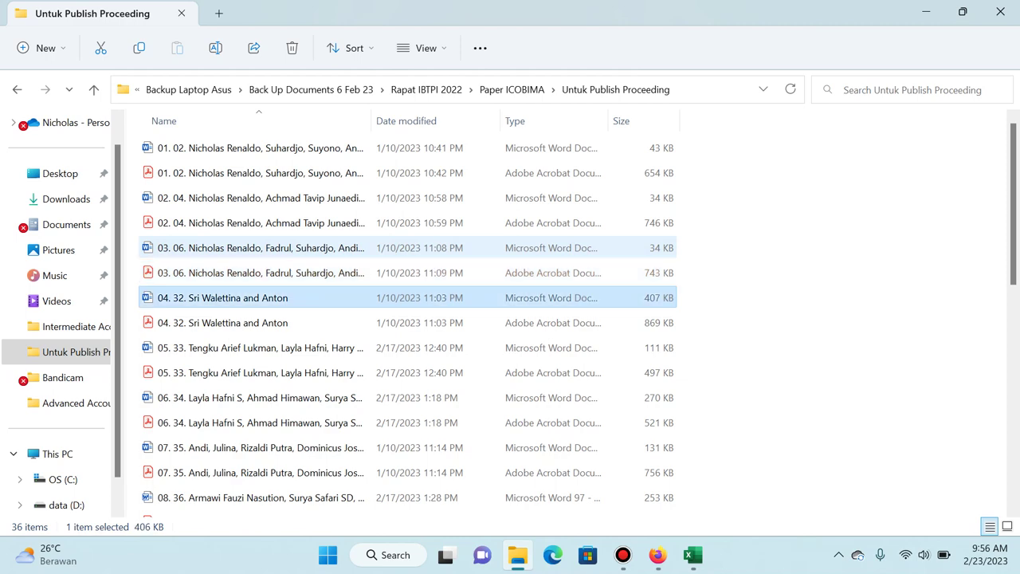
pyautogui.press('Return')
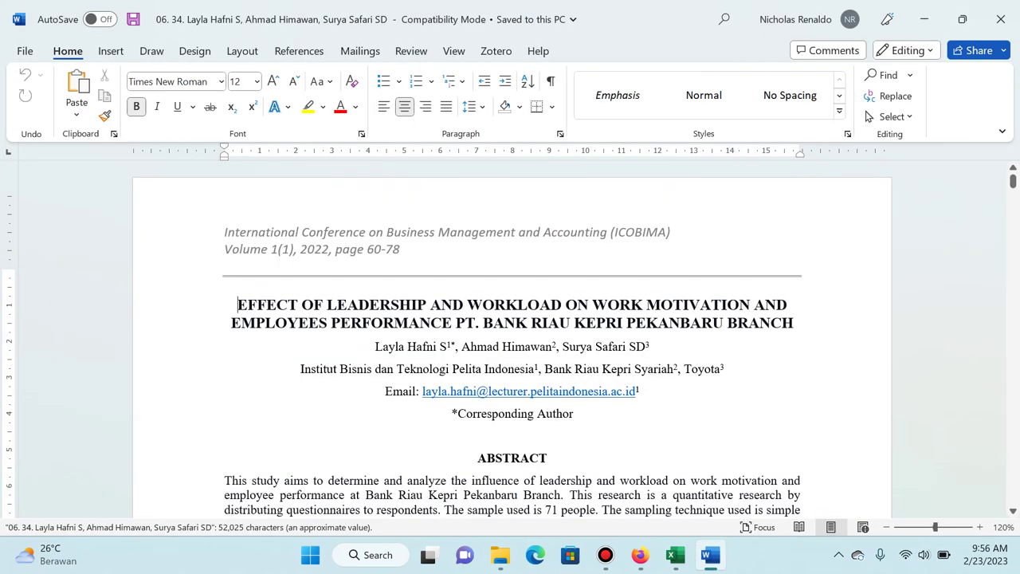
# Append the co-author's name with a superscript 4 to the author line.
pyautogui.click(650, 346)
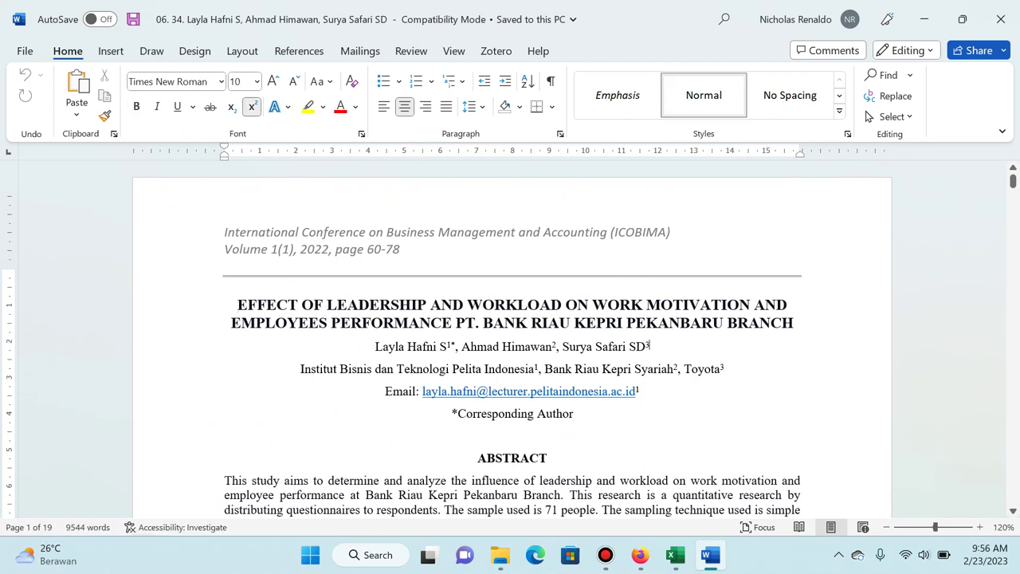
pyautogui.hotkey('ctrl', 'shift', '=')
pyautogui.write(', ')
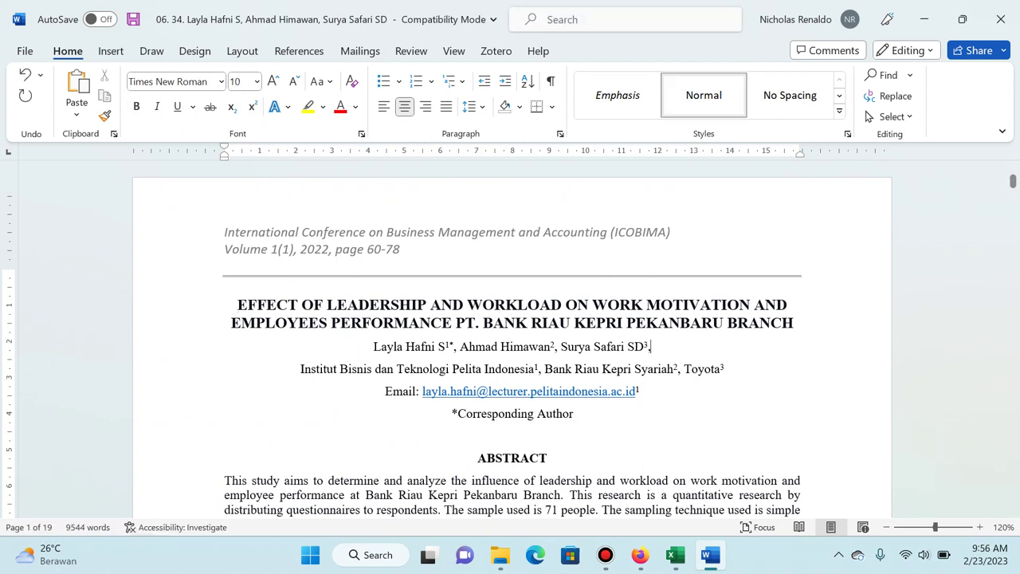
pyautogui.write('Farhan ')
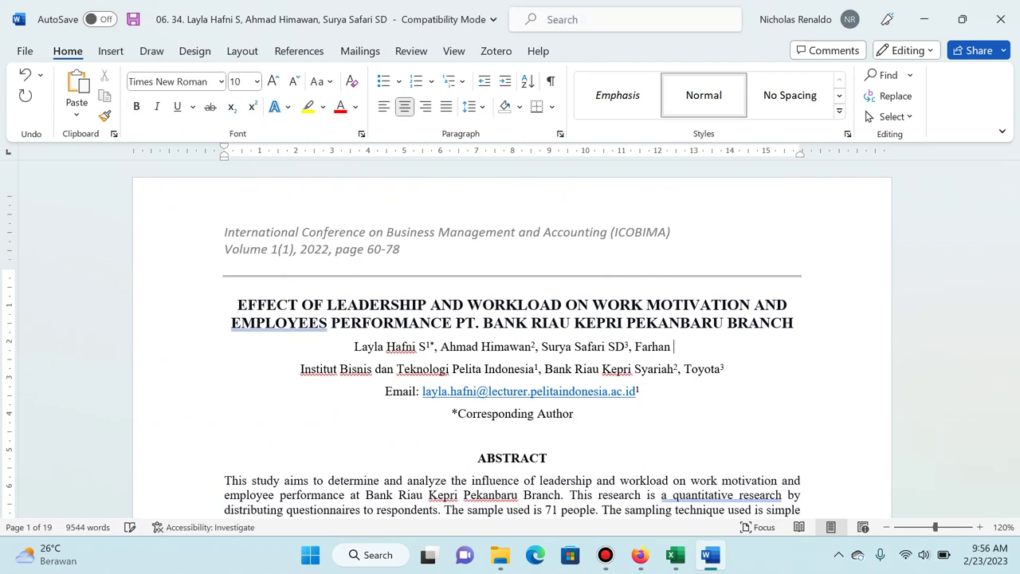
pyautogui.write('Firdaus4')
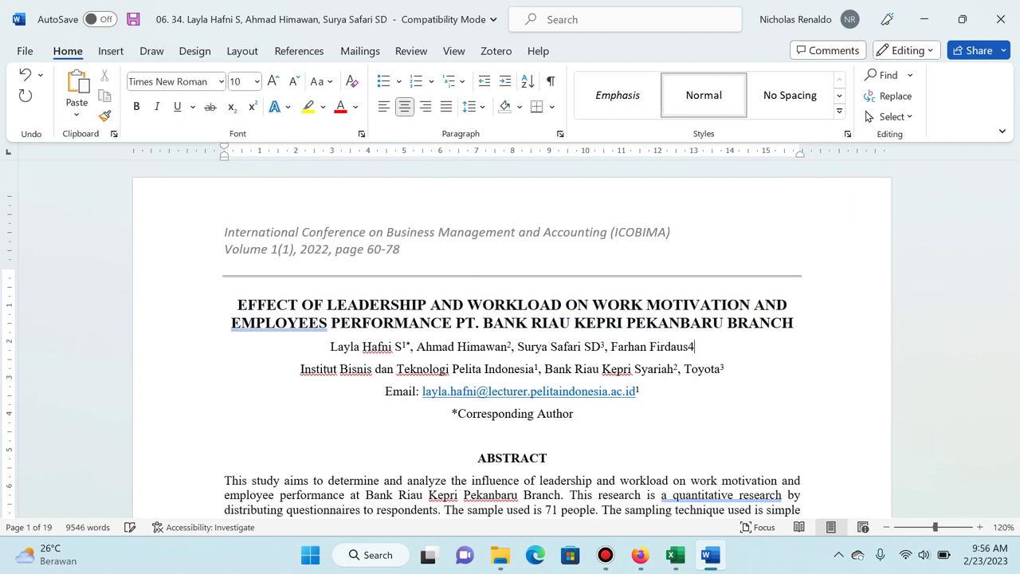
pyautogui.hotkey('shift', 'Left')
pyautogui.hotkey('ctrl', 'shift', '=')
pyautogui.click(691, 368)
# Append 'Meet Ventures Singapore' with superscript 4 to the affiliations, then open print preview.
pyautogui.press('End')
pyautogui.hotkey('ctrl', 'shift', '=')
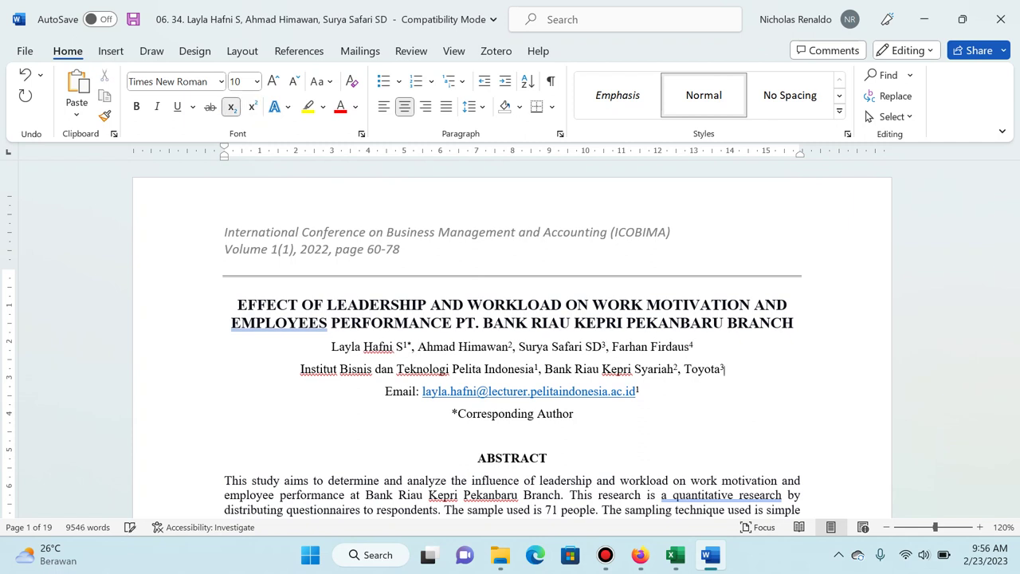
pyautogui.write(', Mee')
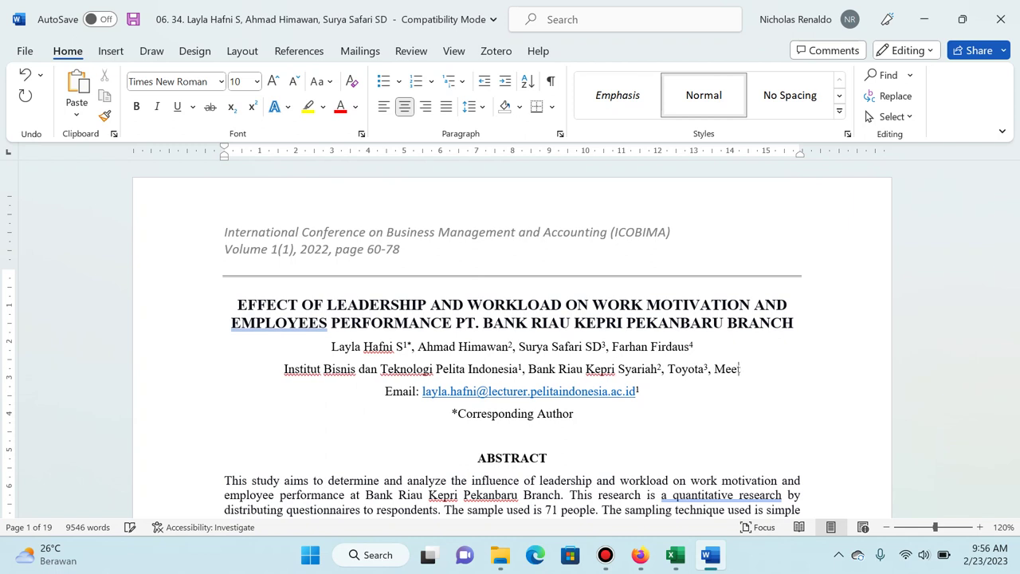
pyautogui.write('t Ventures S')
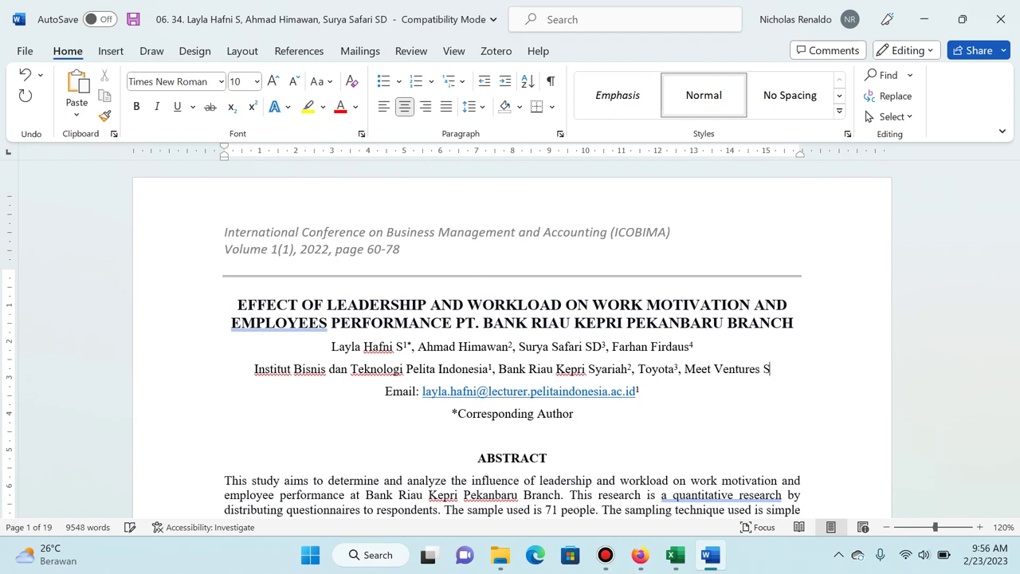
pyautogui.write('ingapore4')
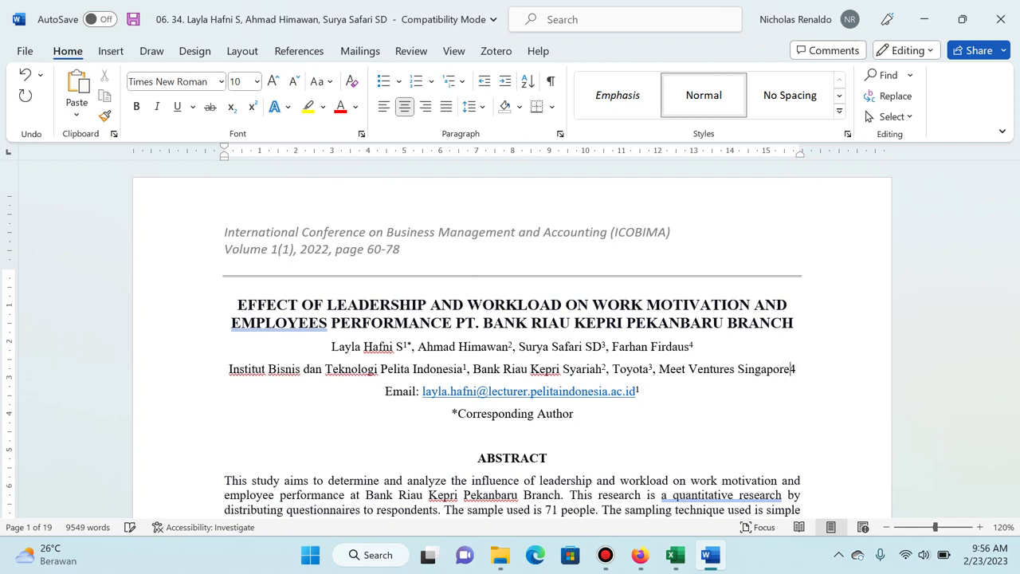
pyautogui.hotkey('shift', 'Left')
pyautogui.hotkey('ctrl', 'shift', '=')
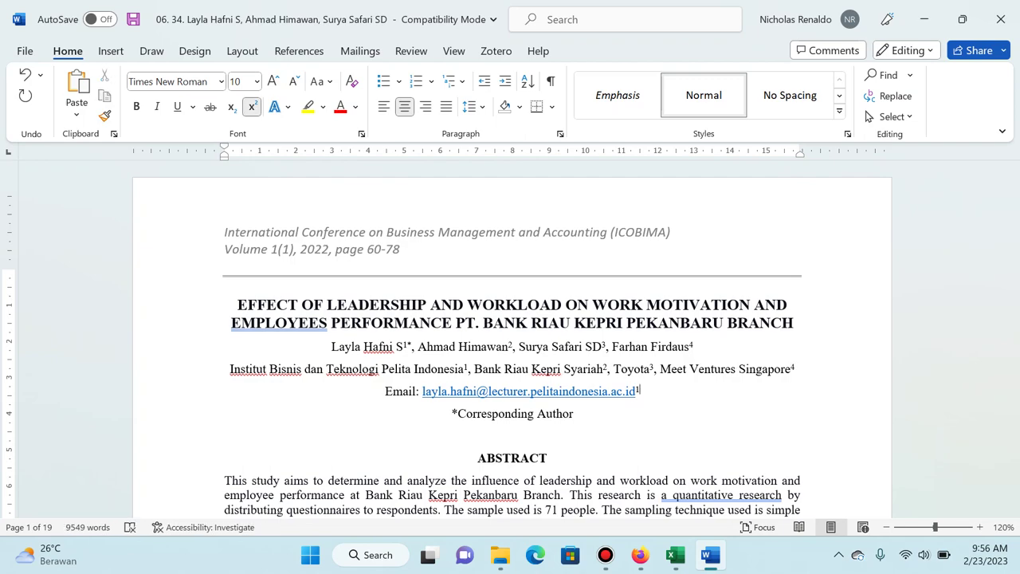
pyautogui.press('pagedown')
pyautogui.press('pagedown')
pyautogui.press('pagedown')
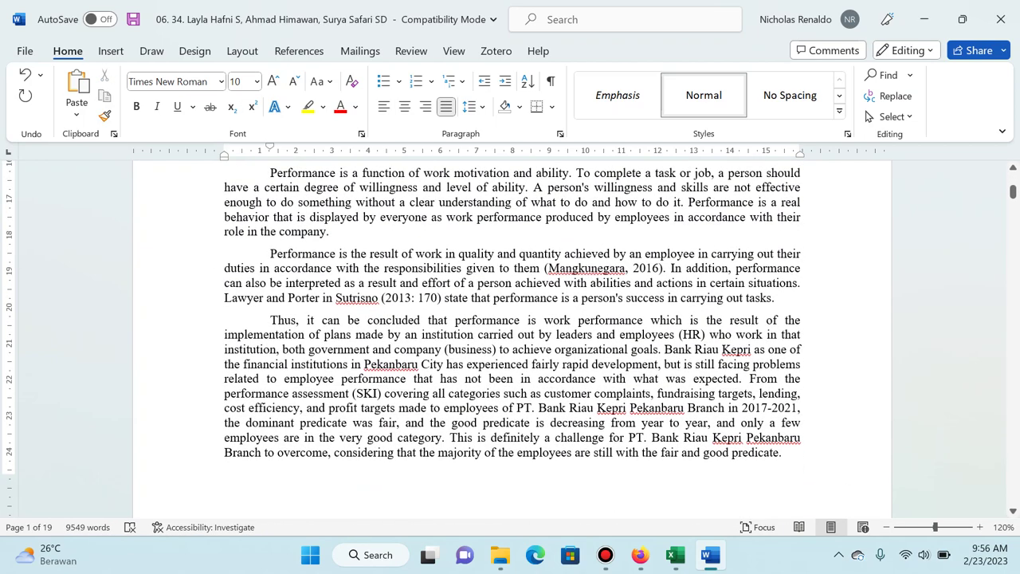
pyautogui.scroll(-2, 510, 335)
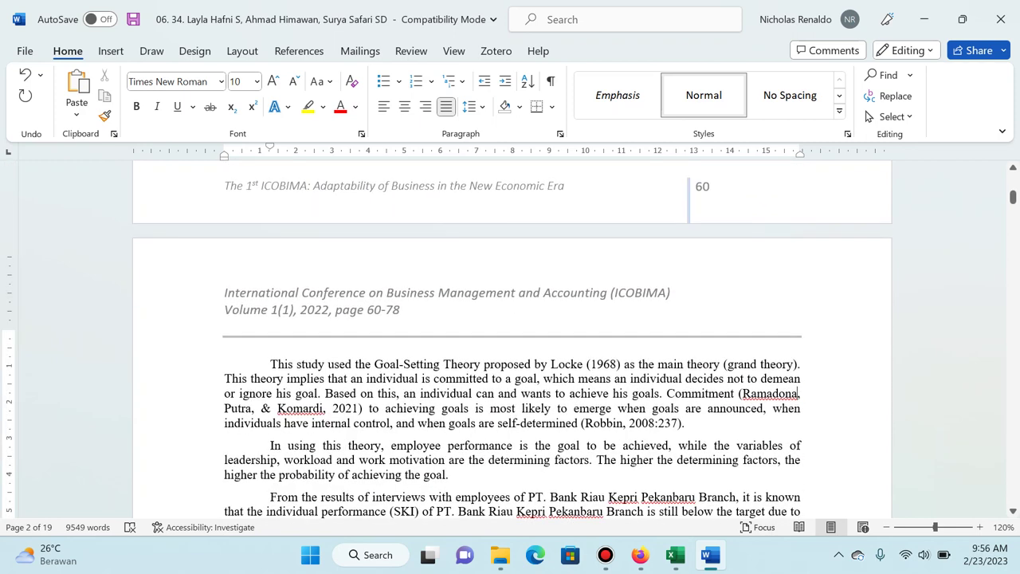
pyautogui.hotkey('ctrl', 'p')
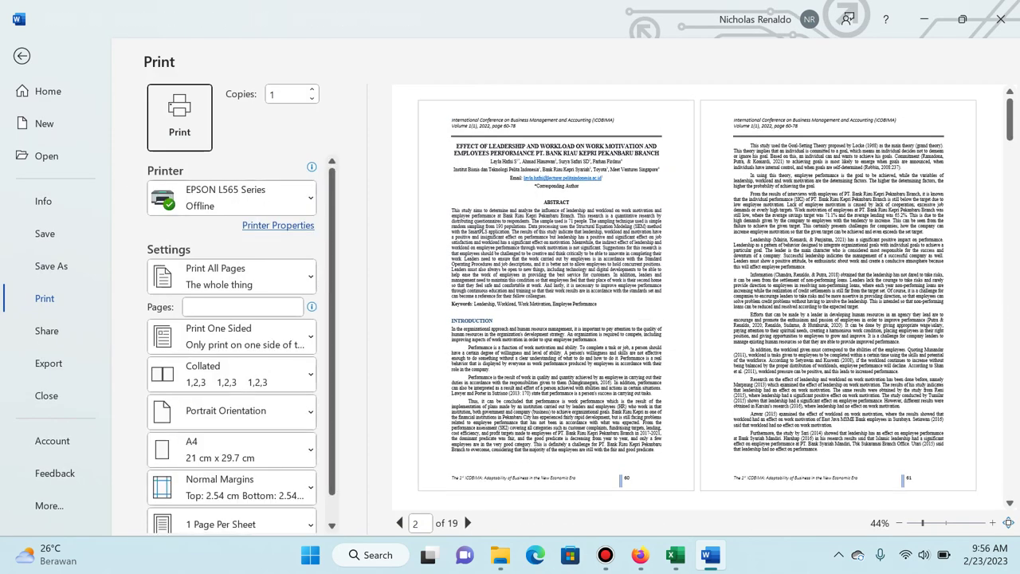
# Save the article as PDF, replacing the existing file, and return to the browser's upload dialog.
pyautogui.press('Up')
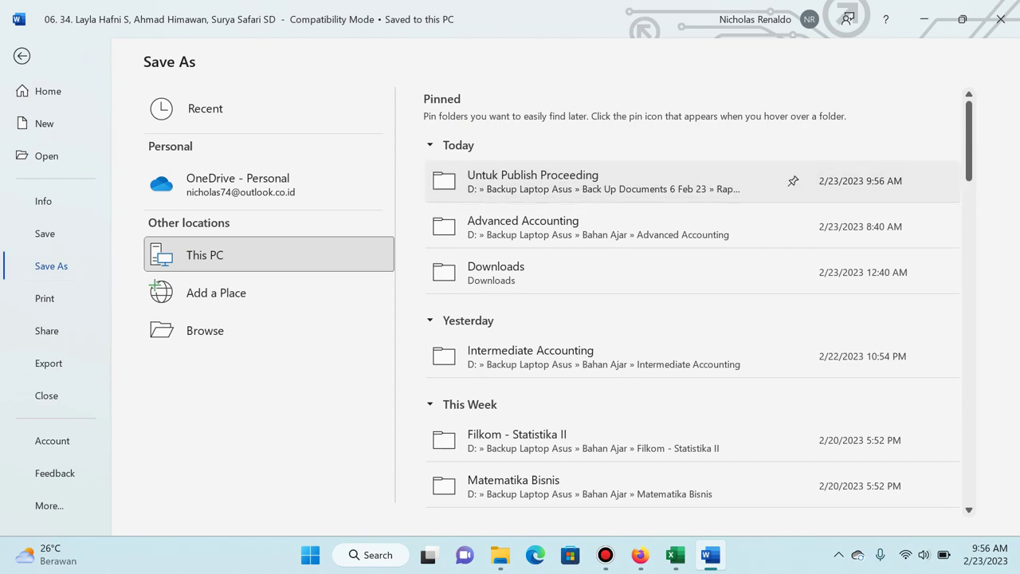
pyautogui.press('F12')
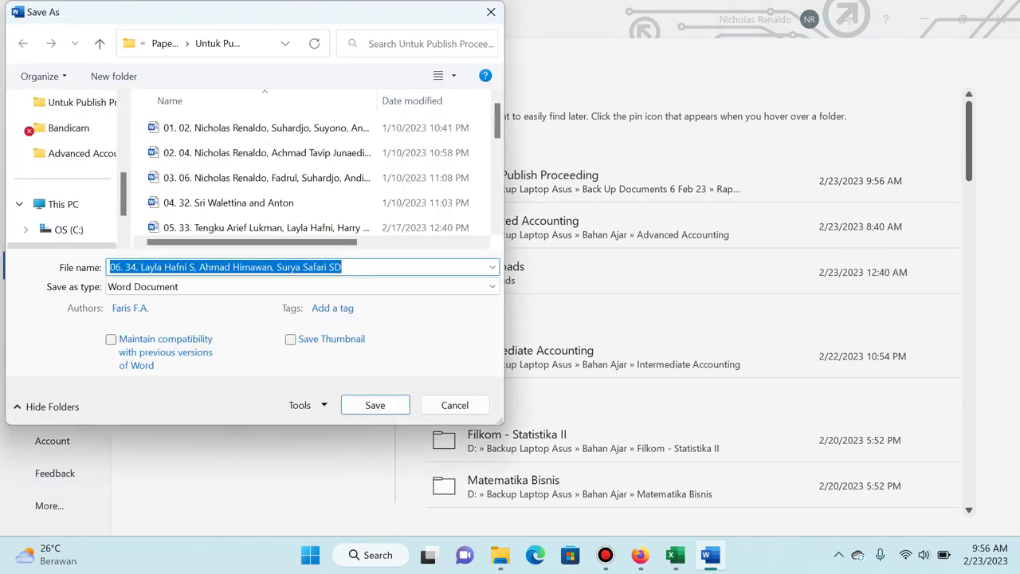
pyautogui.press('Tab')
pyautogui.hotkey('alt', 'Down')
pyautogui.press('Down')
pyautogui.press('Down')
pyautogui.press('Down')
pyautogui.press('Down')
pyautogui.press('Down')
pyautogui.press('Down')
pyautogui.press('Return')
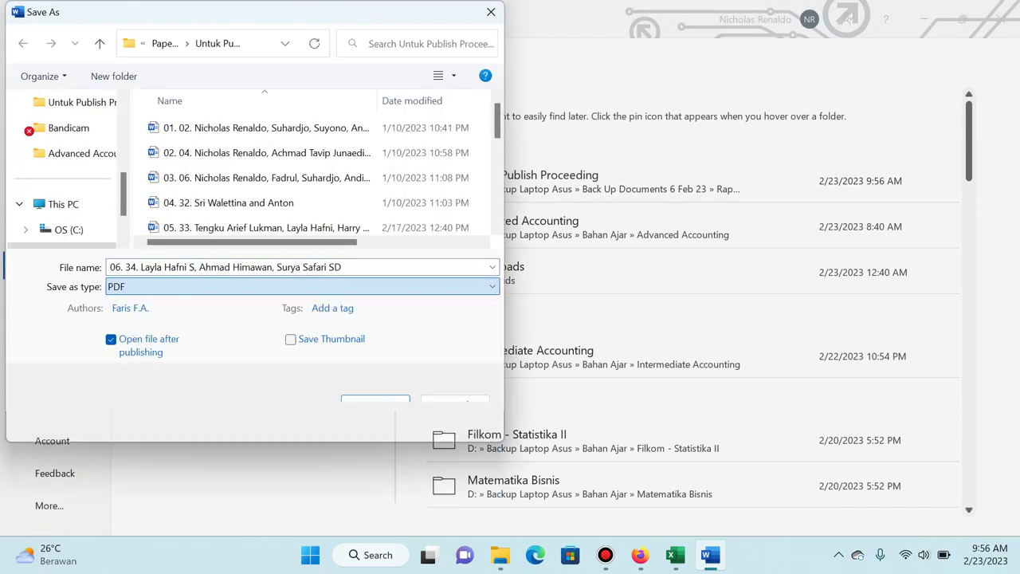
pyautogui.press('Return')
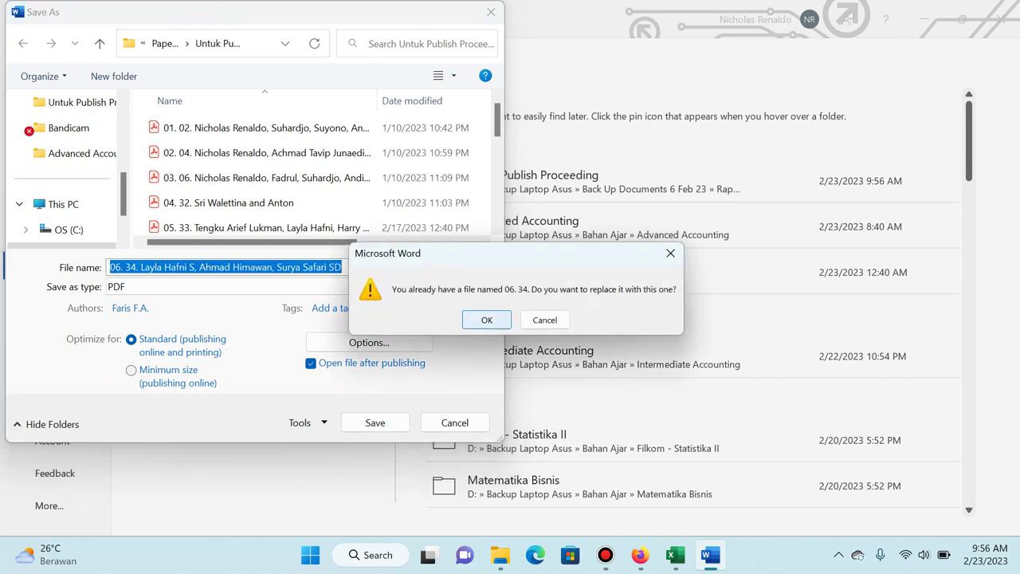
pyautogui.press('Return')
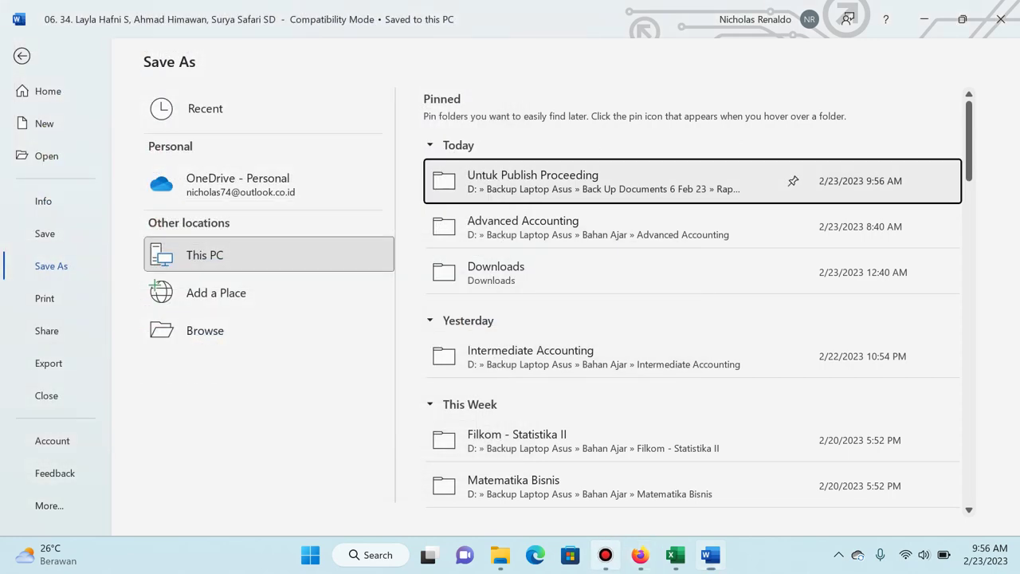
pyautogui.click(605, 555)
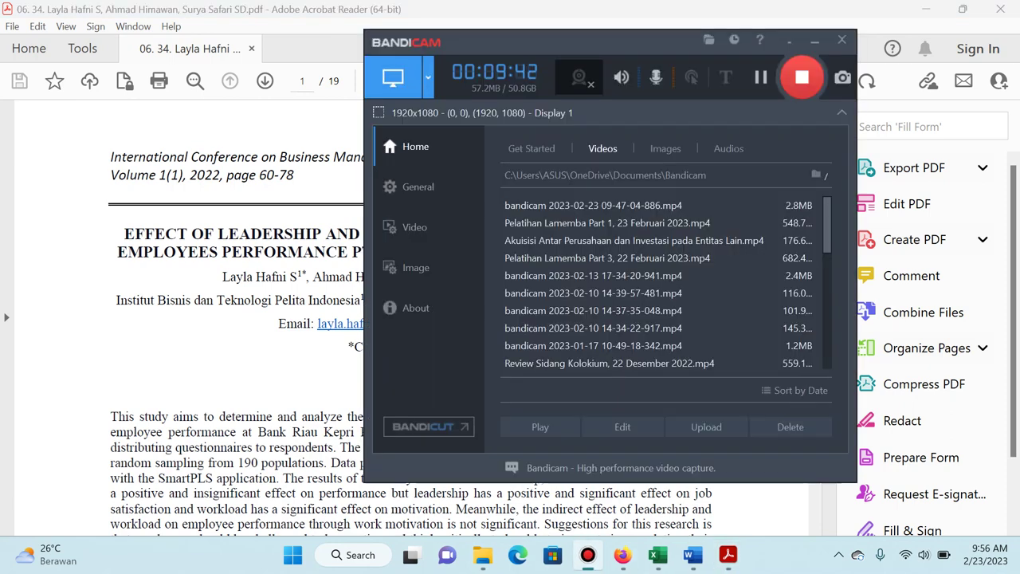
pyautogui.moveTo(622, 555)
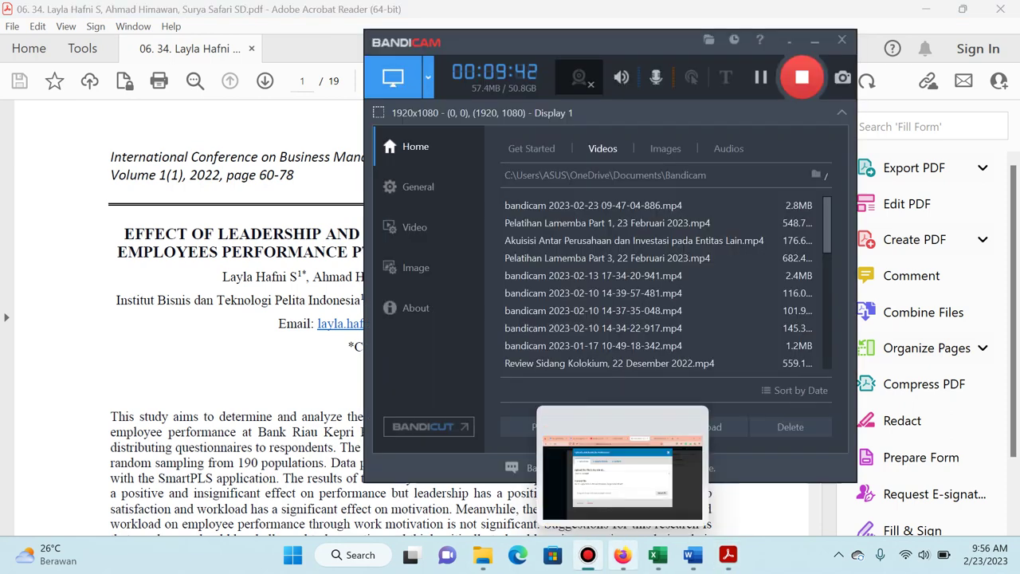
pyautogui.click(623, 555)
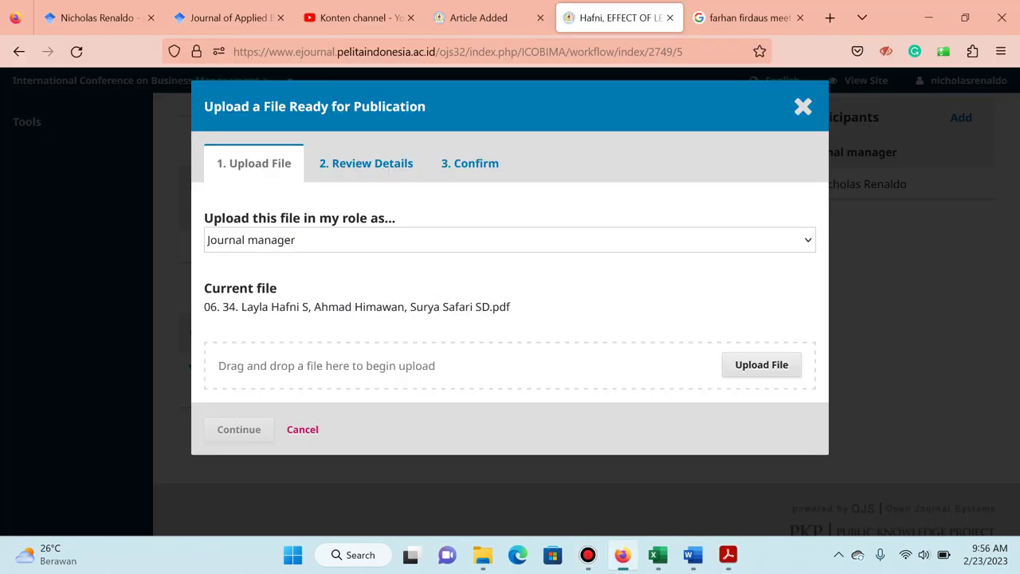
# Upload the newly exported article PDF to the galley, then continue and complete.
pyautogui.click(761, 364)
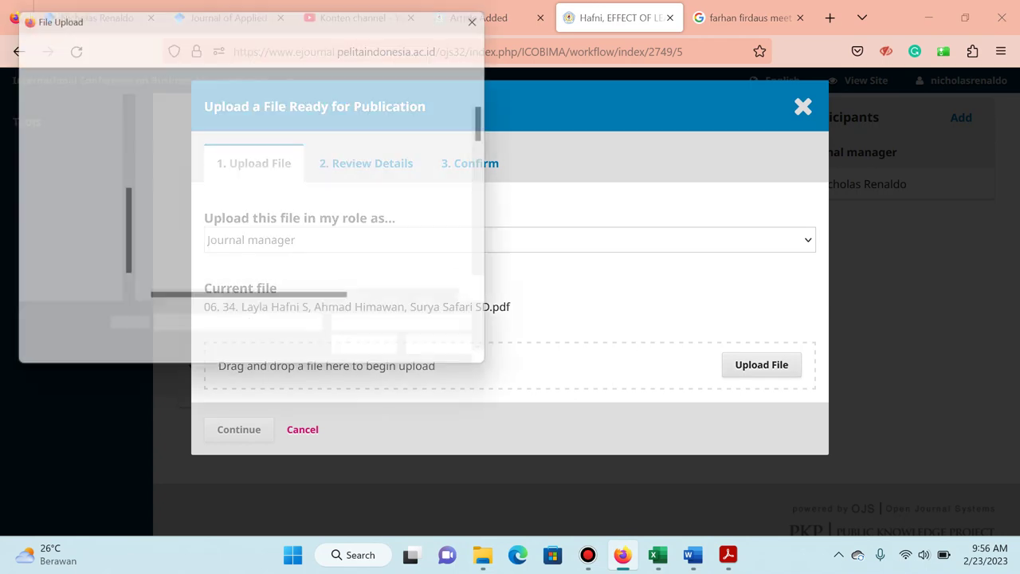
pyautogui.scroll(-3, 318, 208)
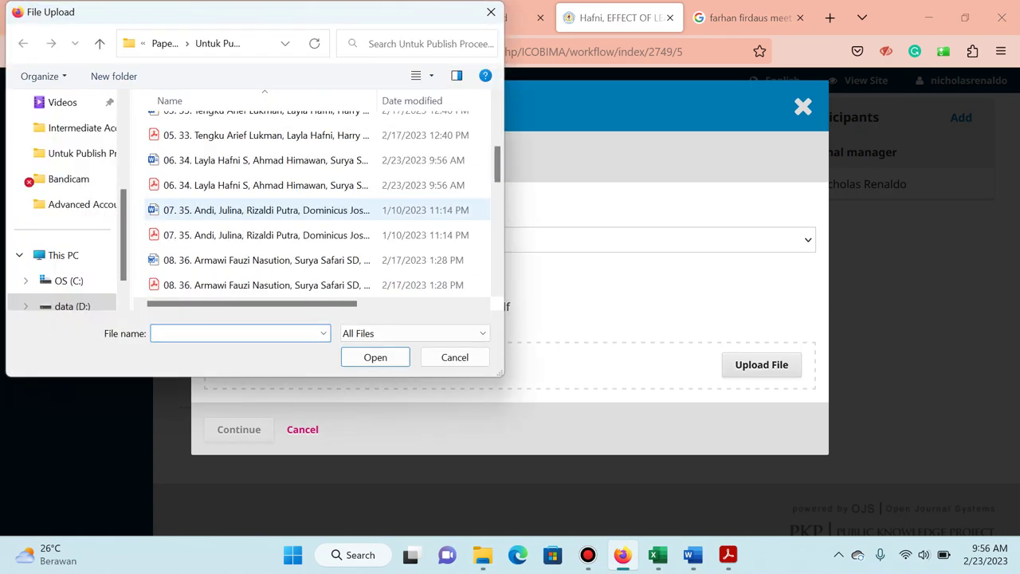
pyautogui.click(263, 184)
pyautogui.press('Return')
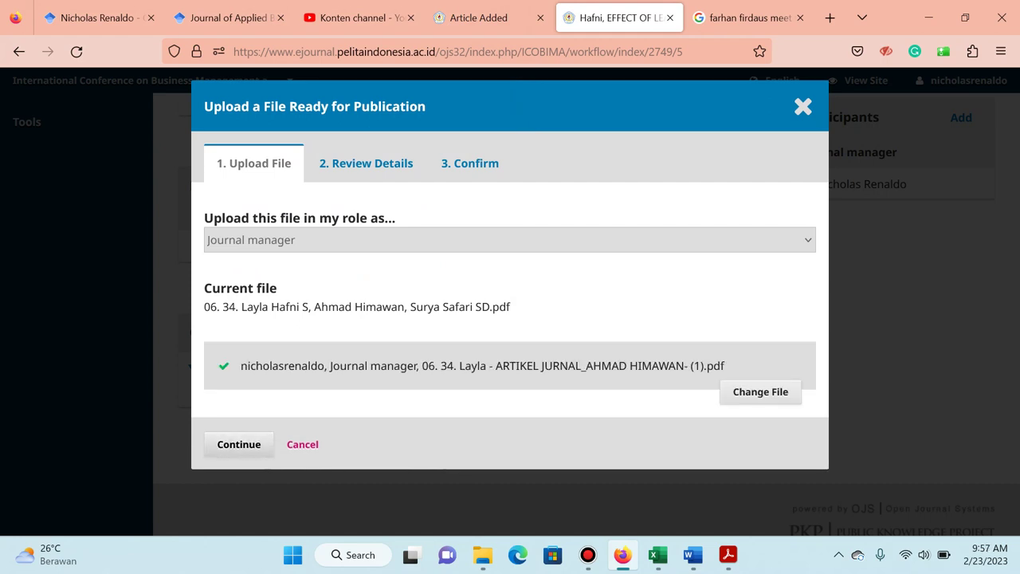
pyautogui.press('Return')
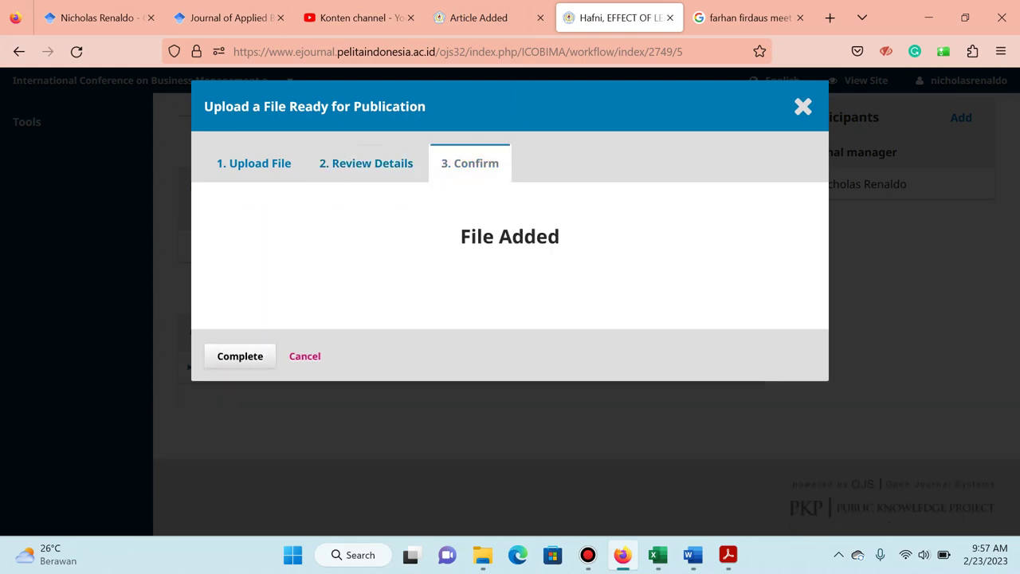
pyautogui.press('Return')
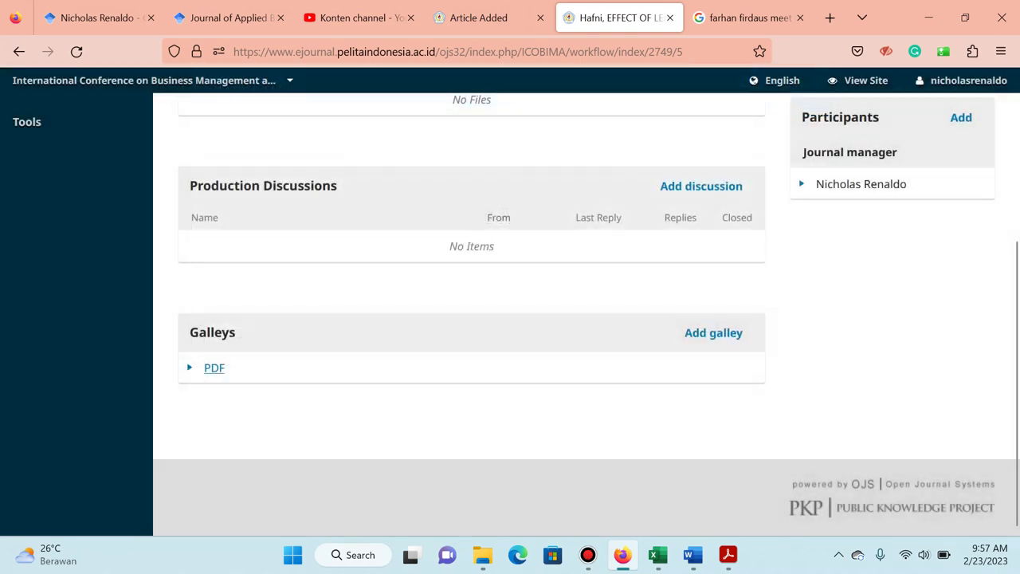
# Open the journal's public site and switch back to the submission.
pyautogui.scroll(3, 510, 318)
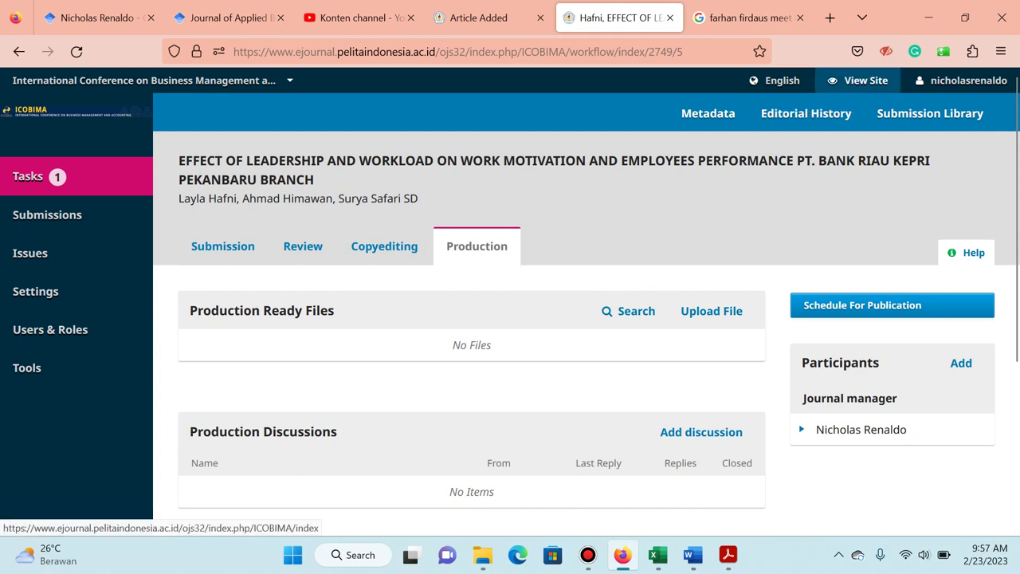
pyautogui.click(856, 80)
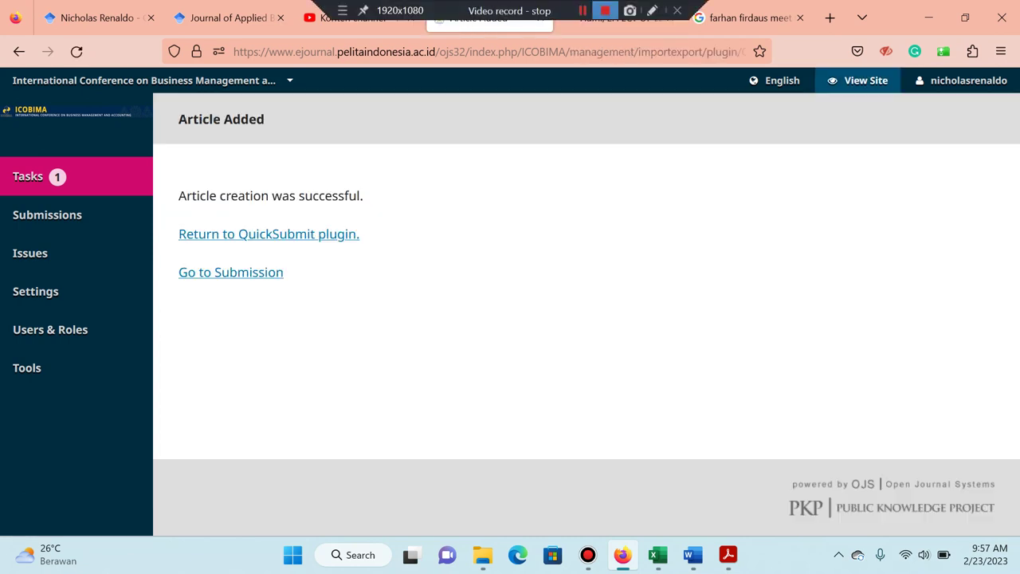
pyautogui.hotkey('ctrl', 'Tab')
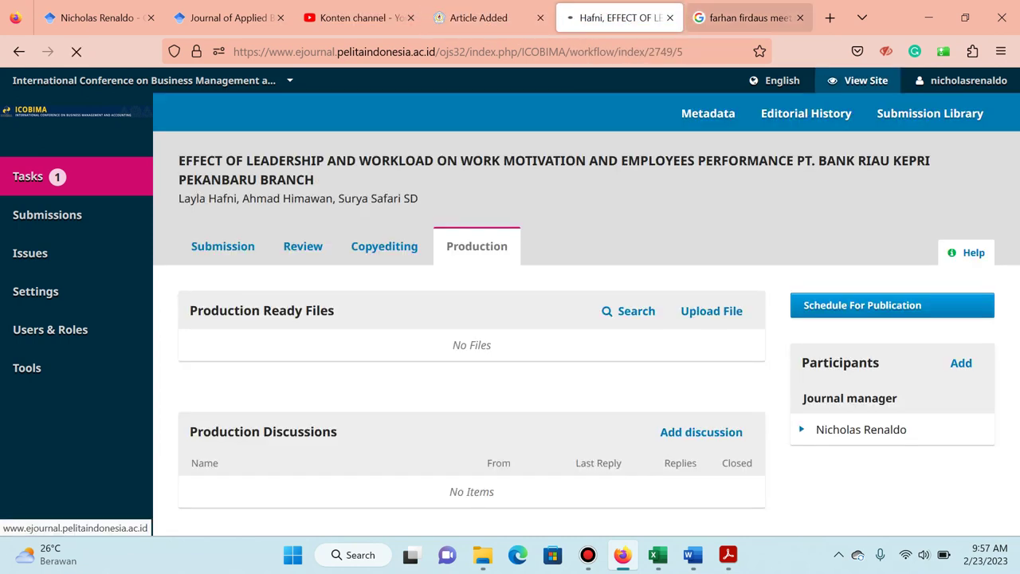
# Check the public article page lists four authors, including the Meet Ventures, Singapore co-author, then open its PDF.
pyautogui.click(800, 17)
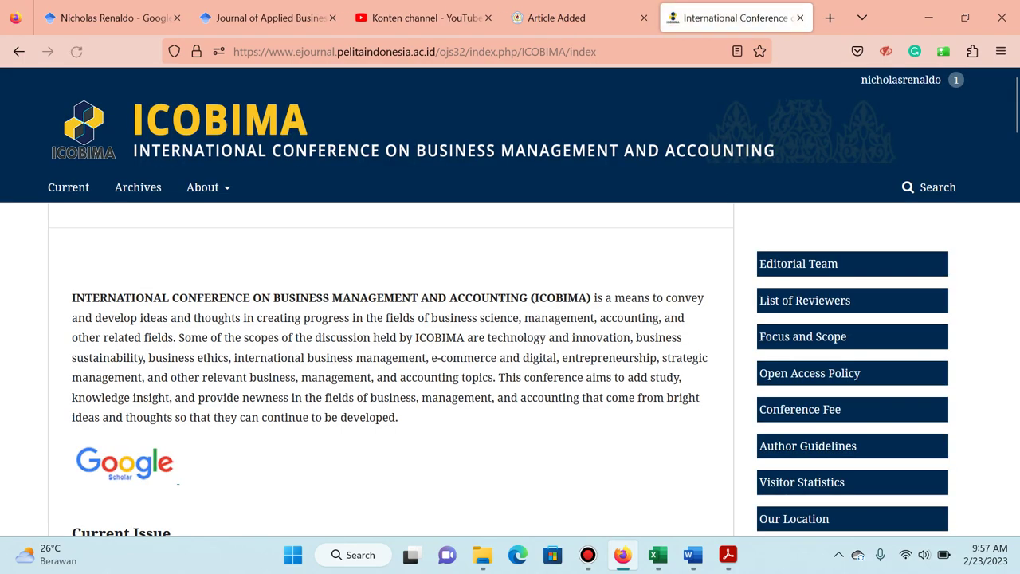
pyautogui.scroll(-4, 510, 301)
pyautogui.scroll(-8, 510, 302)
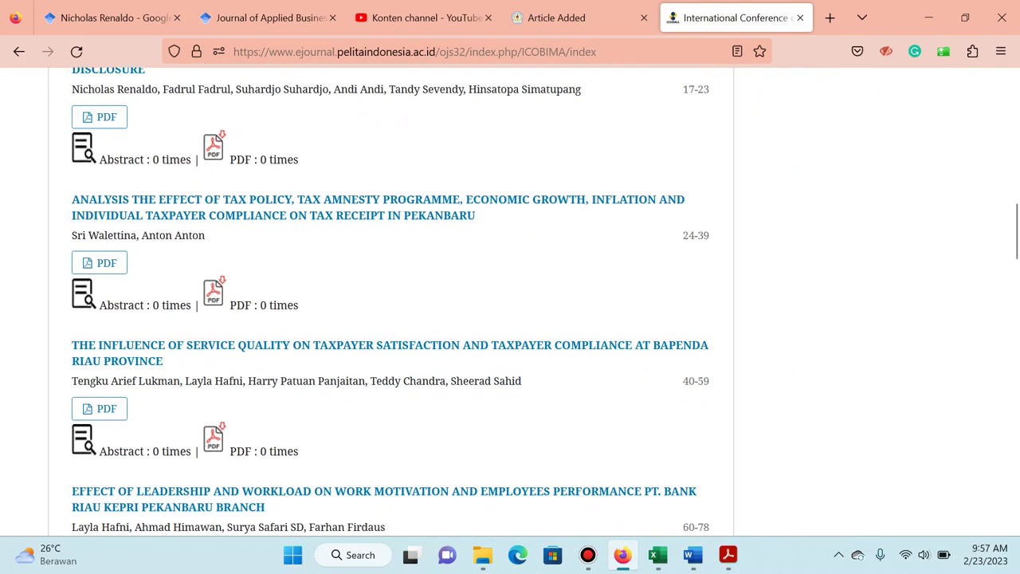
pyautogui.scroll(-2, 390, 301)
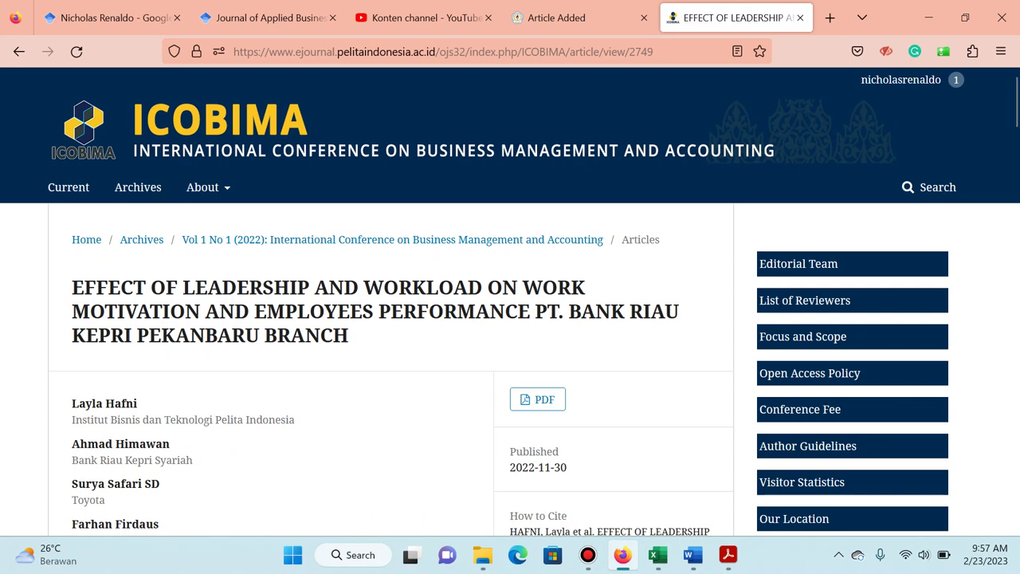
pyautogui.scroll(-1, 510, 302)
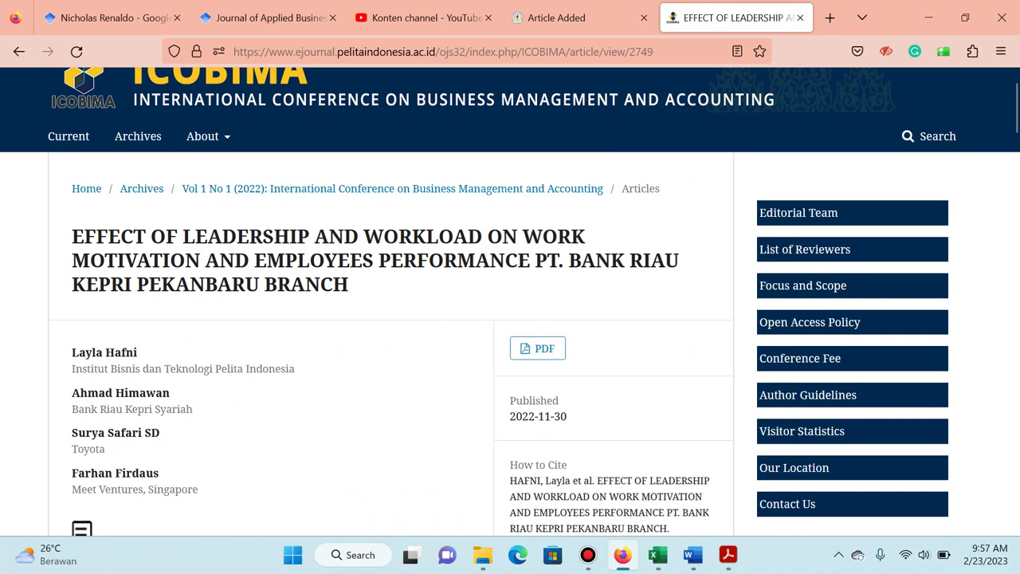
pyautogui.scroll(-2, 510, 303)
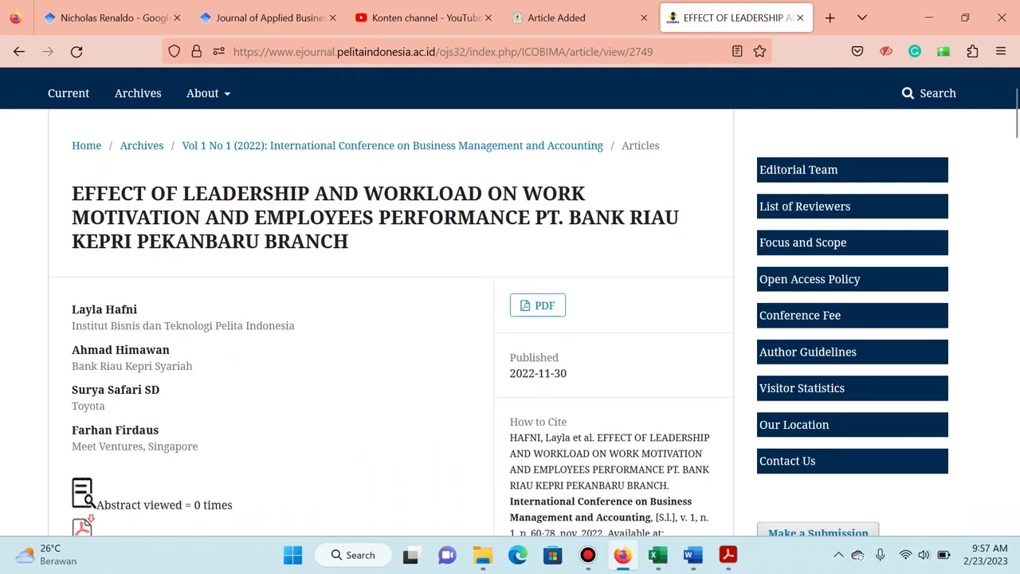
pyautogui.scroll(-10, 510, 302)
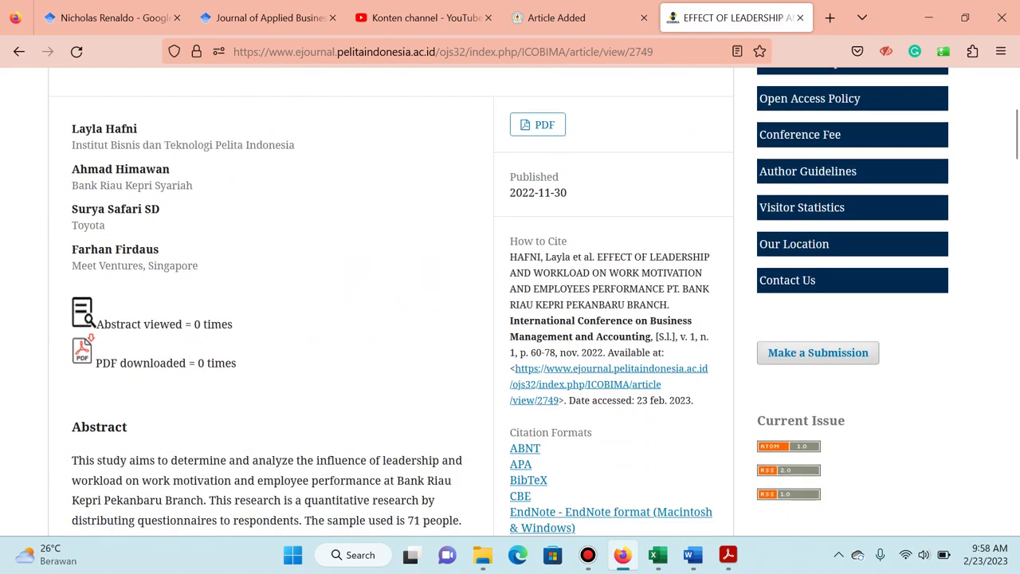
pyautogui.scroll(12, 510, 302)
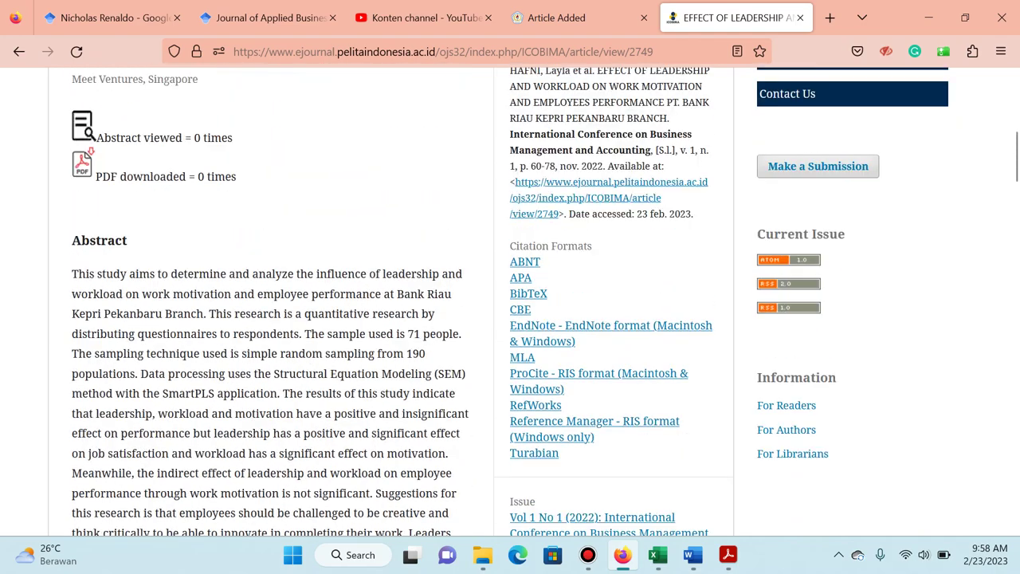
pyautogui.click(537, 322)
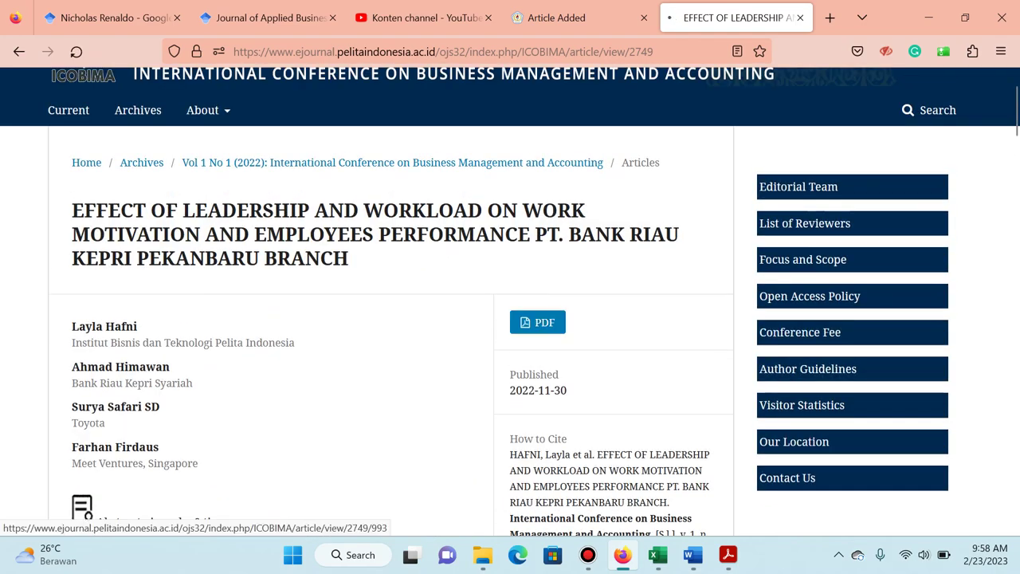